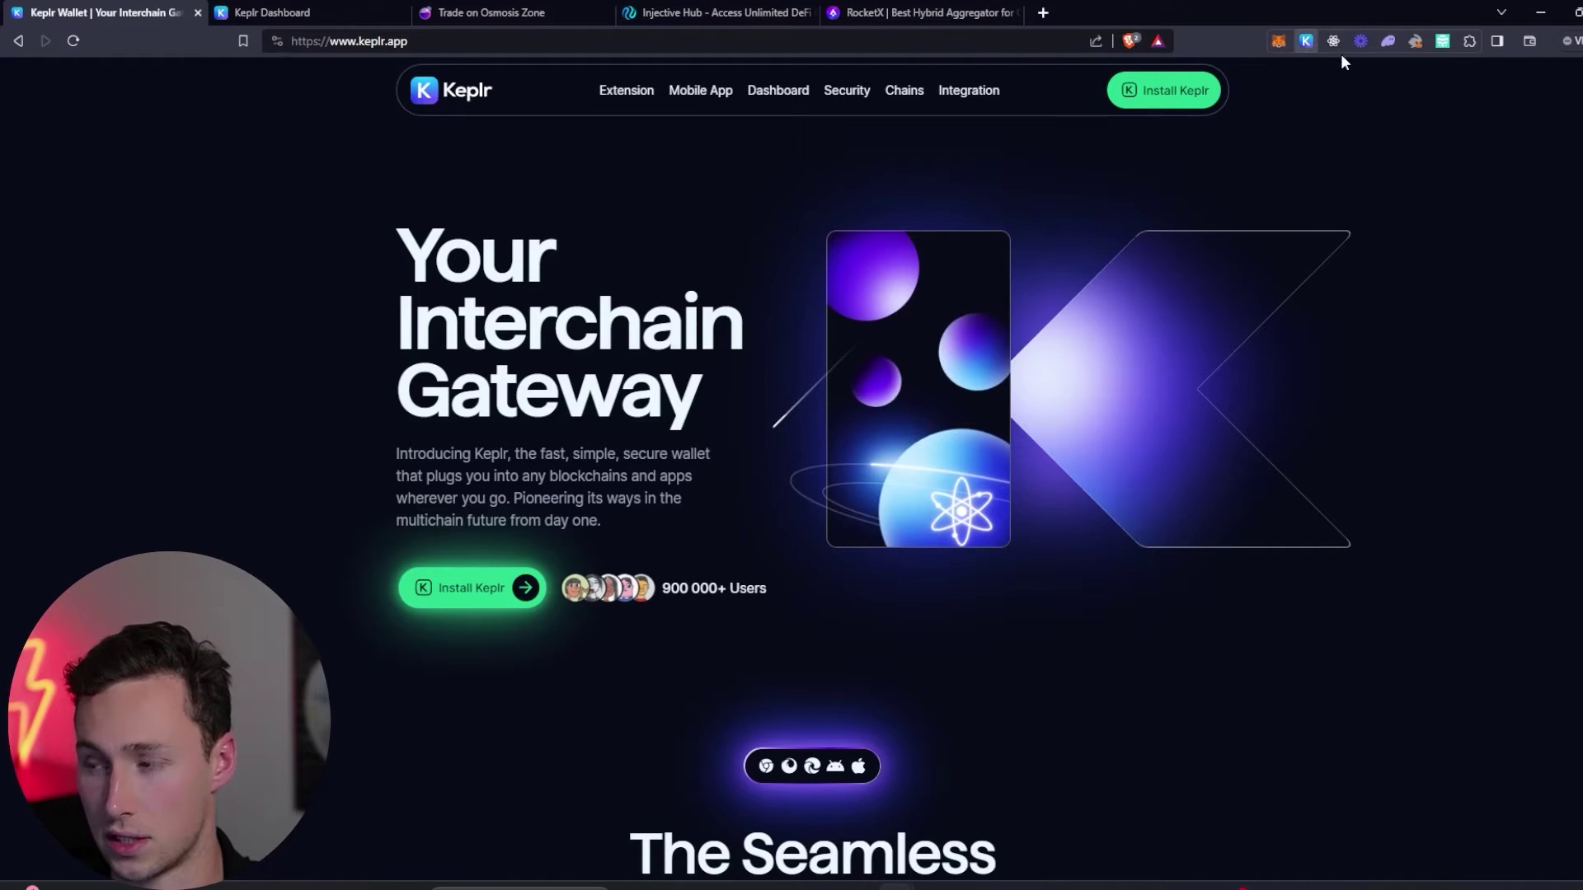
Step: Open the Keplr wallet panel and scroll through its token balances, including 1 ATOM
left_click(1305, 41)
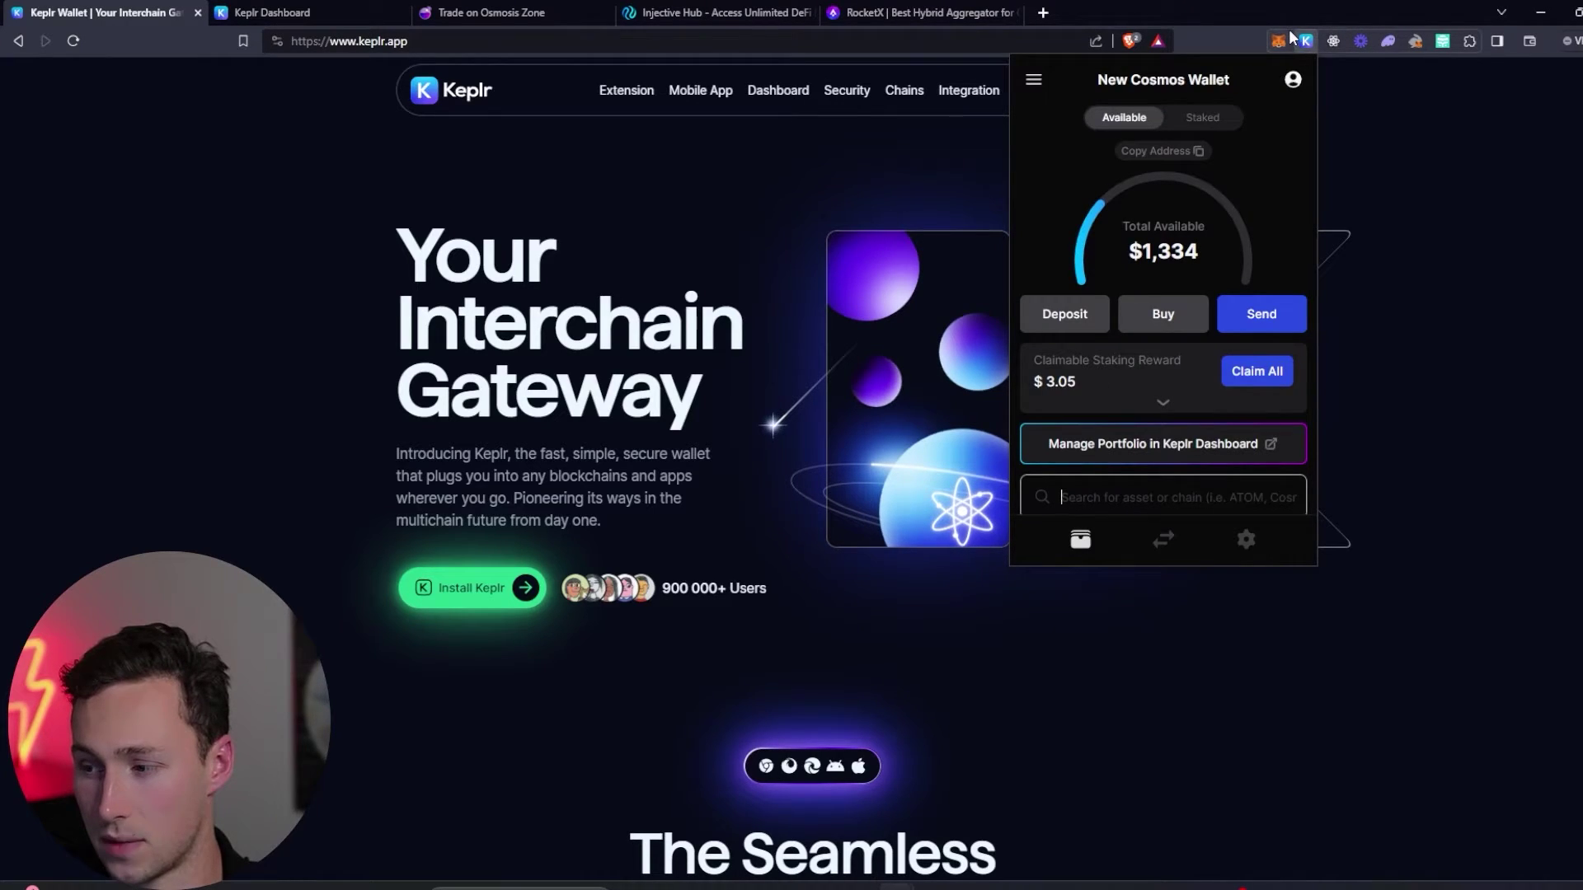
left_click(1311, 39)
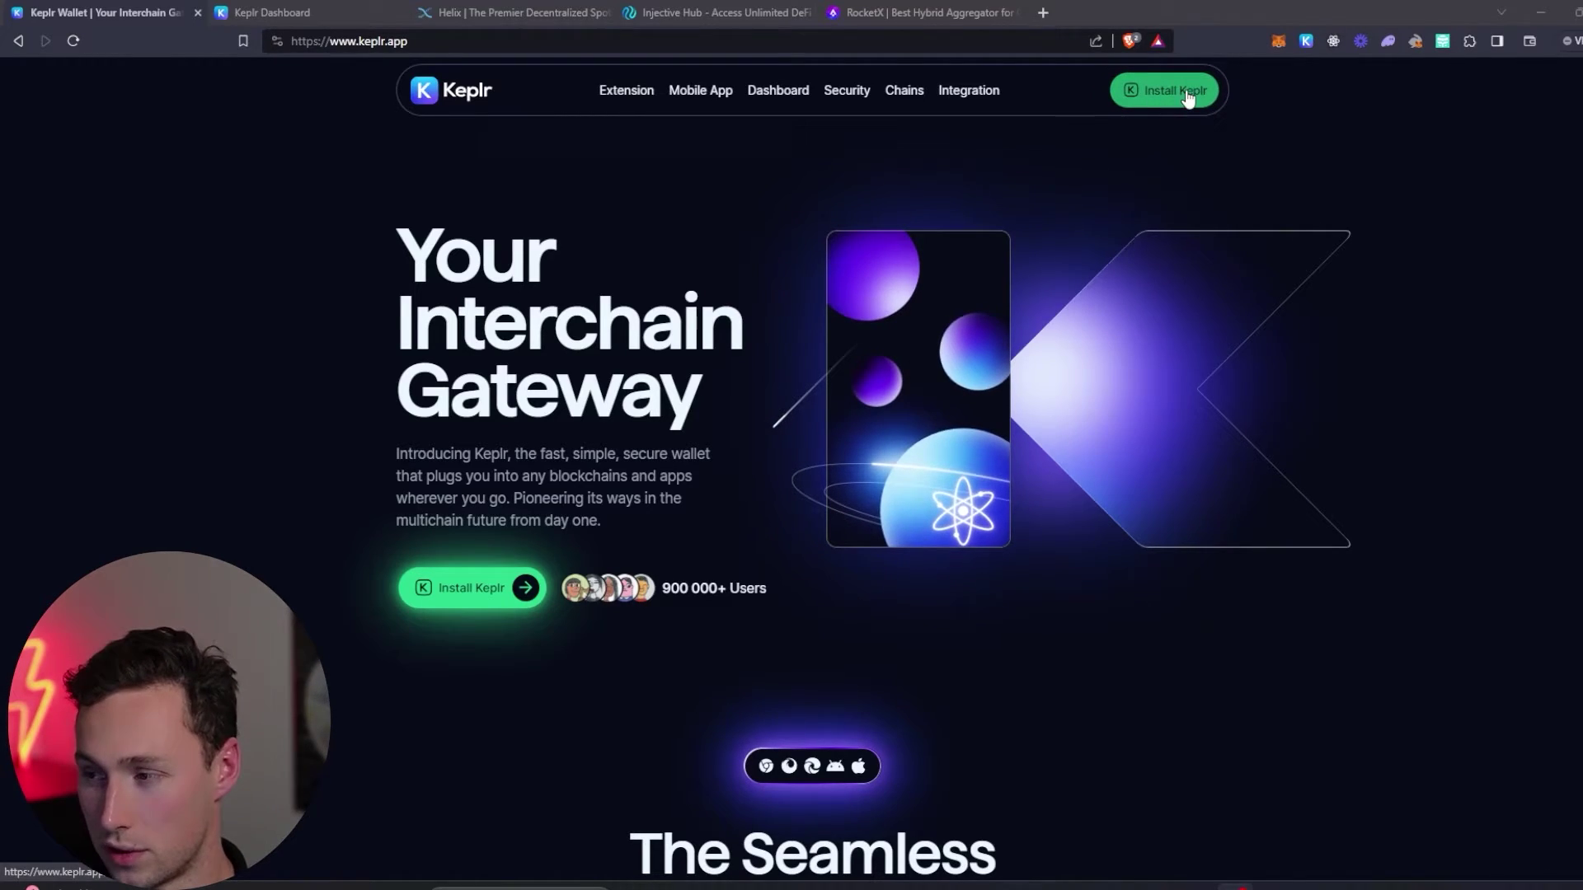
left_click(1308, 40)
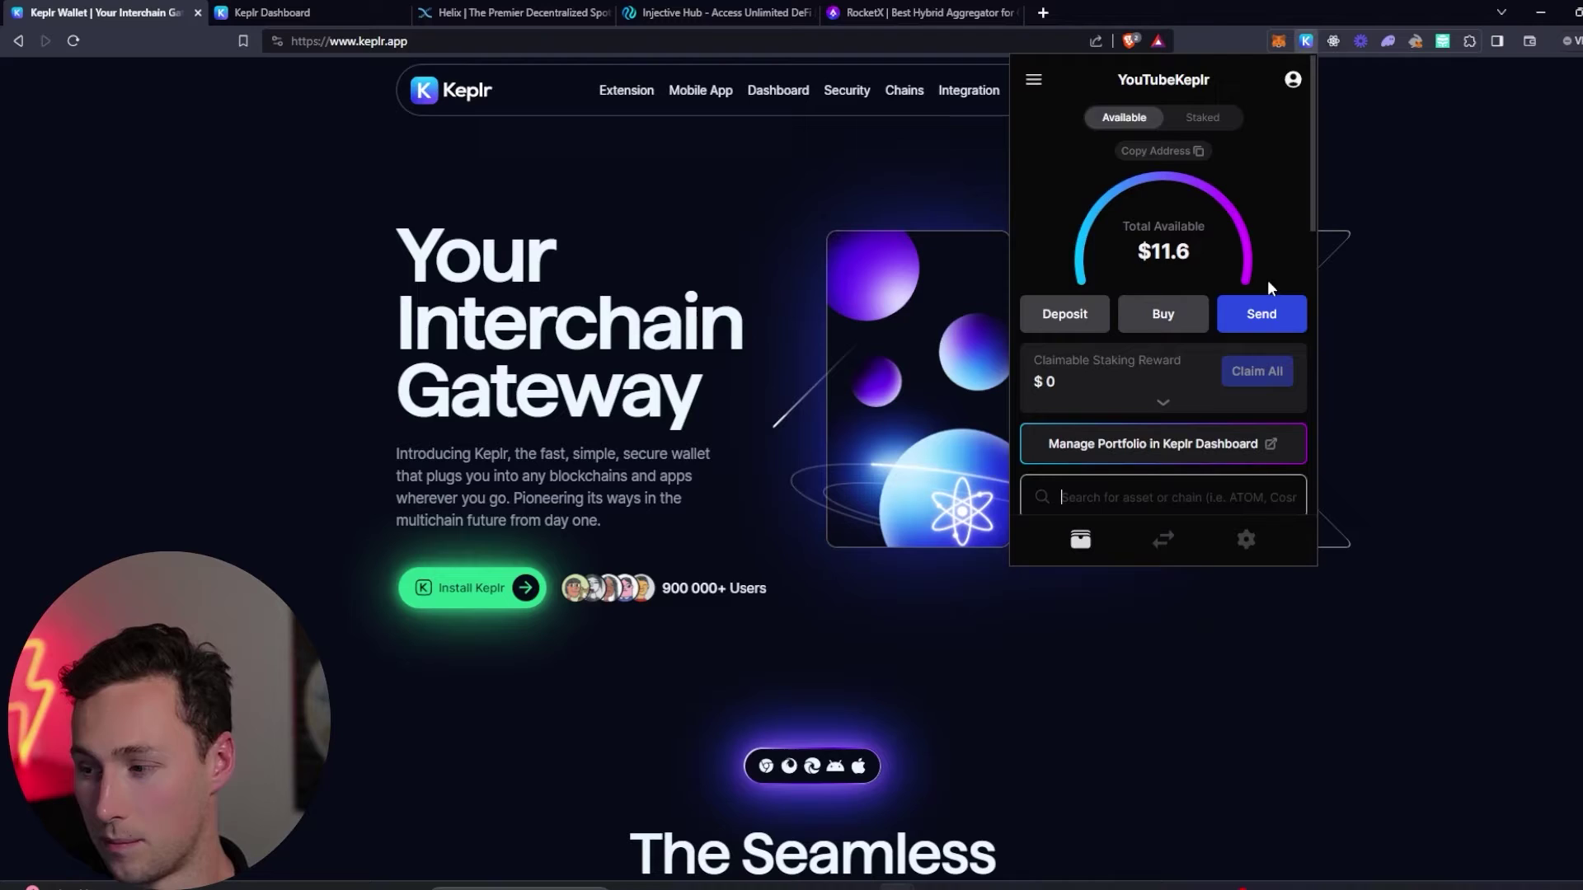
scroll(1259, 293, "down", 4)
scroll(1209, 367, "down", 5)
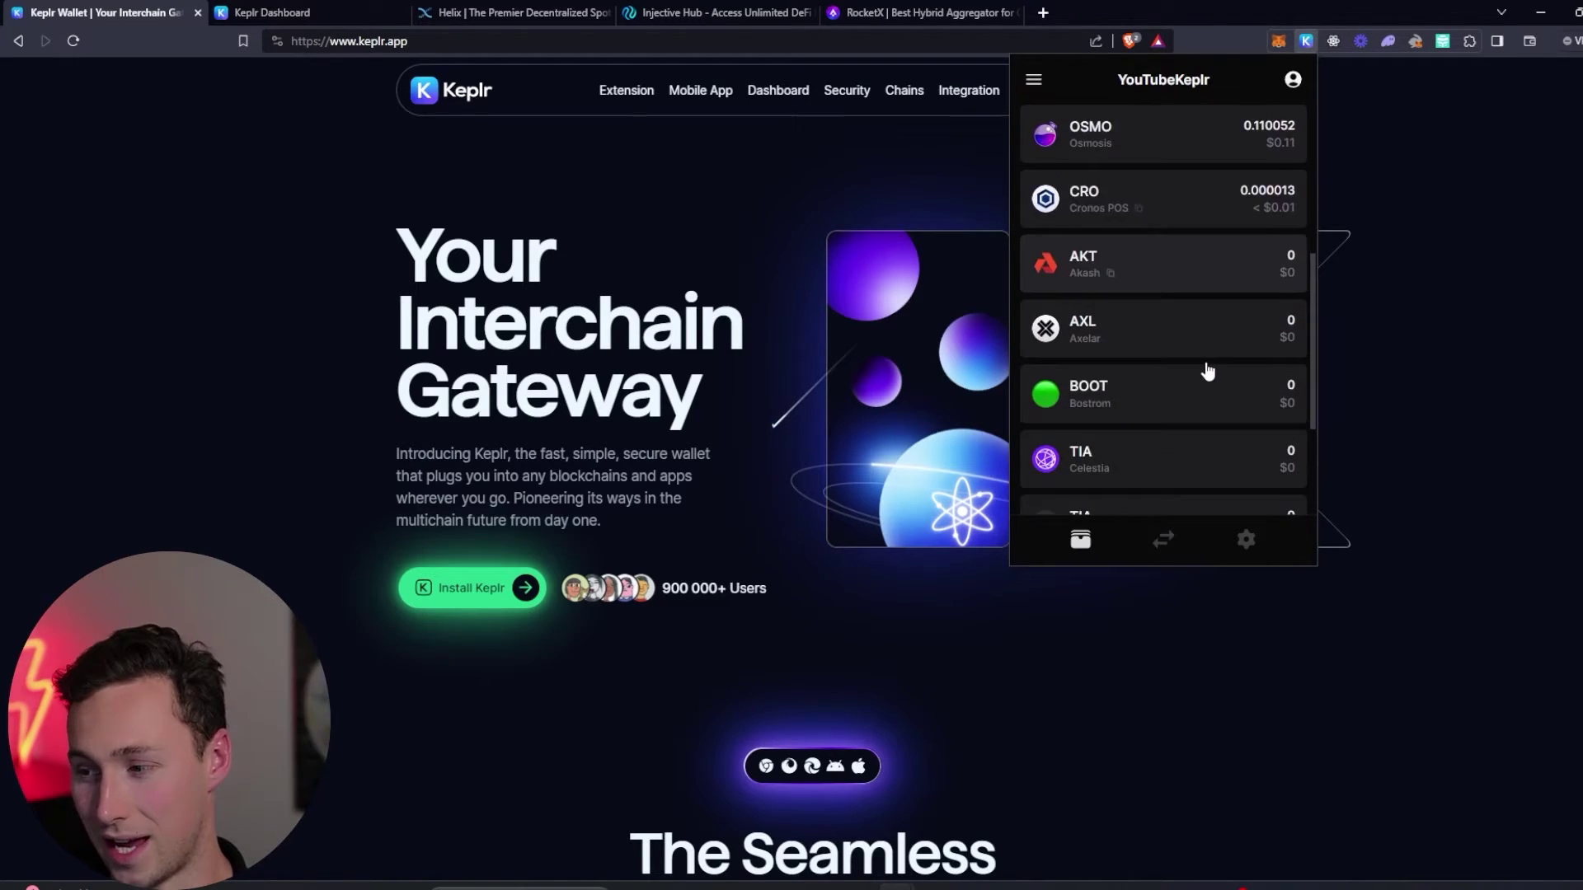
scroll(1213, 408, "up", 6)
scroll(1213, 408, "up", 3)
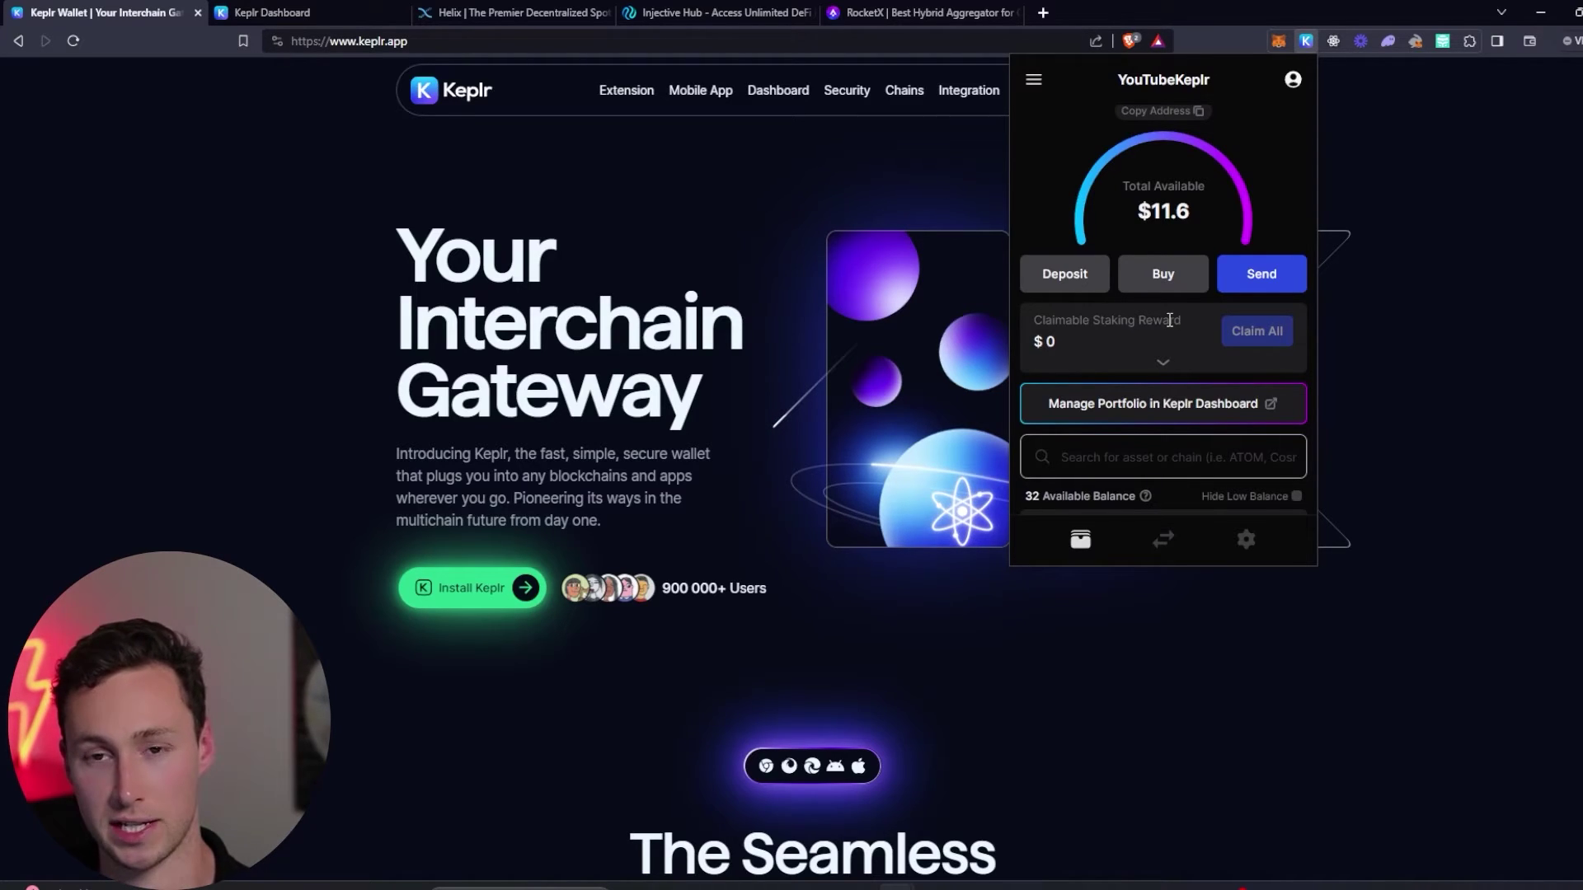
scroll(1169, 320, "down", 2)
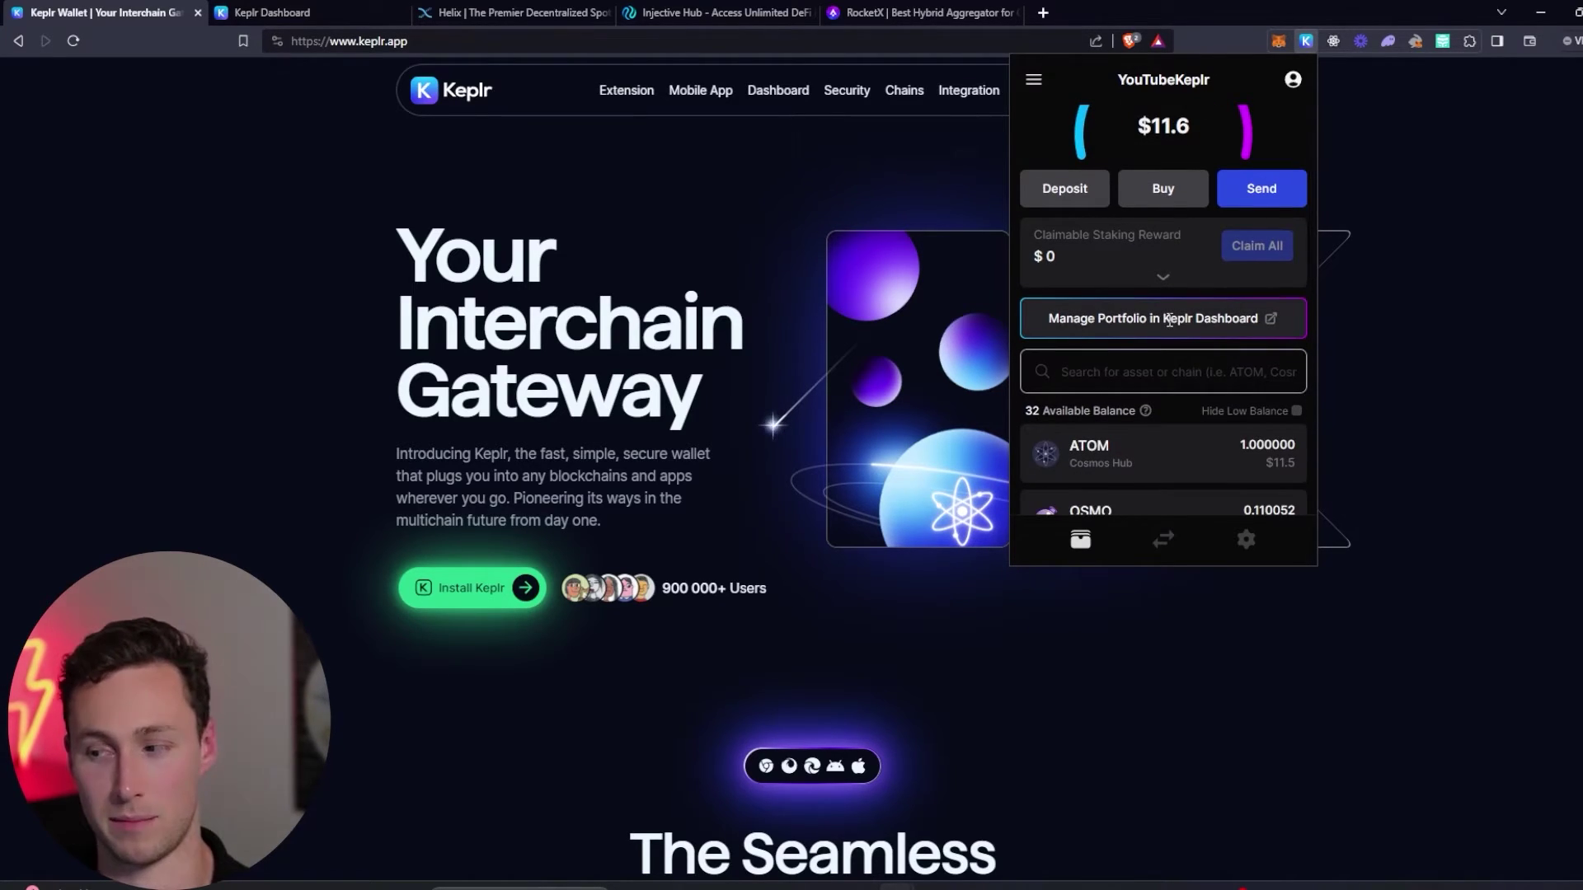
scroll(1169, 347, "down", 3)
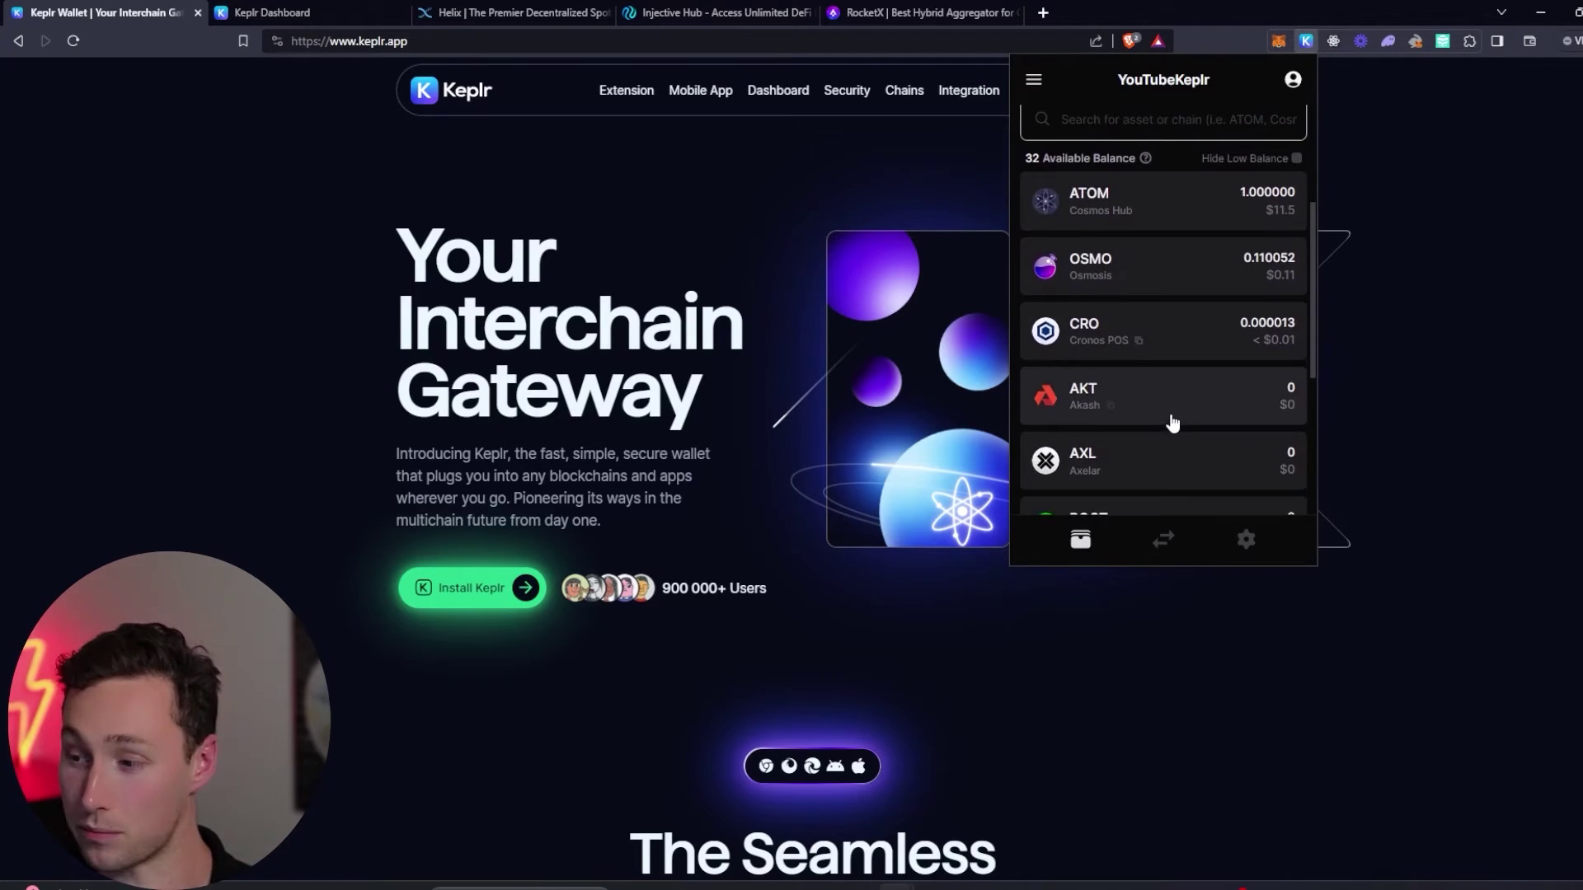
scroll(1174, 400, "down", 1)
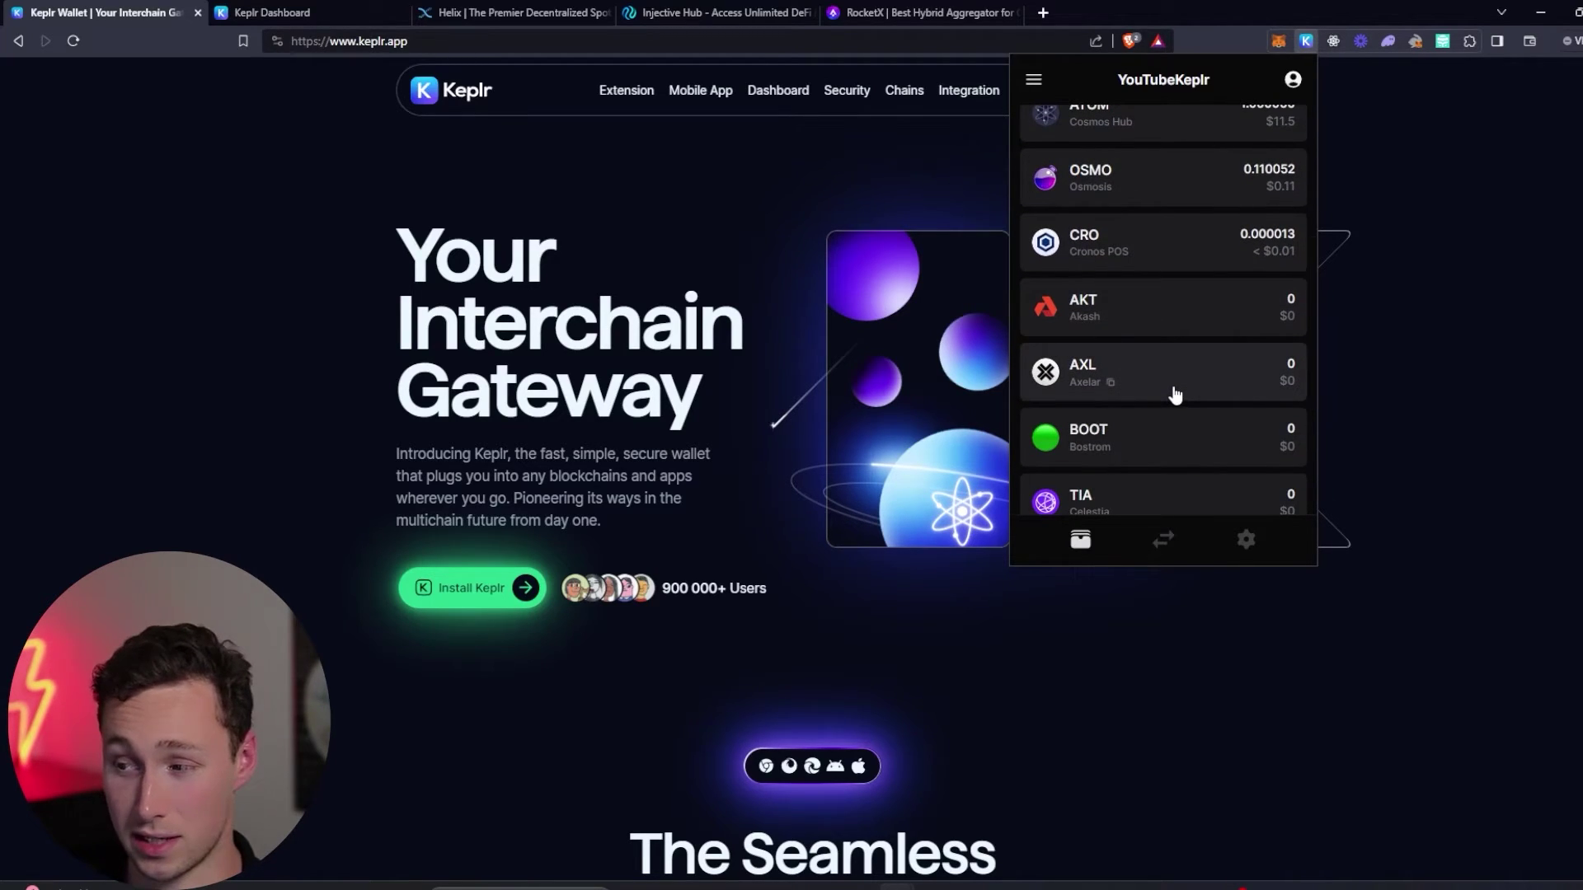
scroll(1175, 398, "down", 1)
scroll(1175, 397, "down", 1)
scroll(1175, 397, "down", 1)
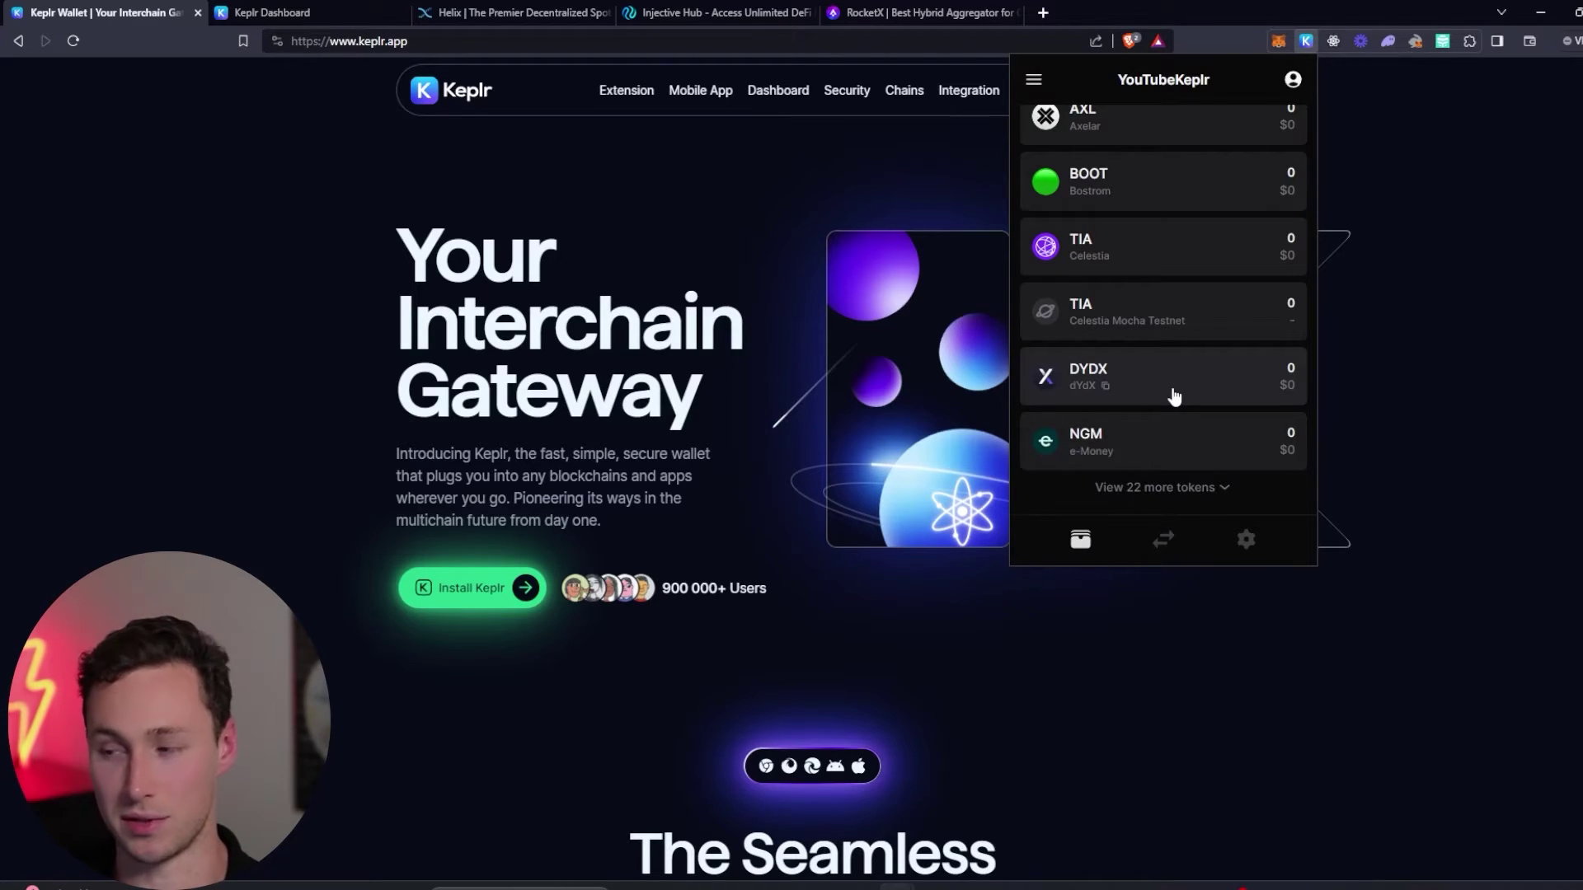
scroll(1174, 397, "up", 5)
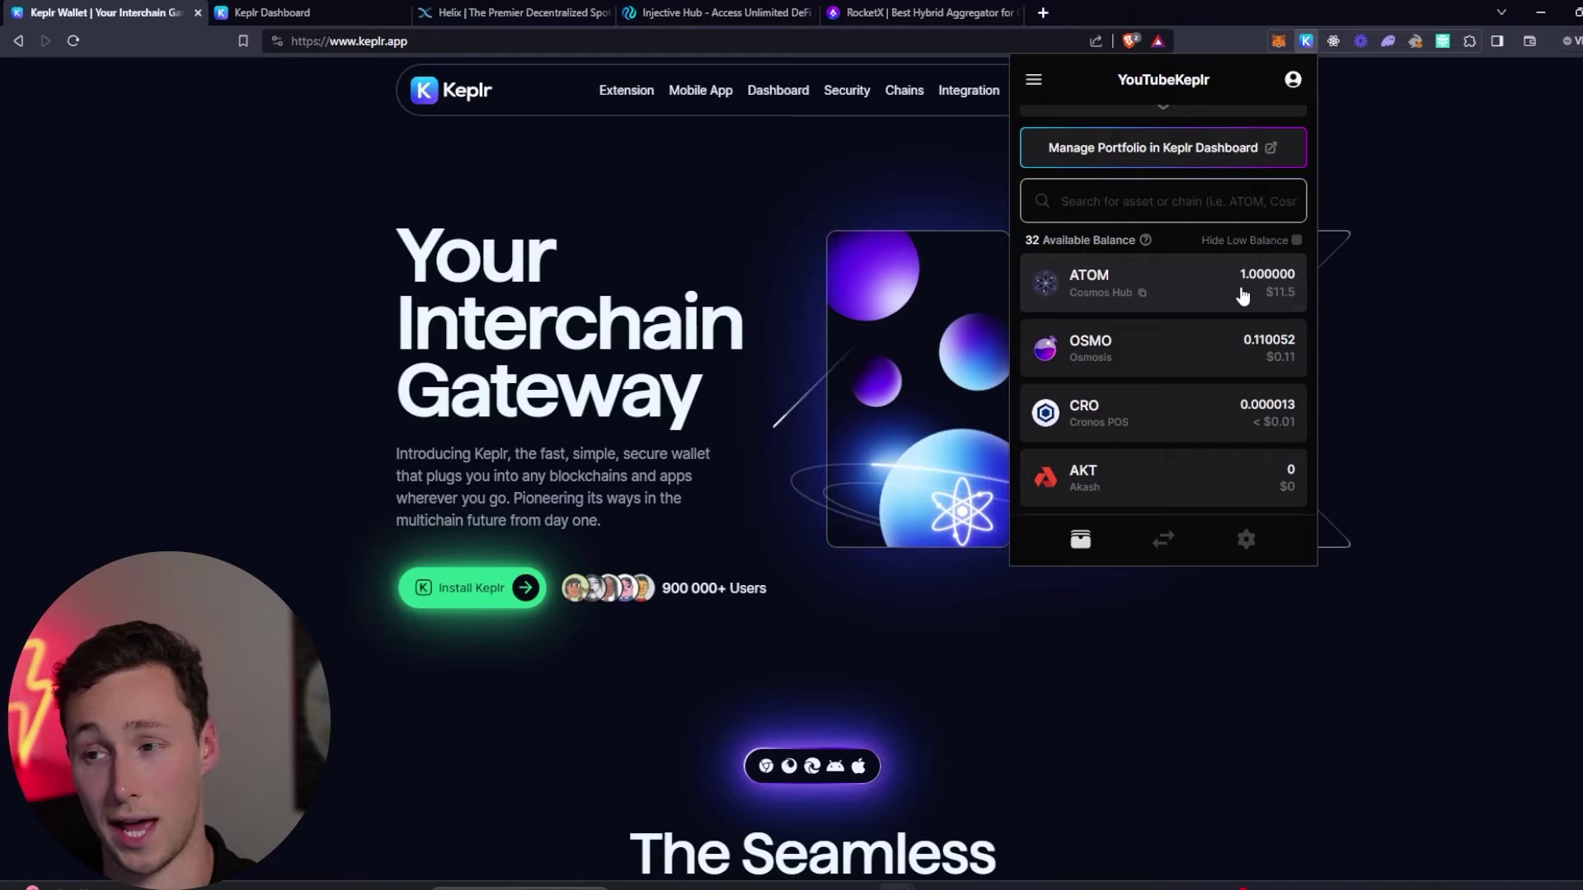
scroll(1208, 284, "up", 1)
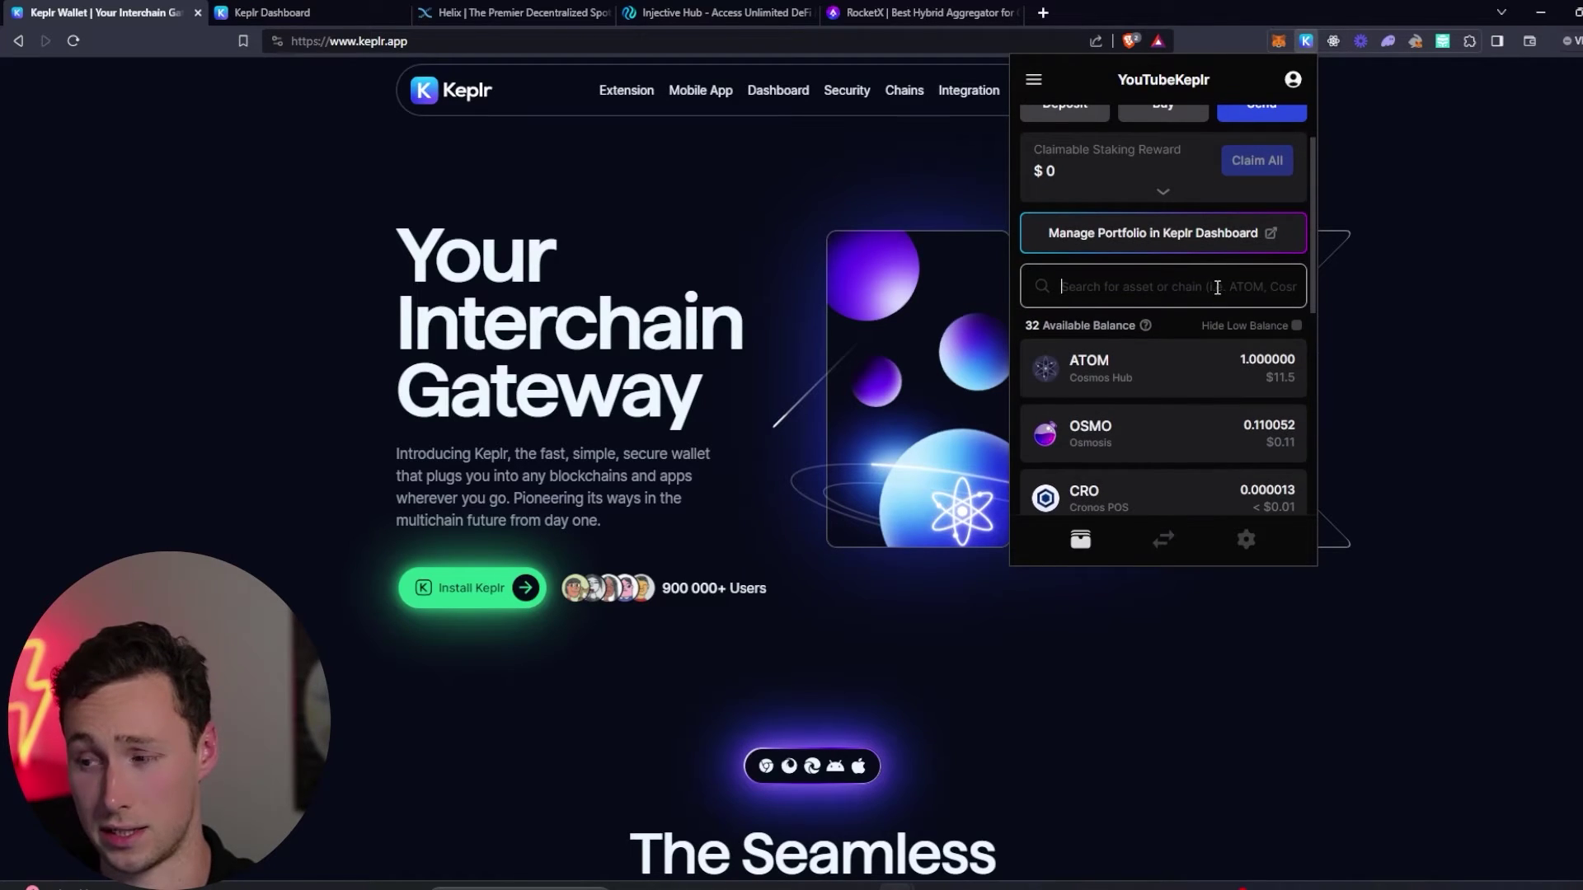
scroll(1217, 287, "up", 3)
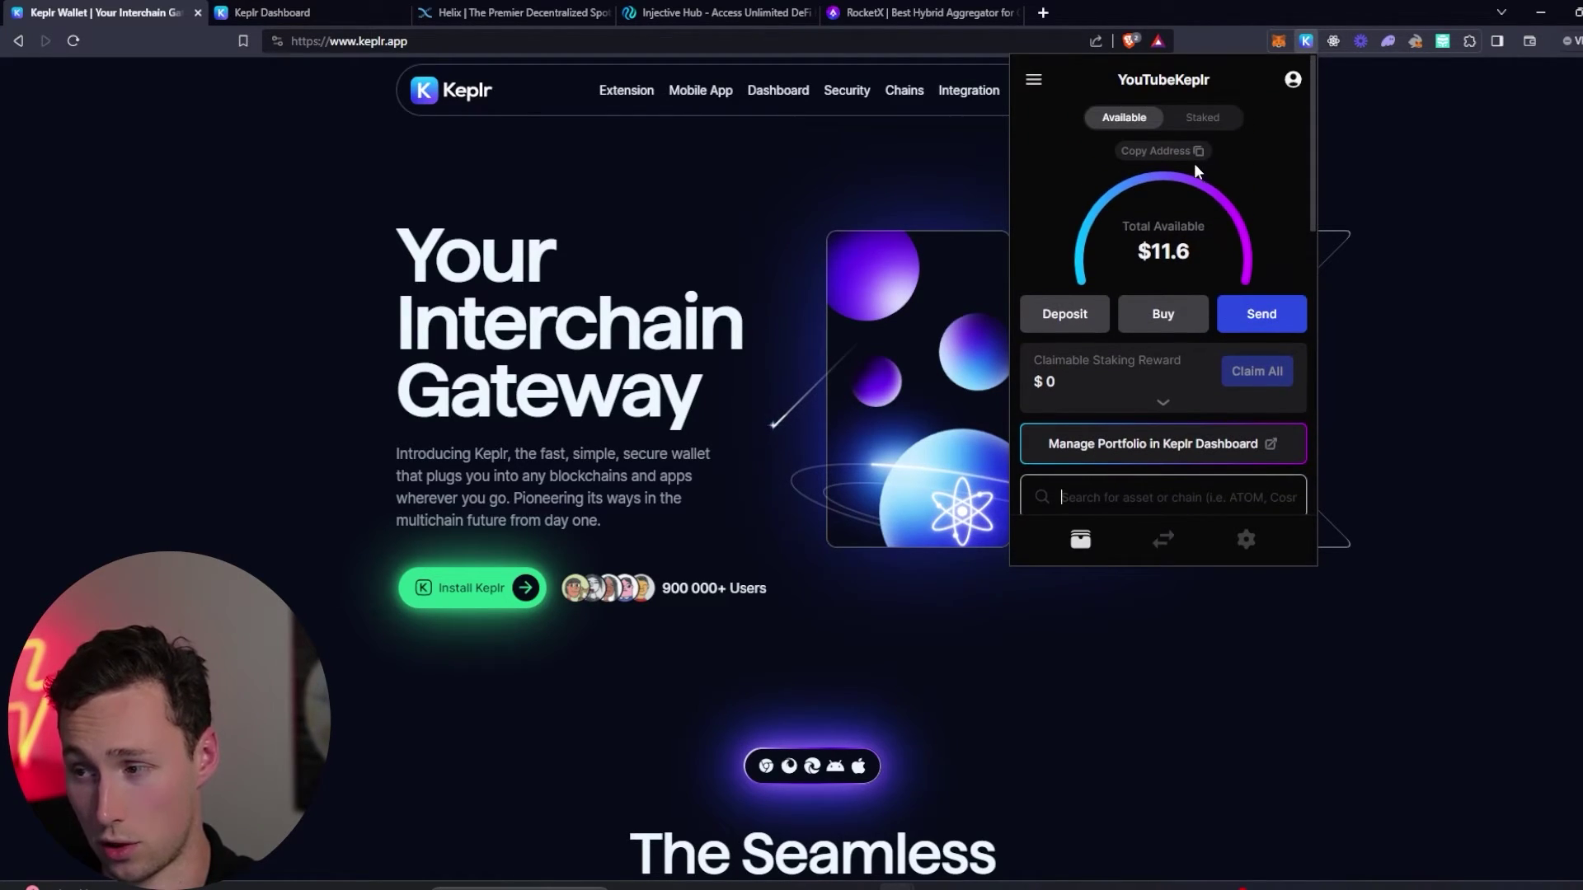
Step: Copy the wallet's Cosmos Hub address from the per-chain address list
left_click(1194, 157)
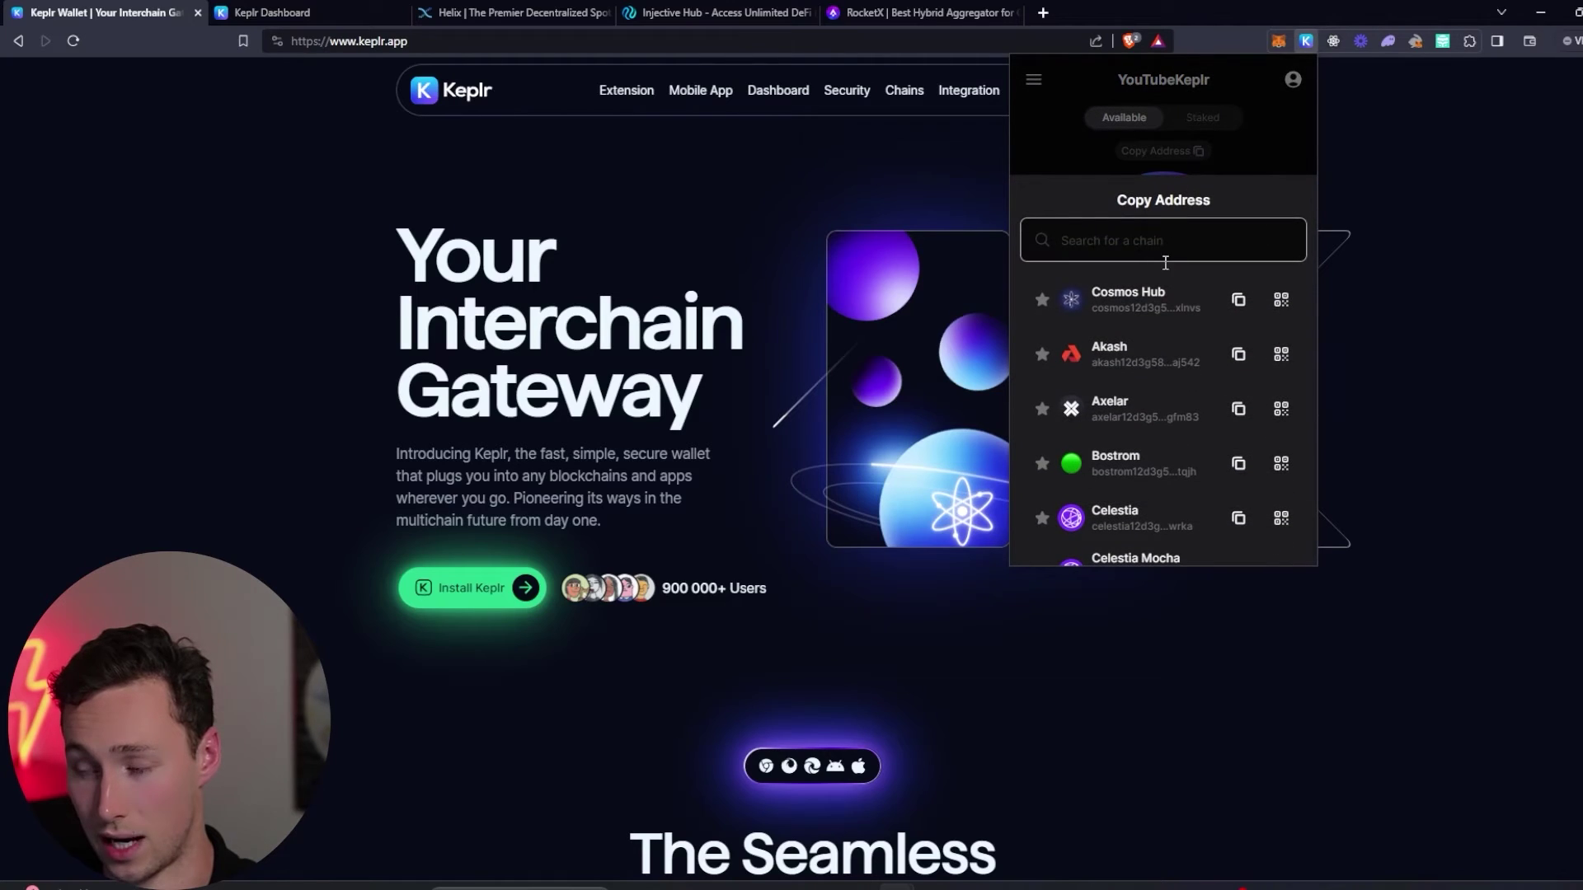
left_click(1239, 307)
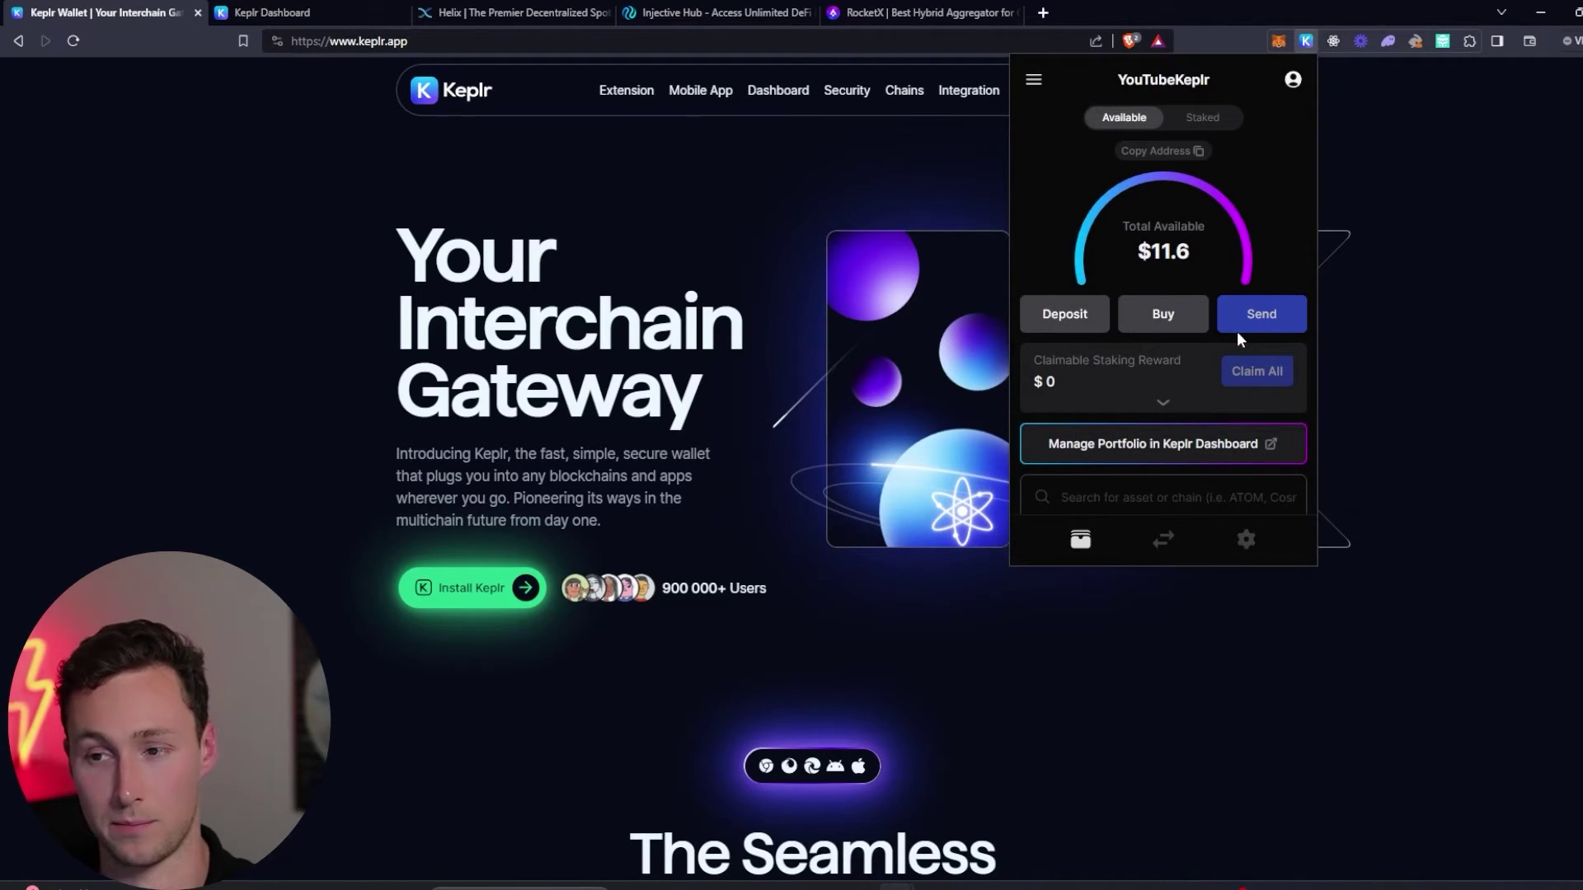
scroll(1237, 331, "down", 3)
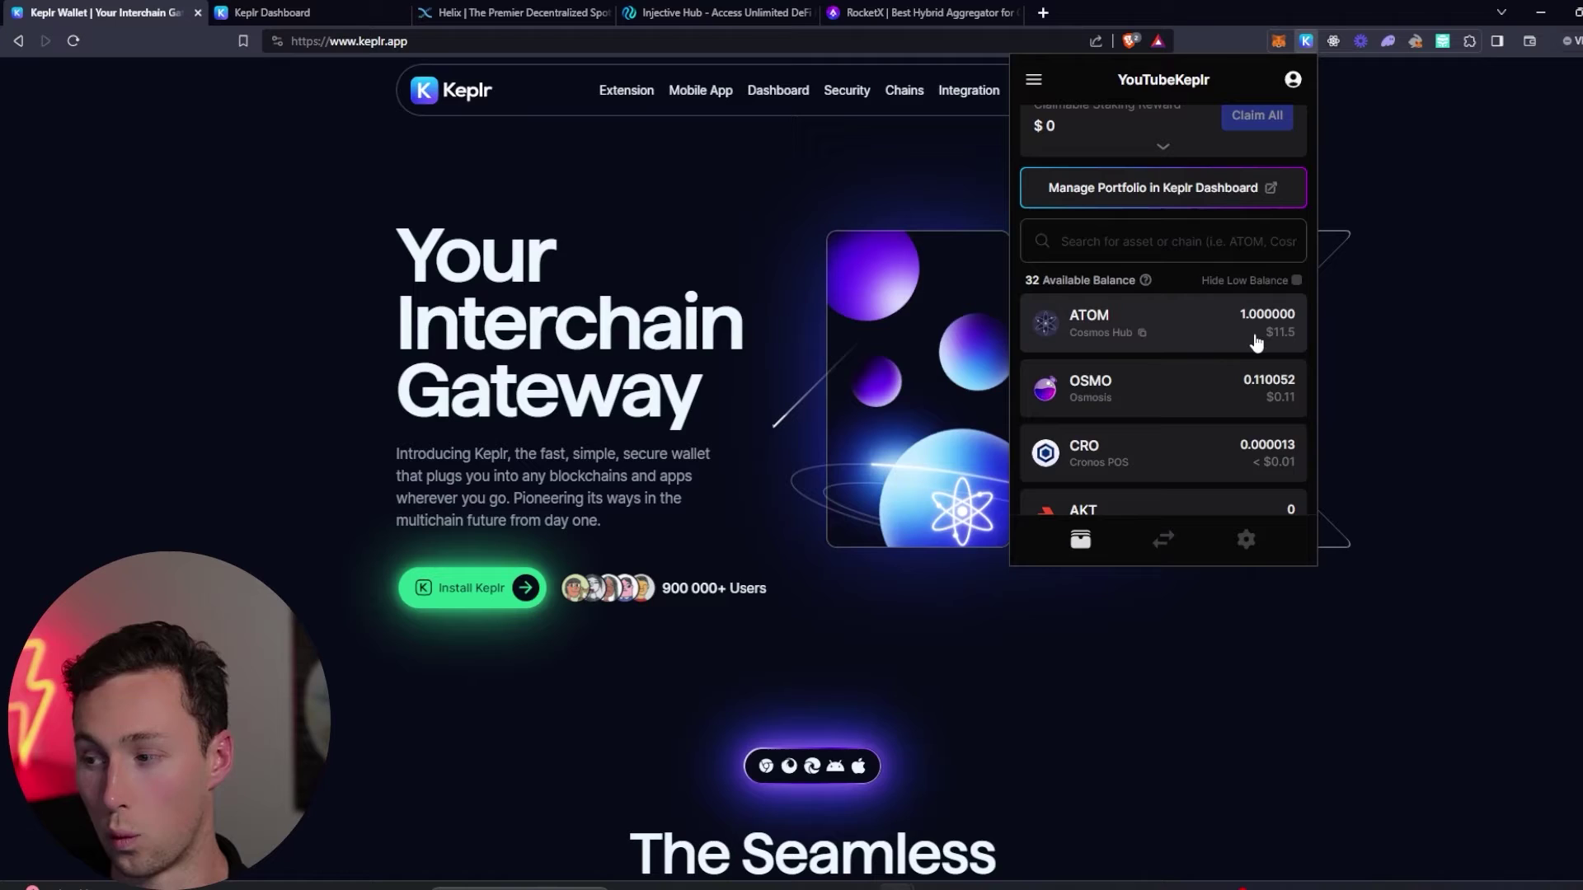
Step: Reopen the Keplr wallet on the Keplr site and start sending the ATOM balance
left_click(356, 145)
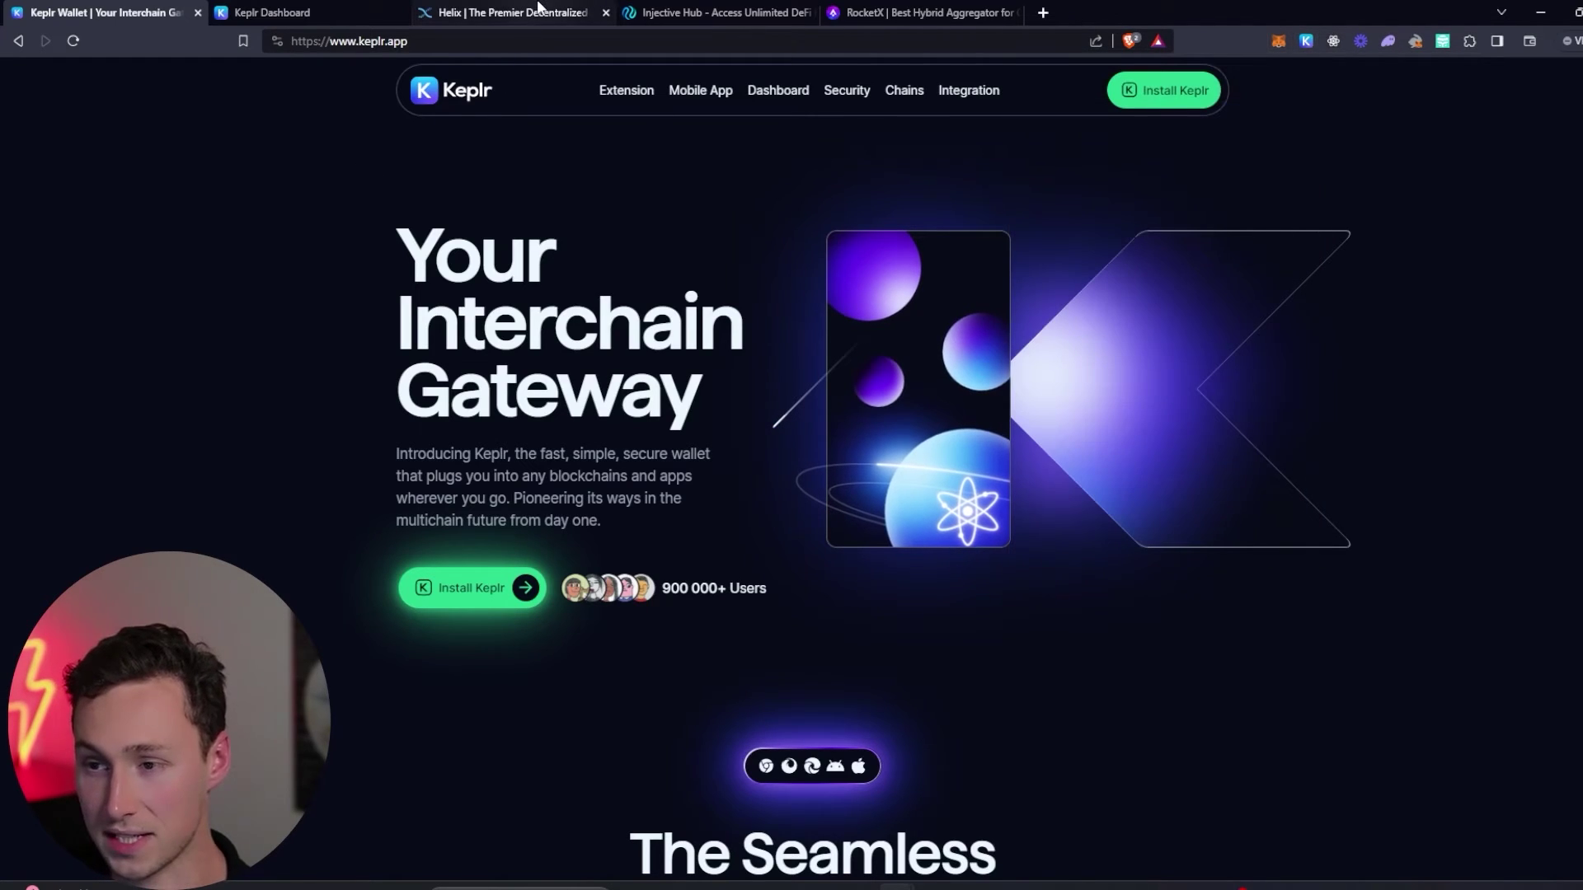
left_click(544, 10)
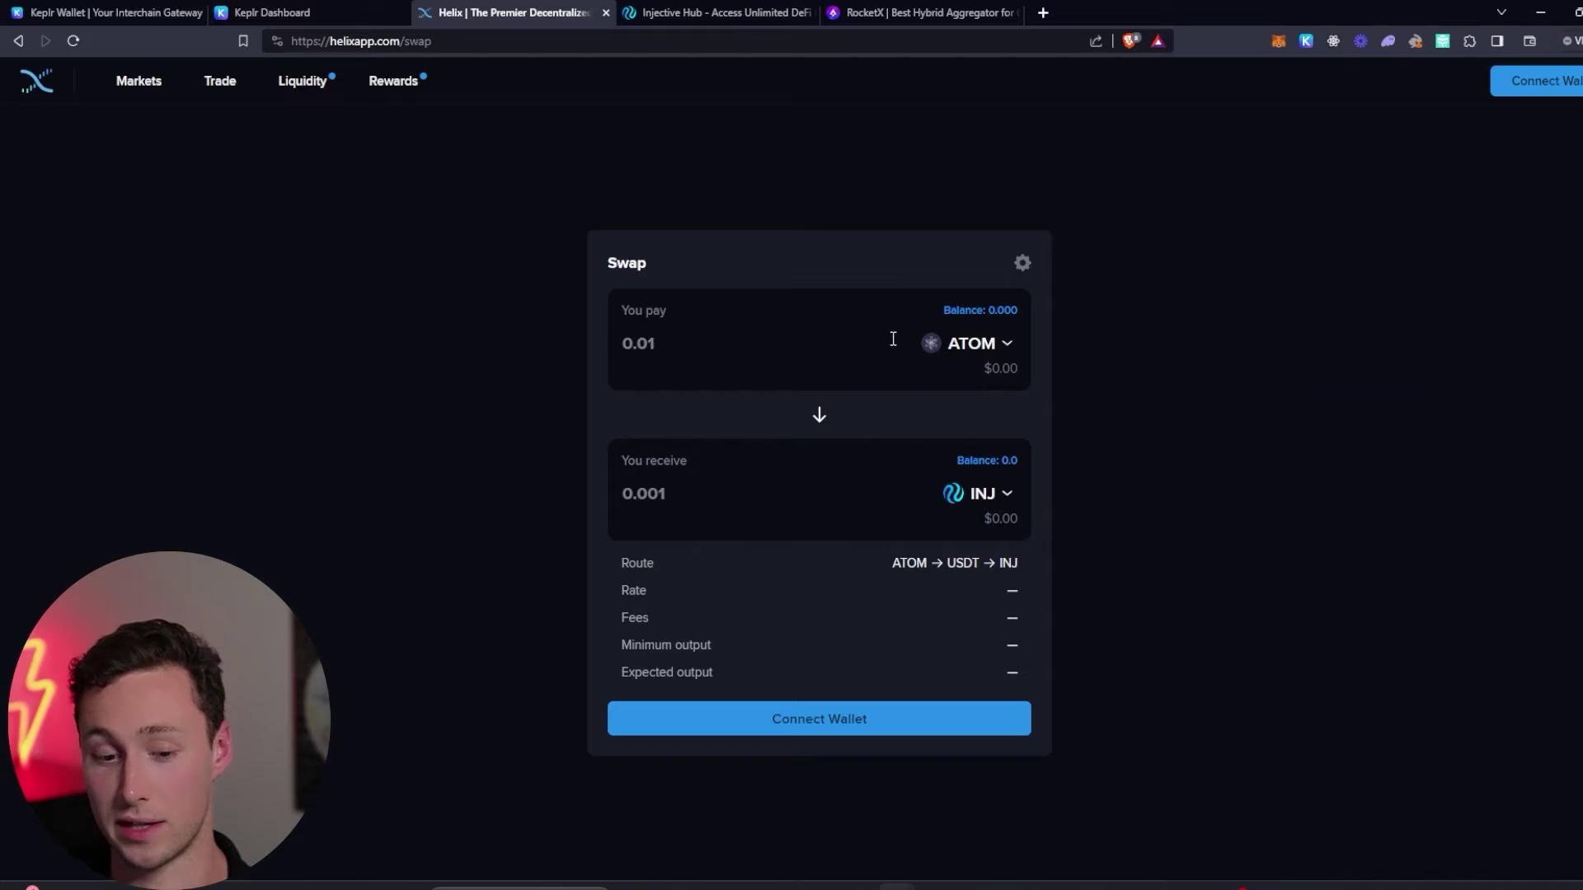
left_click(139, 12)
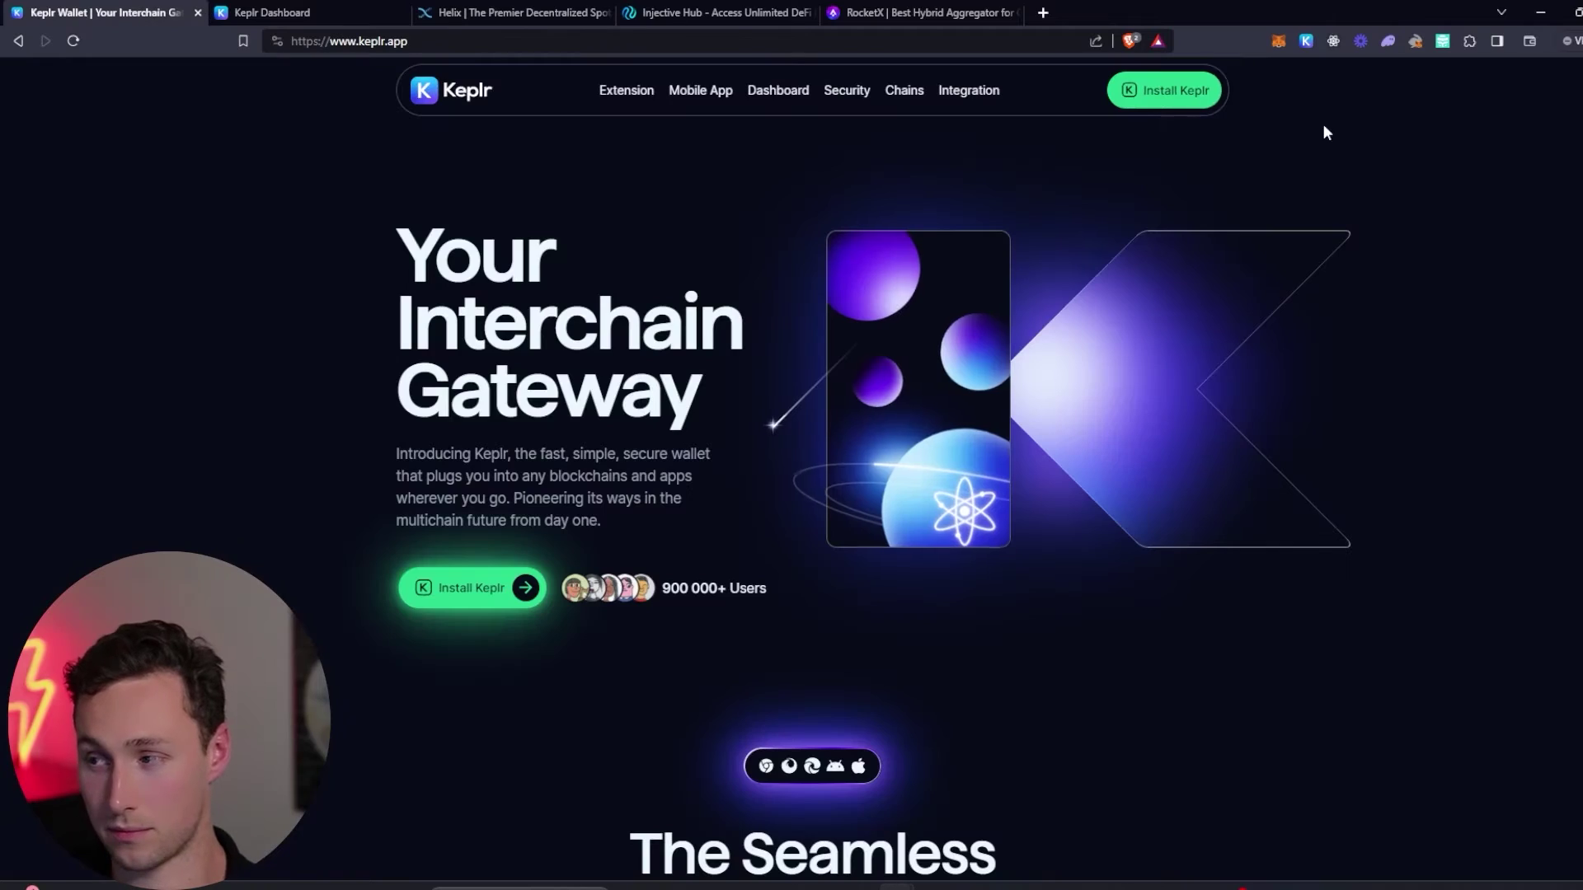
left_click(1305, 43)
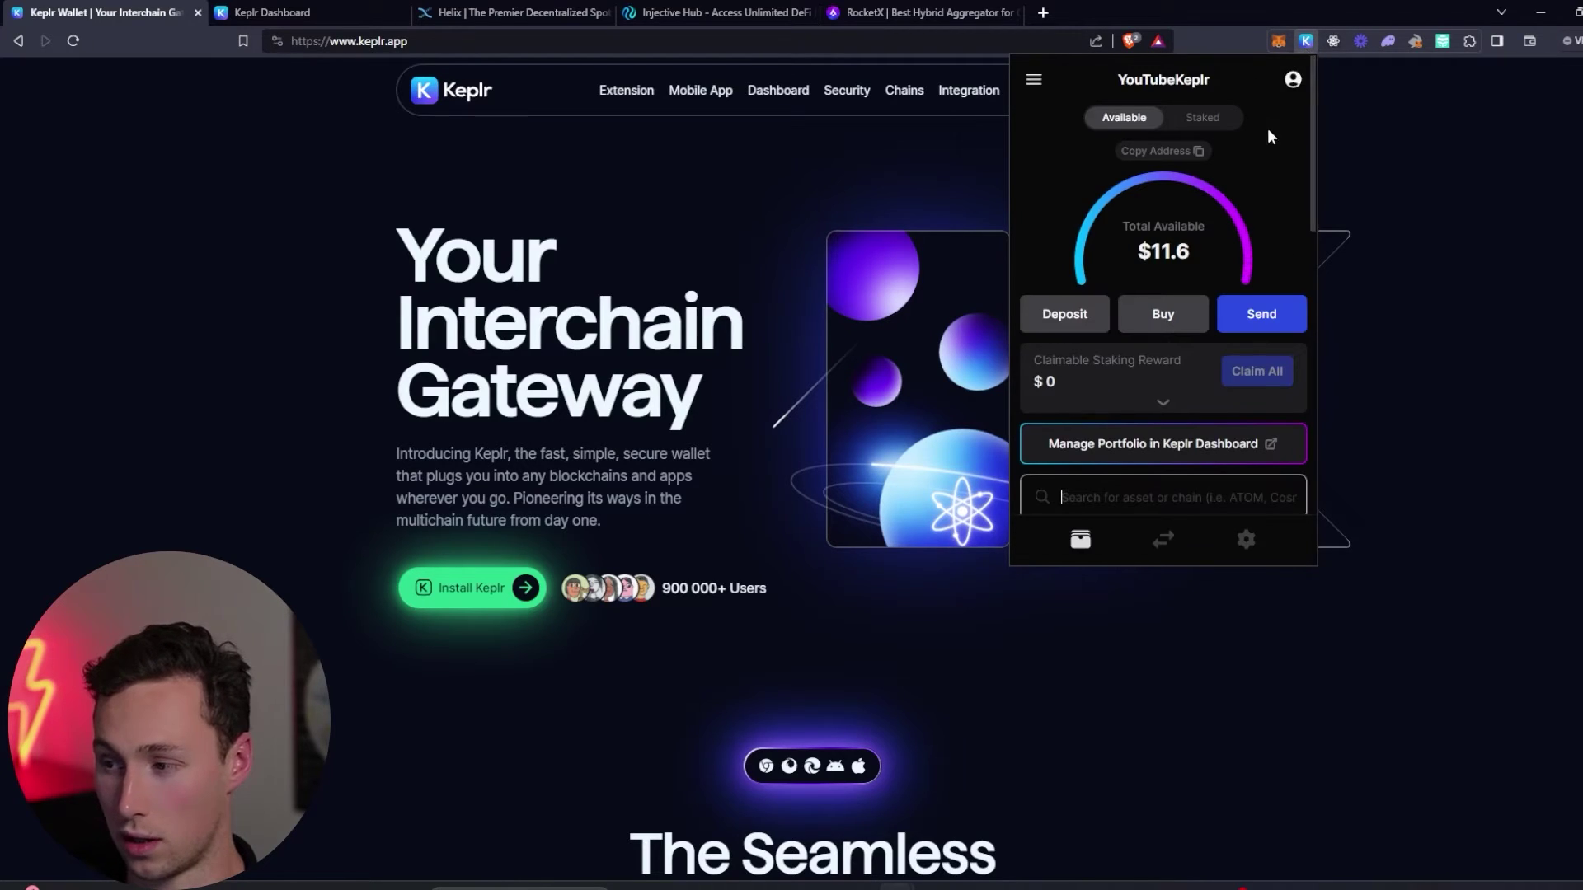
scroll(1215, 317, "down", 2)
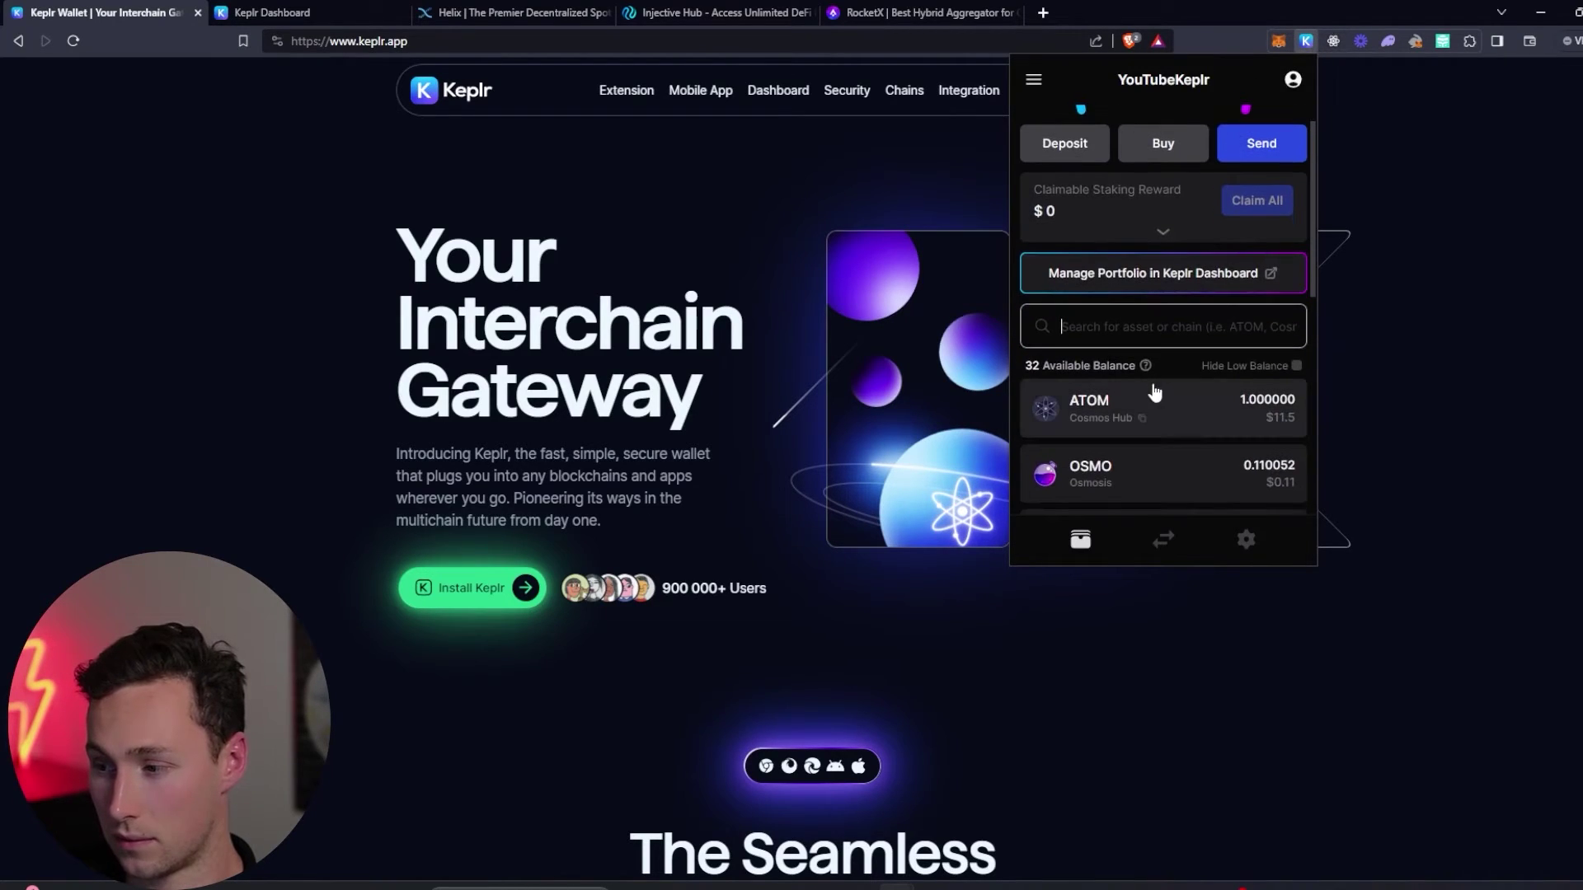
left_click(1194, 417)
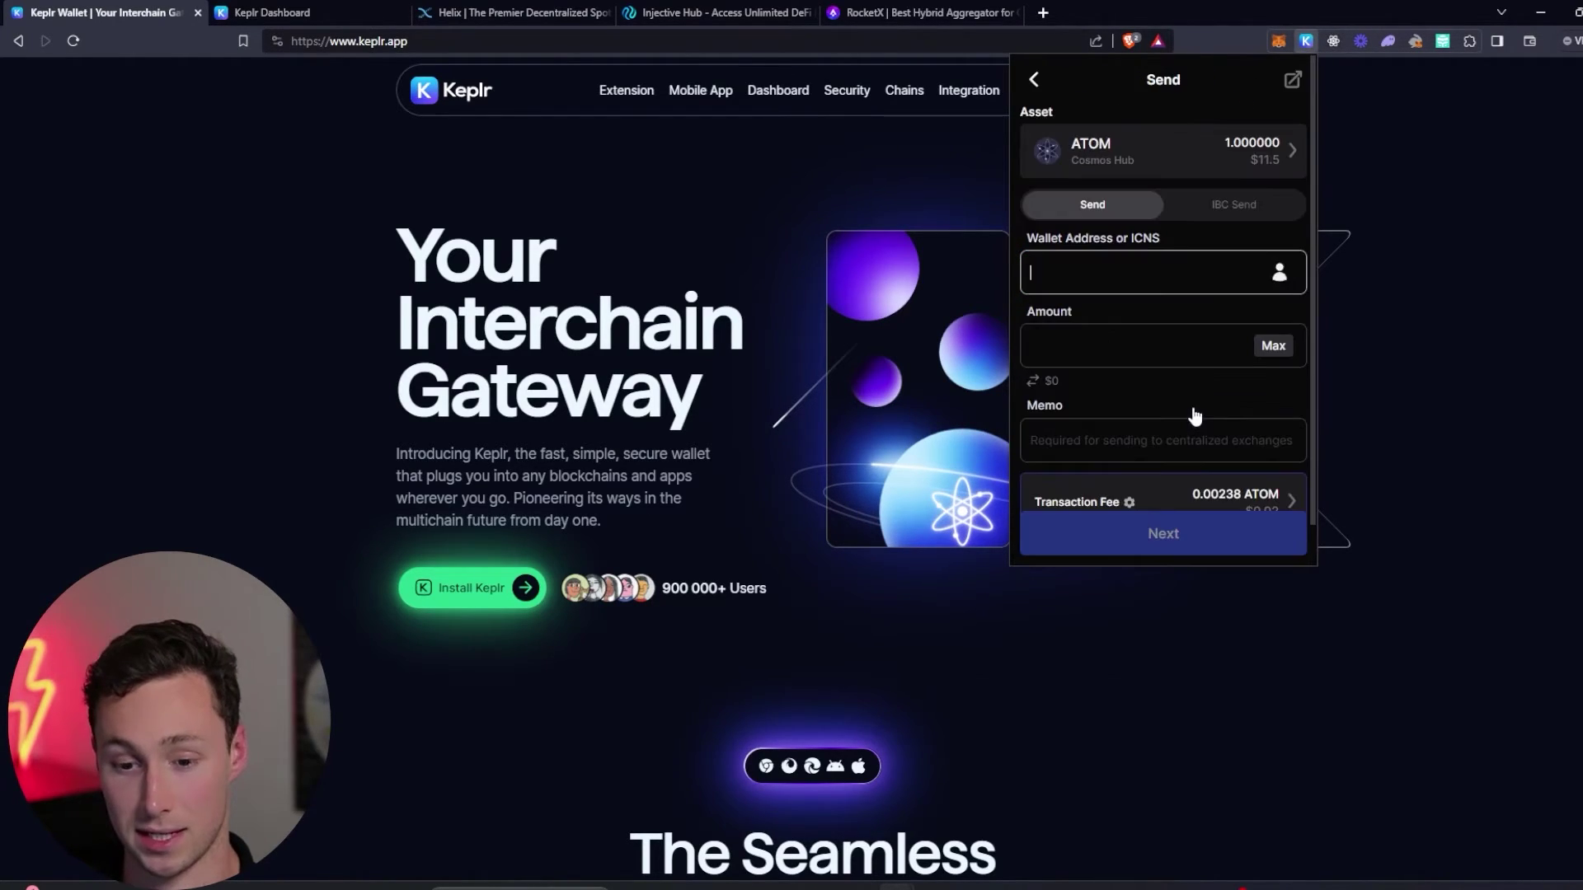
Step: Make it a cross-chain IBC transfer with Injective as the destination chain
left_click(1212, 201)
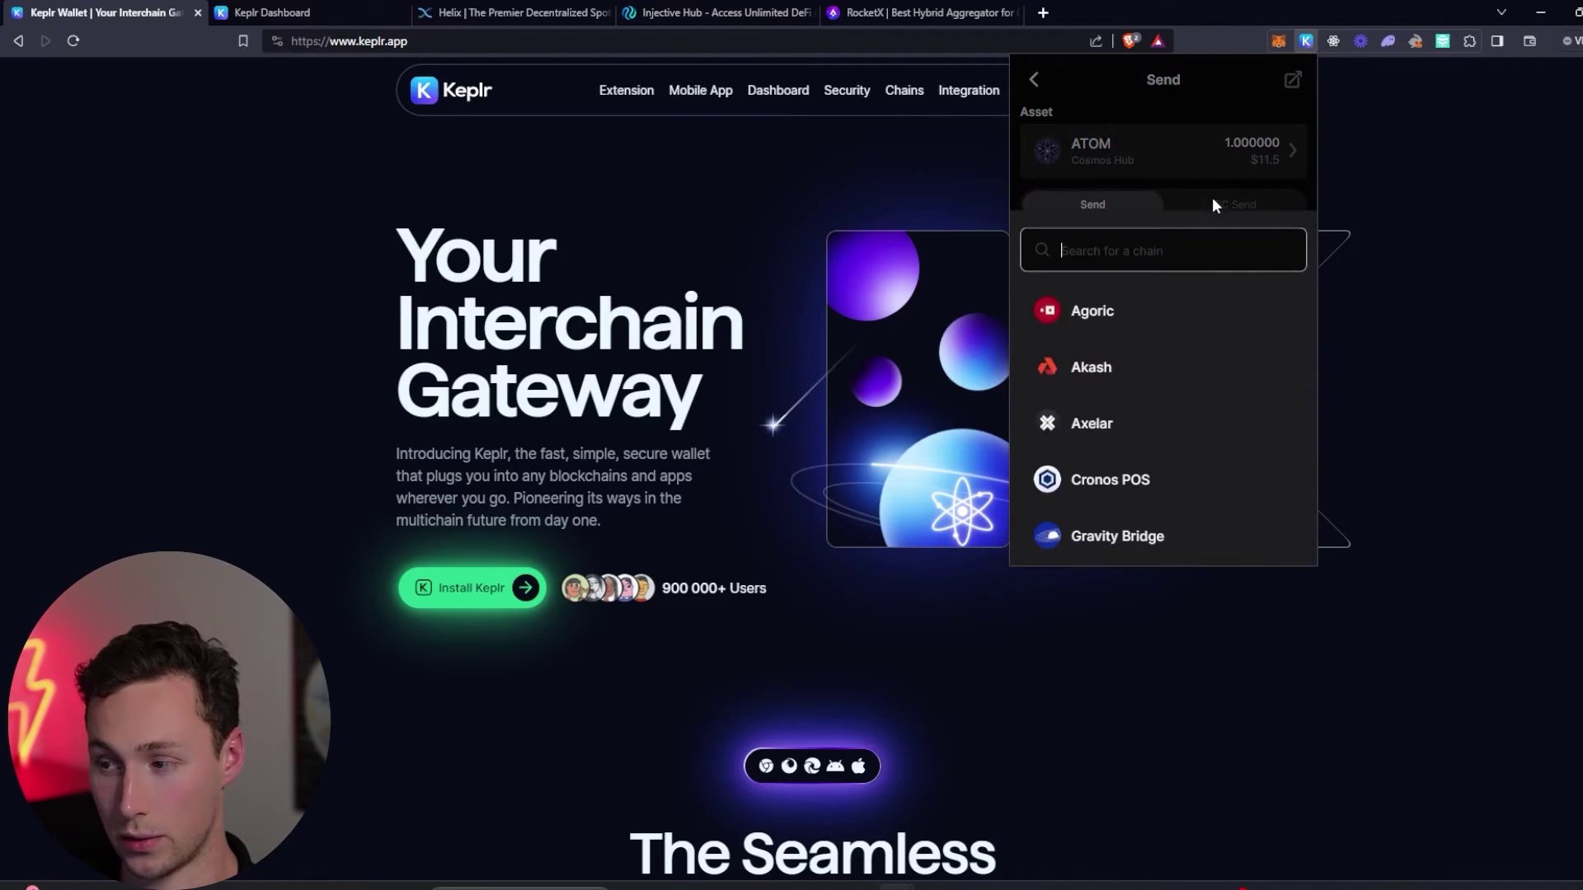
left_click(1120, 189)
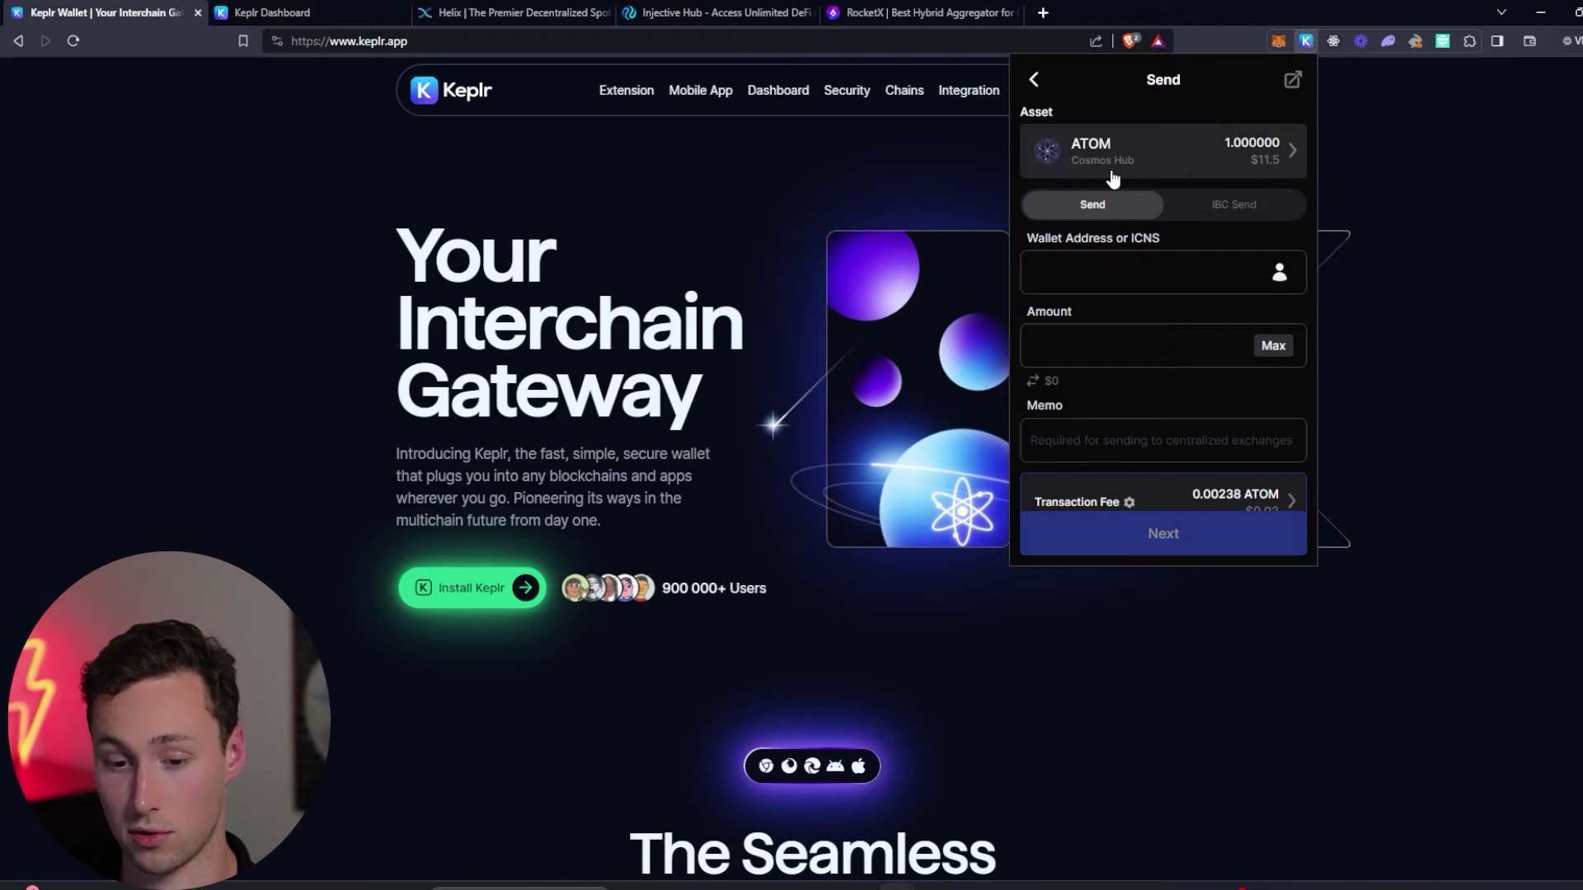
left_click(1229, 208)
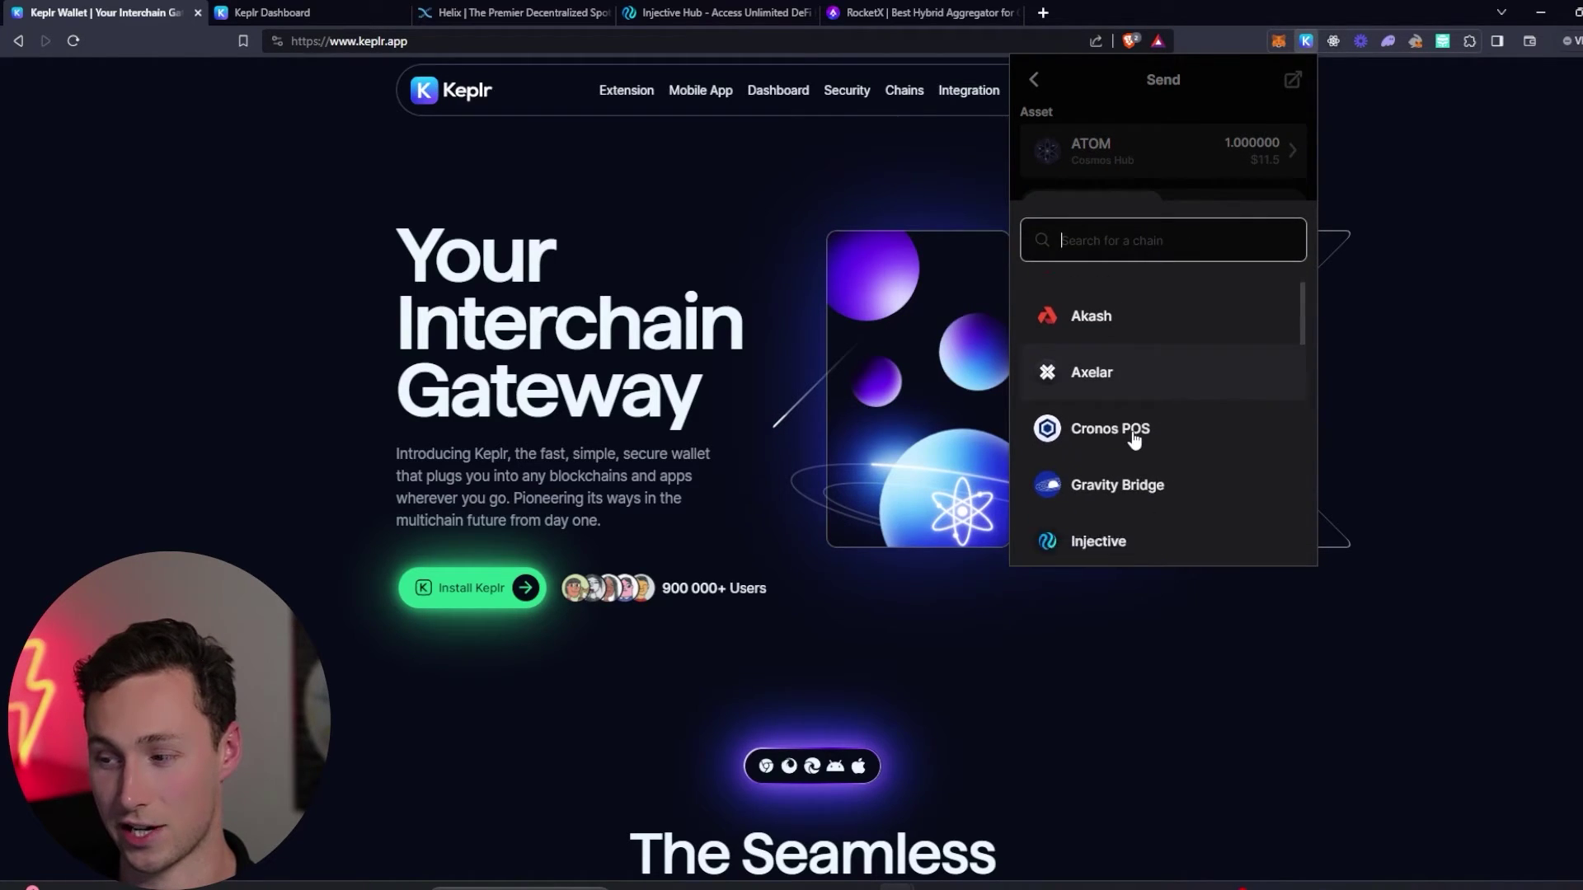
scroll(1135, 441, "down", 2)
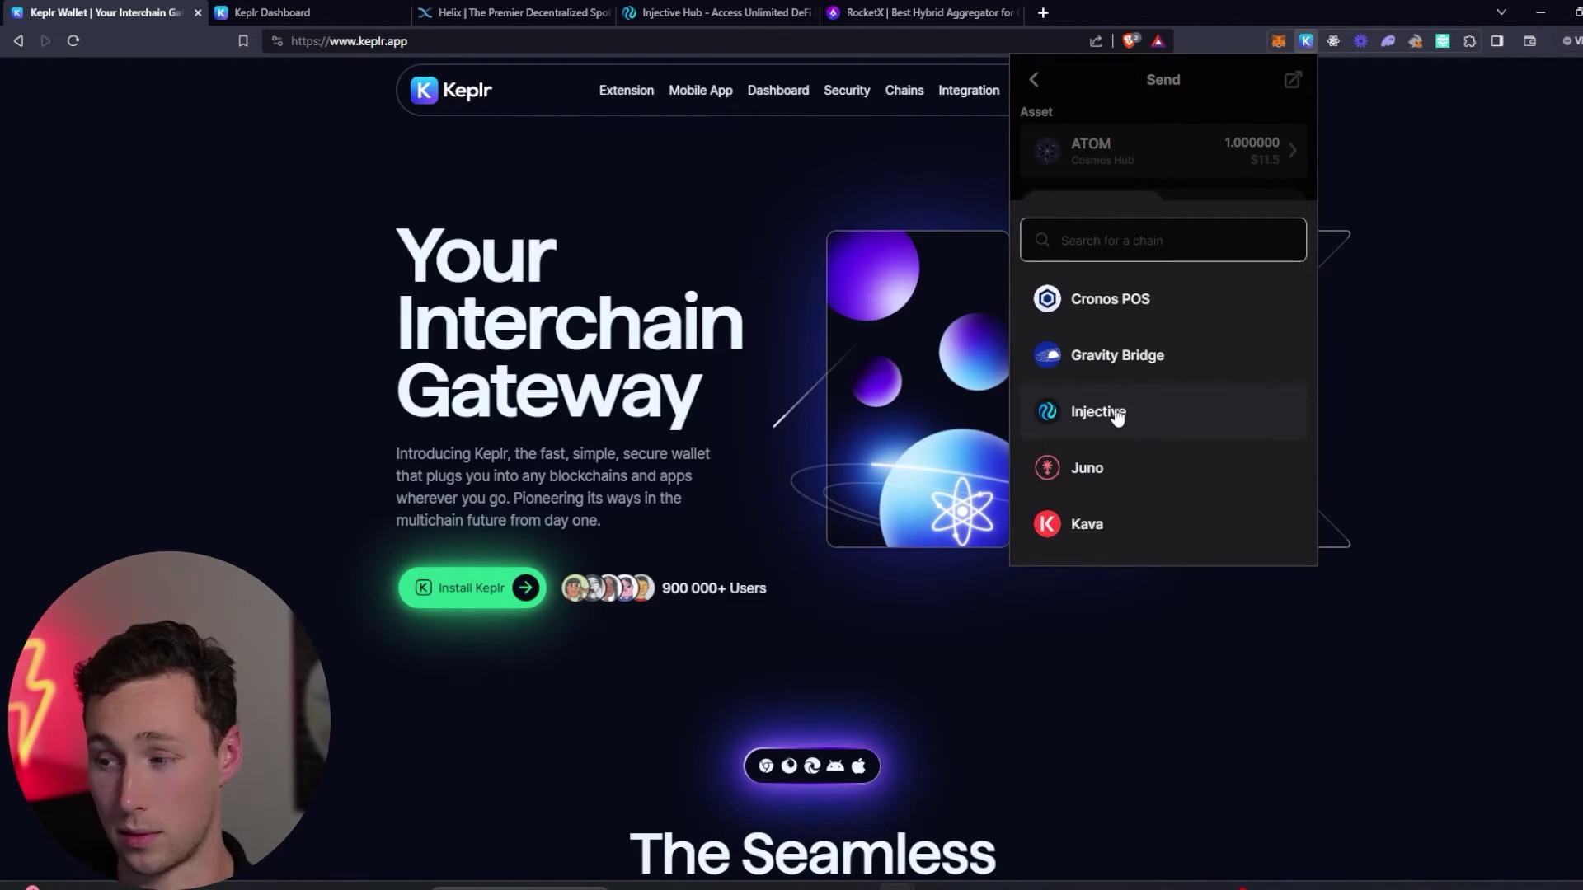
left_click(1117, 416)
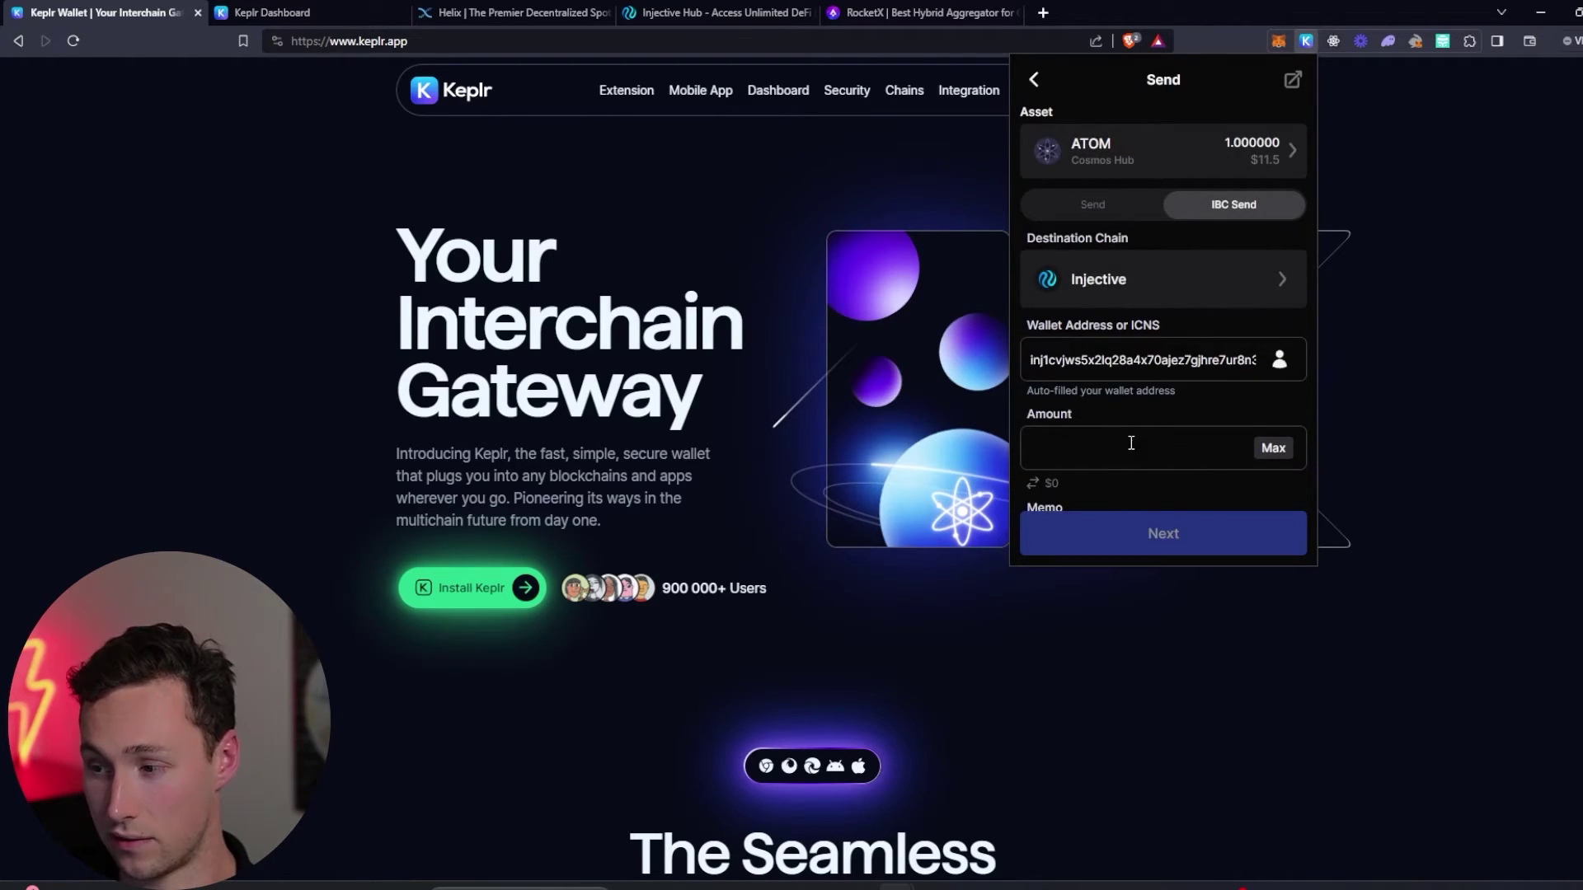
Step: Enter 0.9 ATOM as the amount, review the 0.002931 ATOM fee, and continue
left_click(1131, 446)
scroll(1134, 443, "down", 1)
type("0")
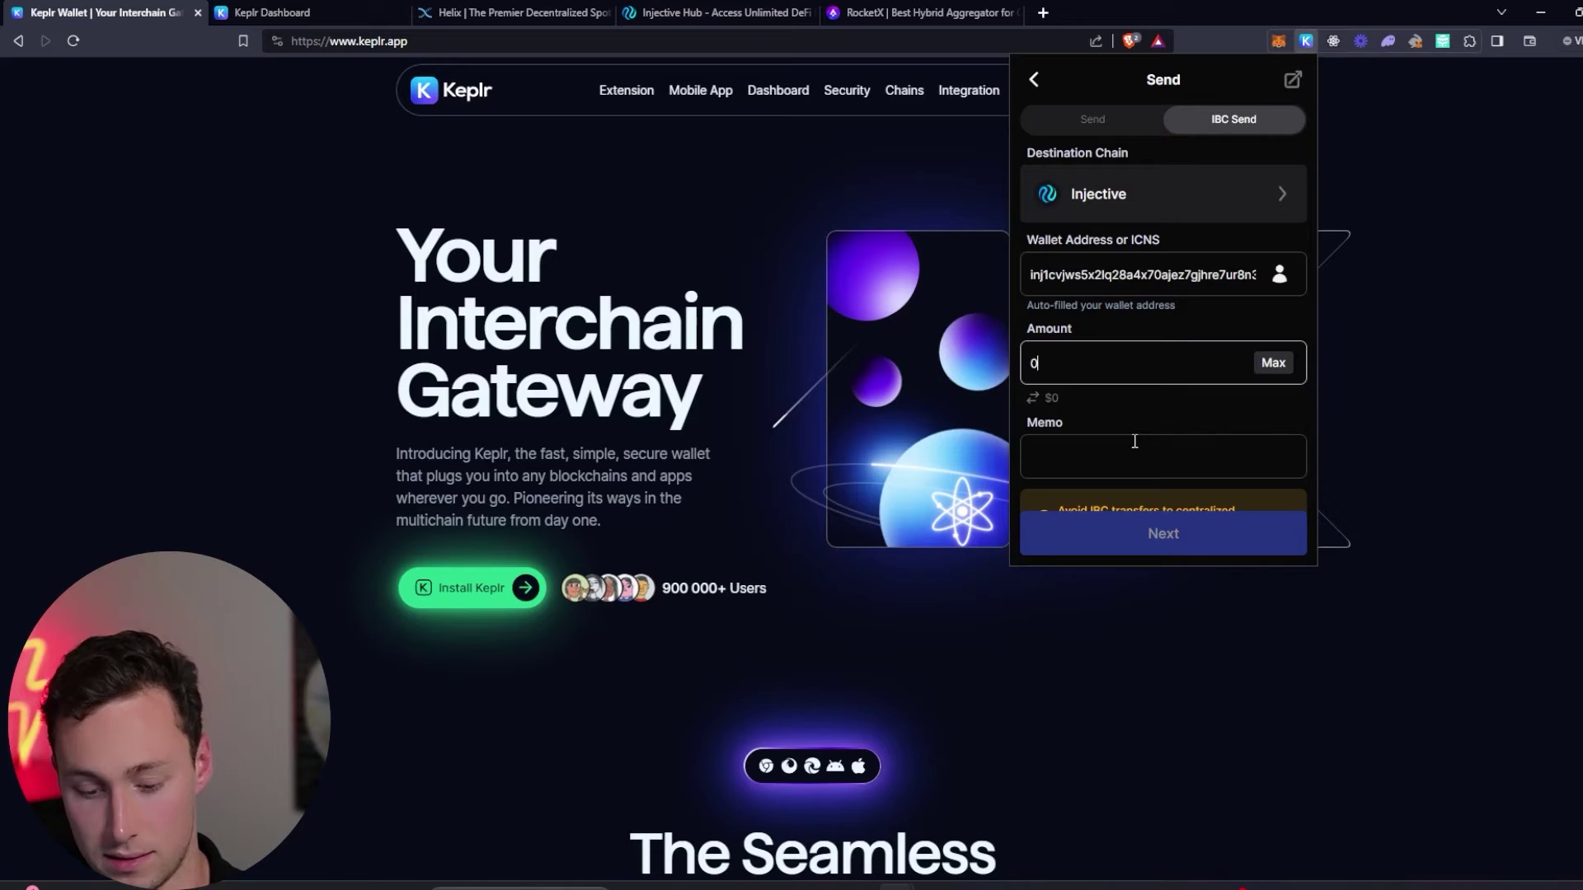
type(".9")
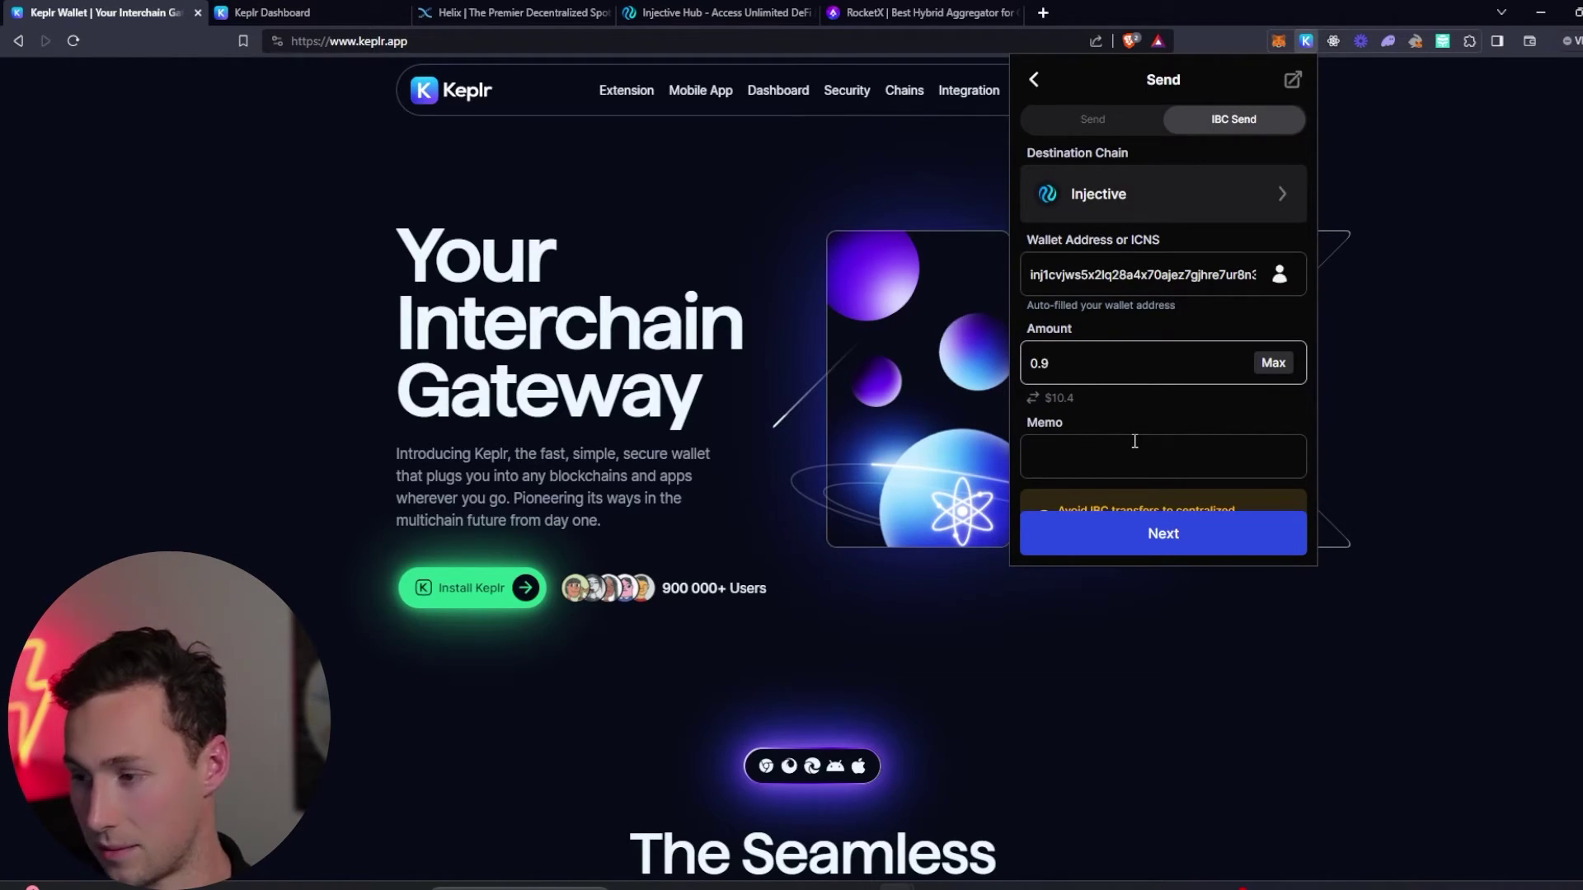
scroll(1184, 495, "down", 1)
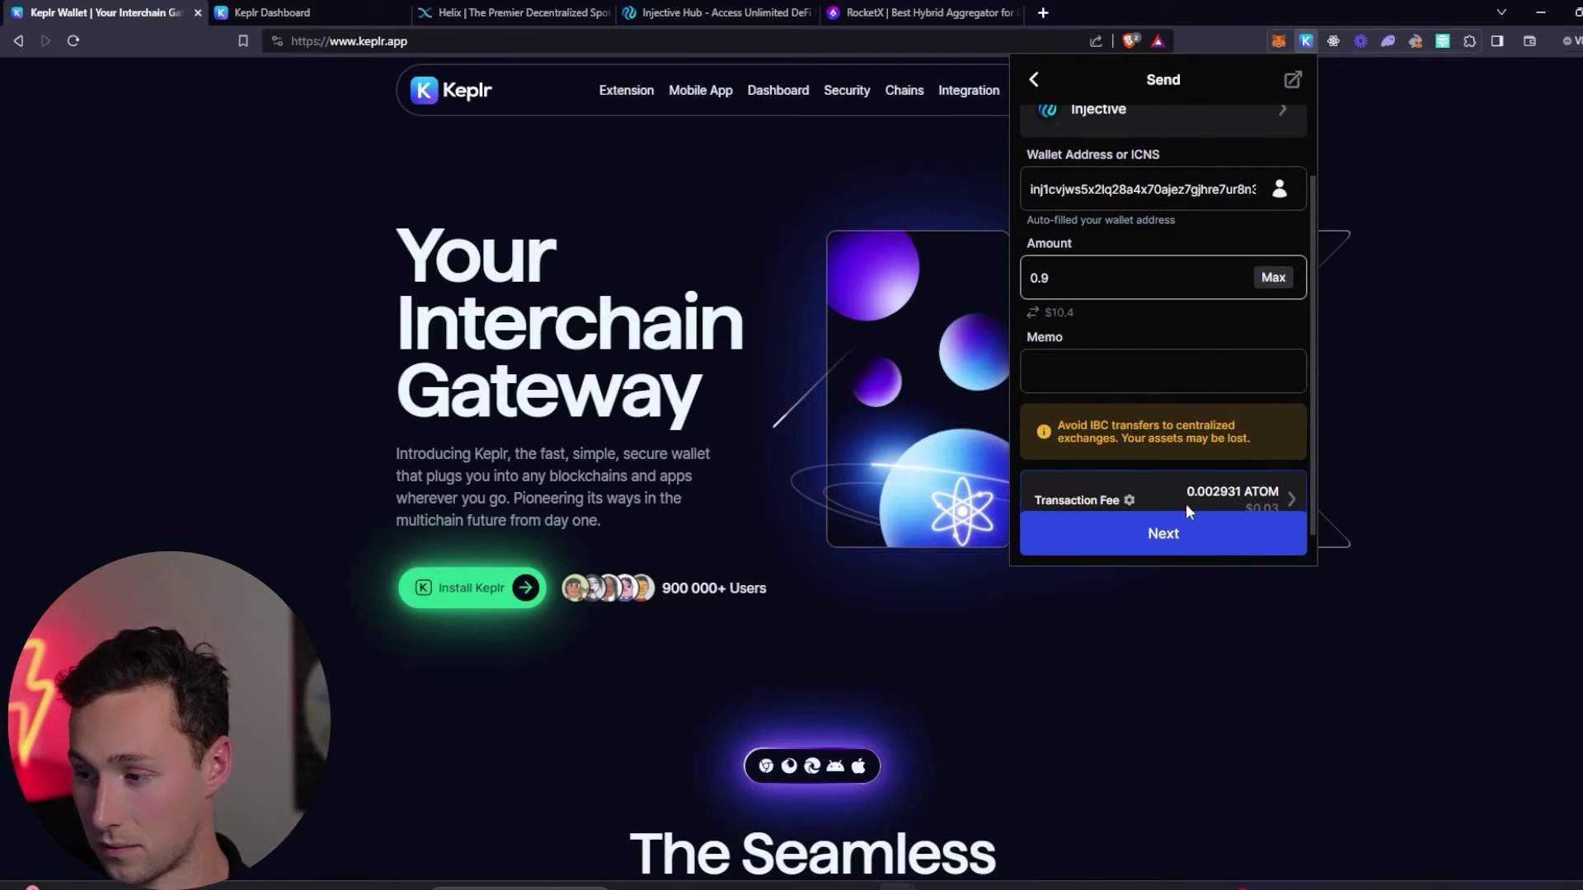
scroll(1157, 486, "down", 1)
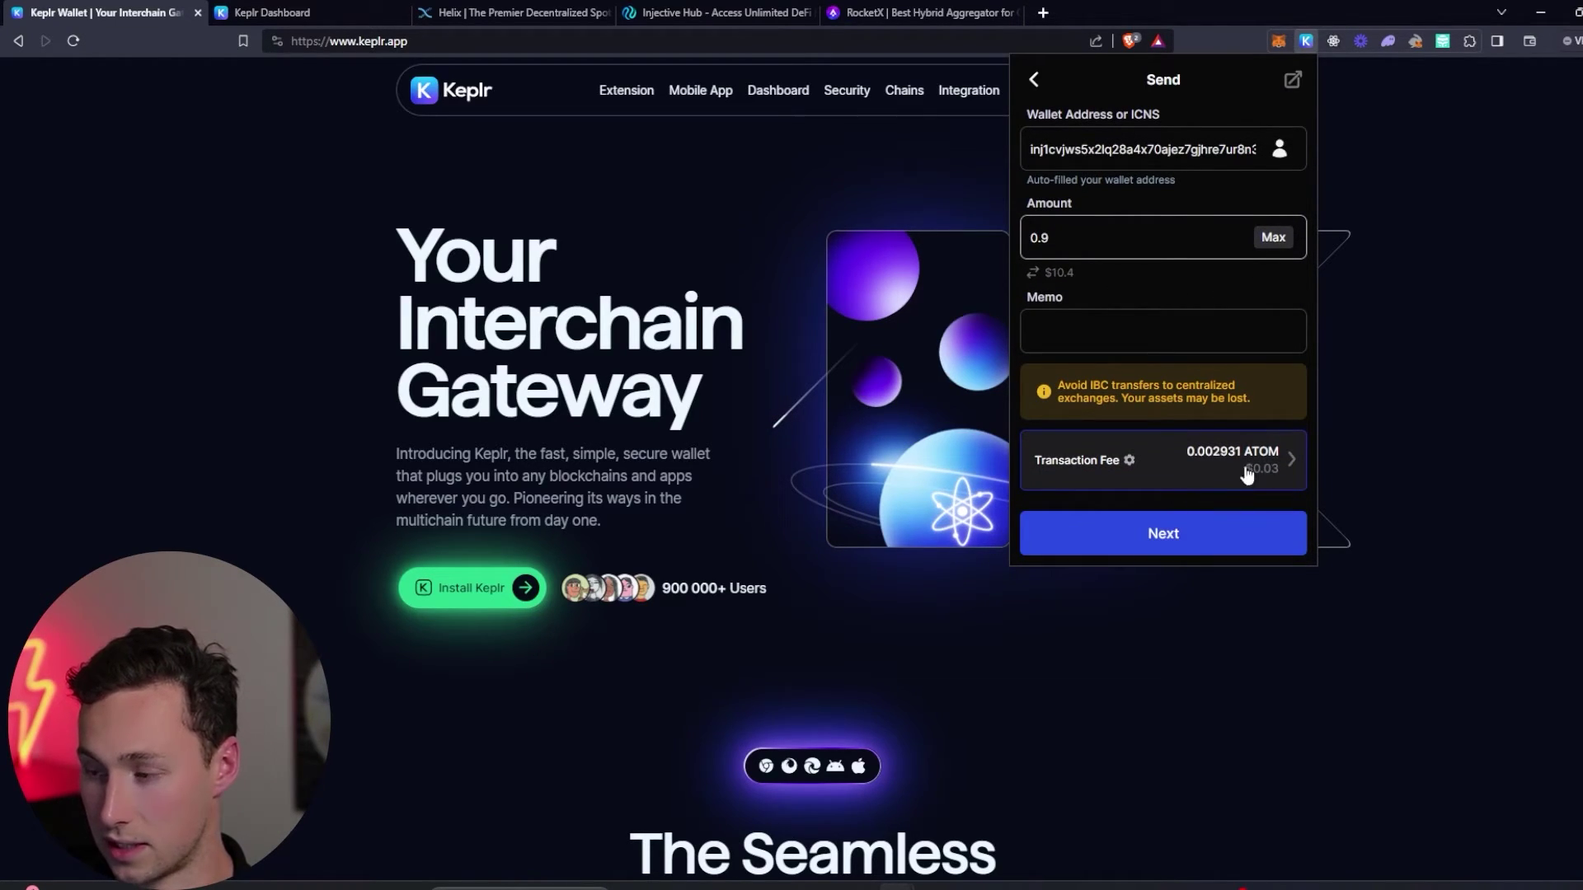
left_click(1190, 540)
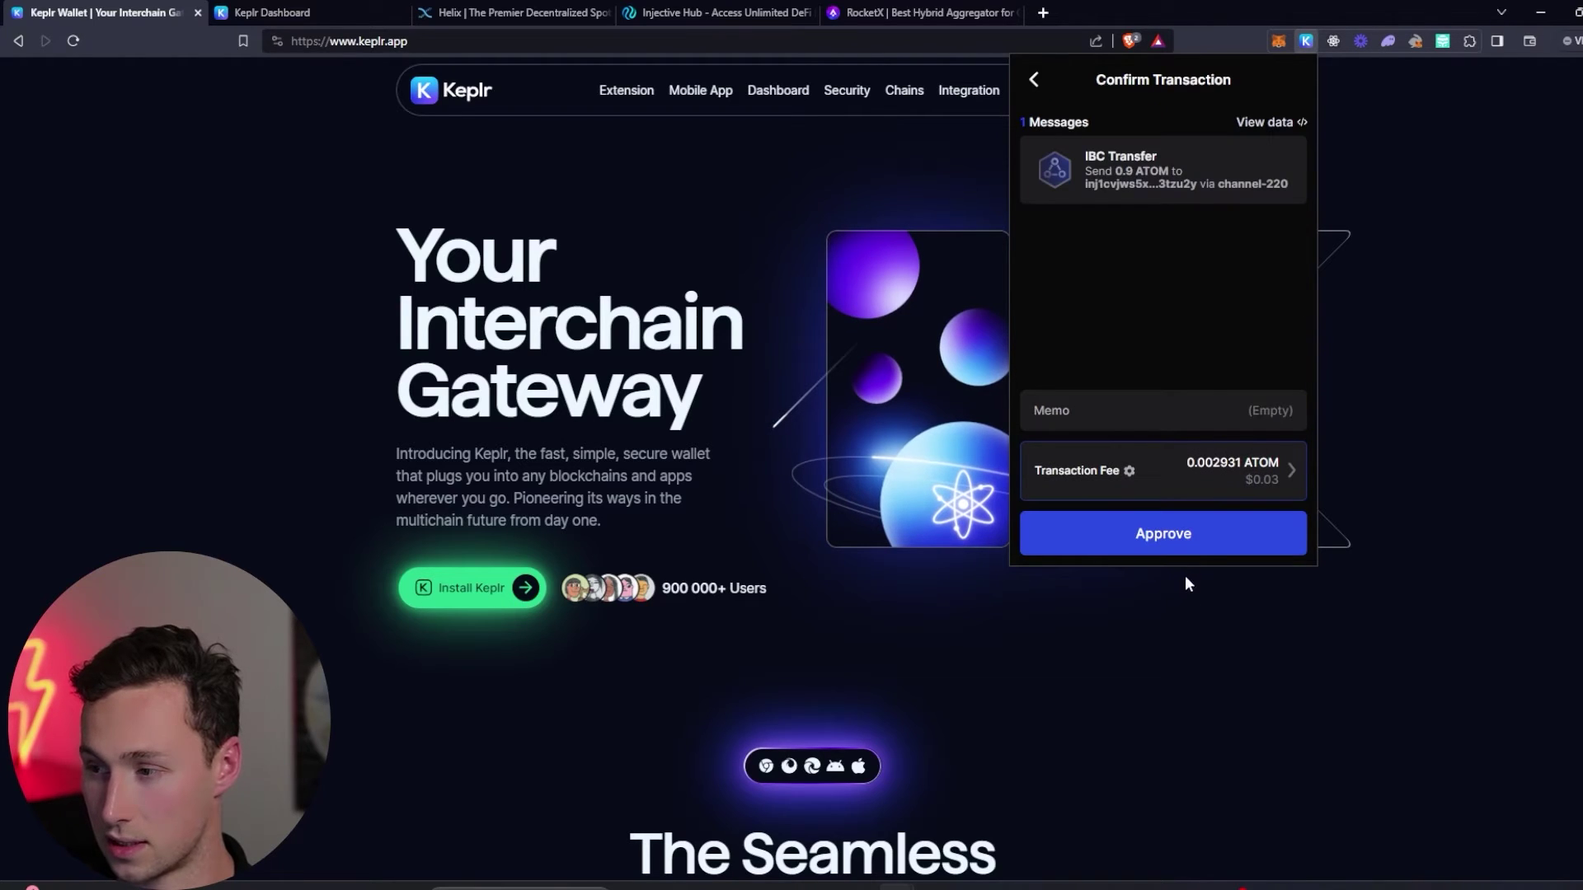
Step: Approve the 0.9 ATOM IBC transfer, confirm it shows Successful, then go to Helix
left_click(1179, 538)
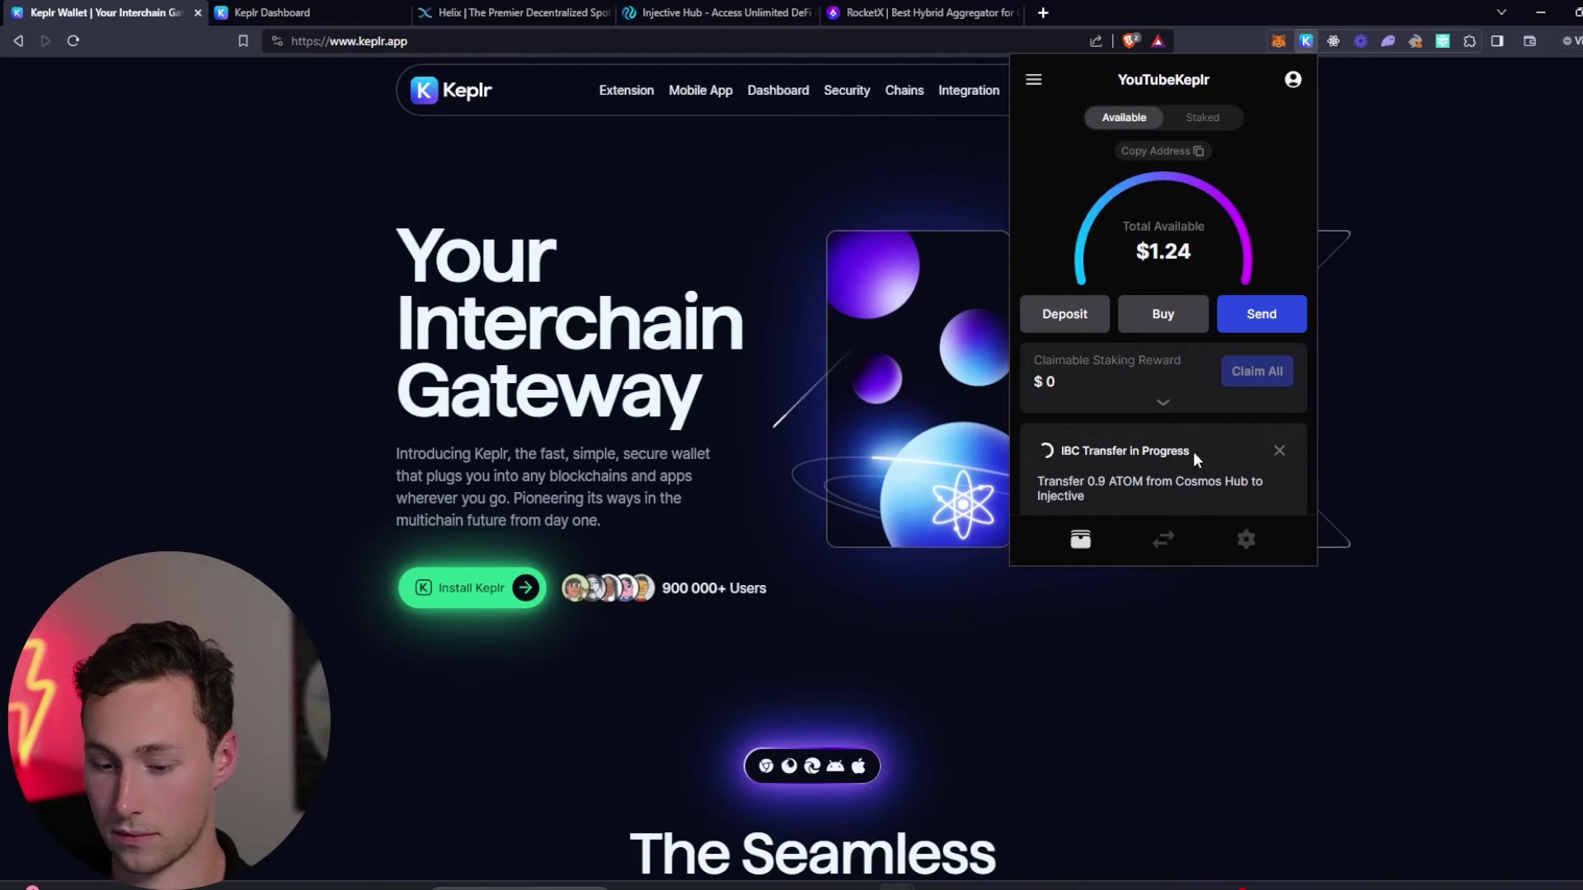
left_click(1171, 458)
scroll(1171, 457, "down", 1)
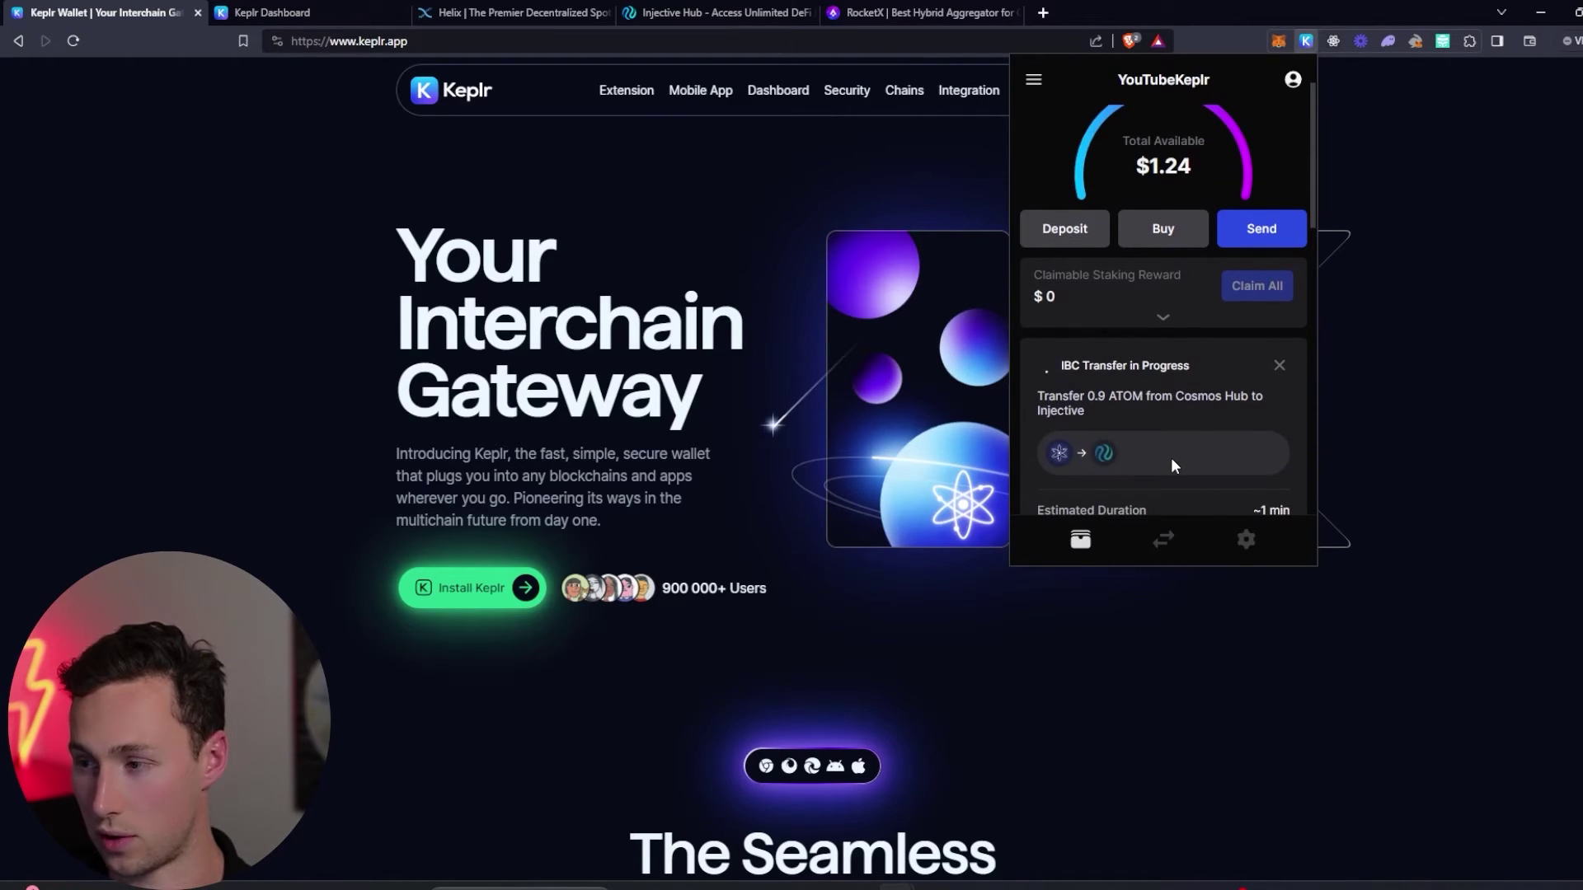
scroll(1175, 466, "down", 1)
scroll(1164, 413, "down", 1)
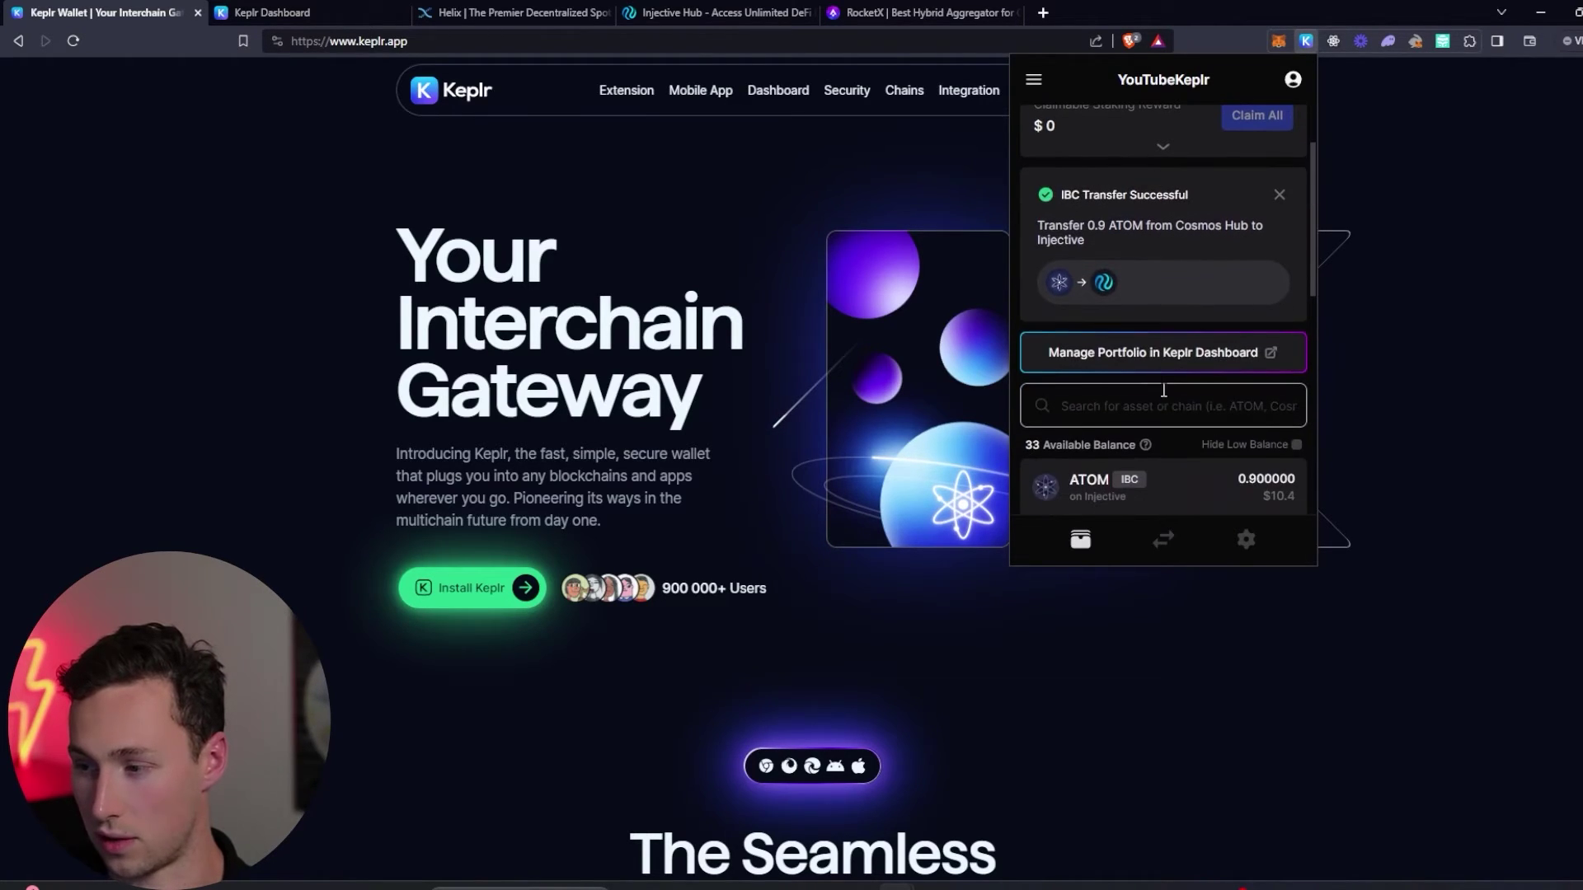
scroll(1164, 388, "up", 1)
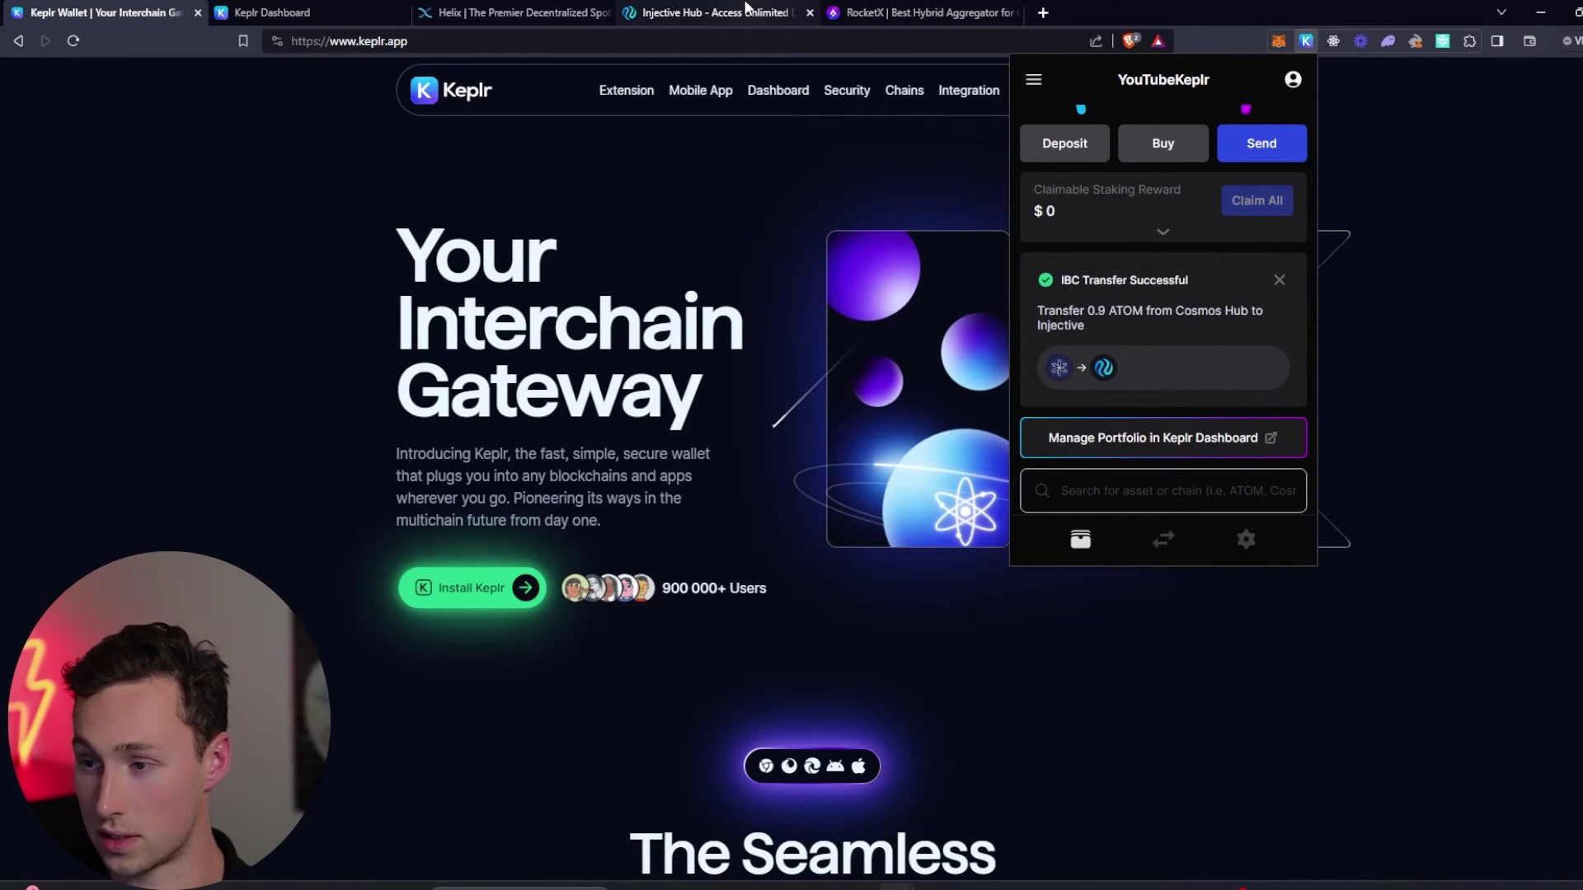
left_click(532, 10)
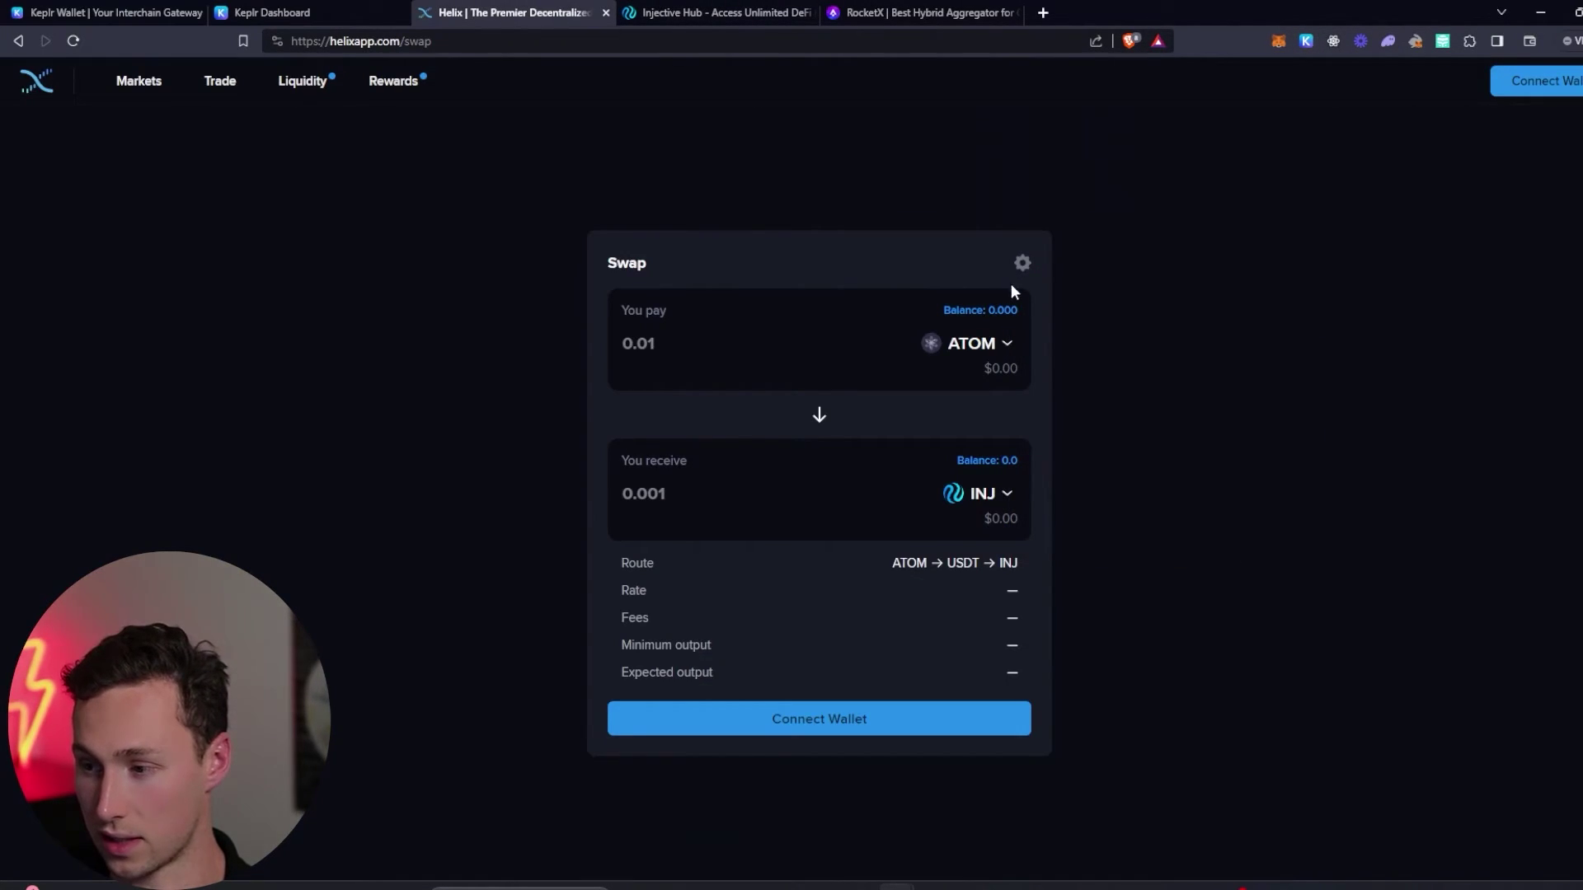
Step: Connect the Keplr wallet to Helix after accepting the terms
left_click(1529, 81)
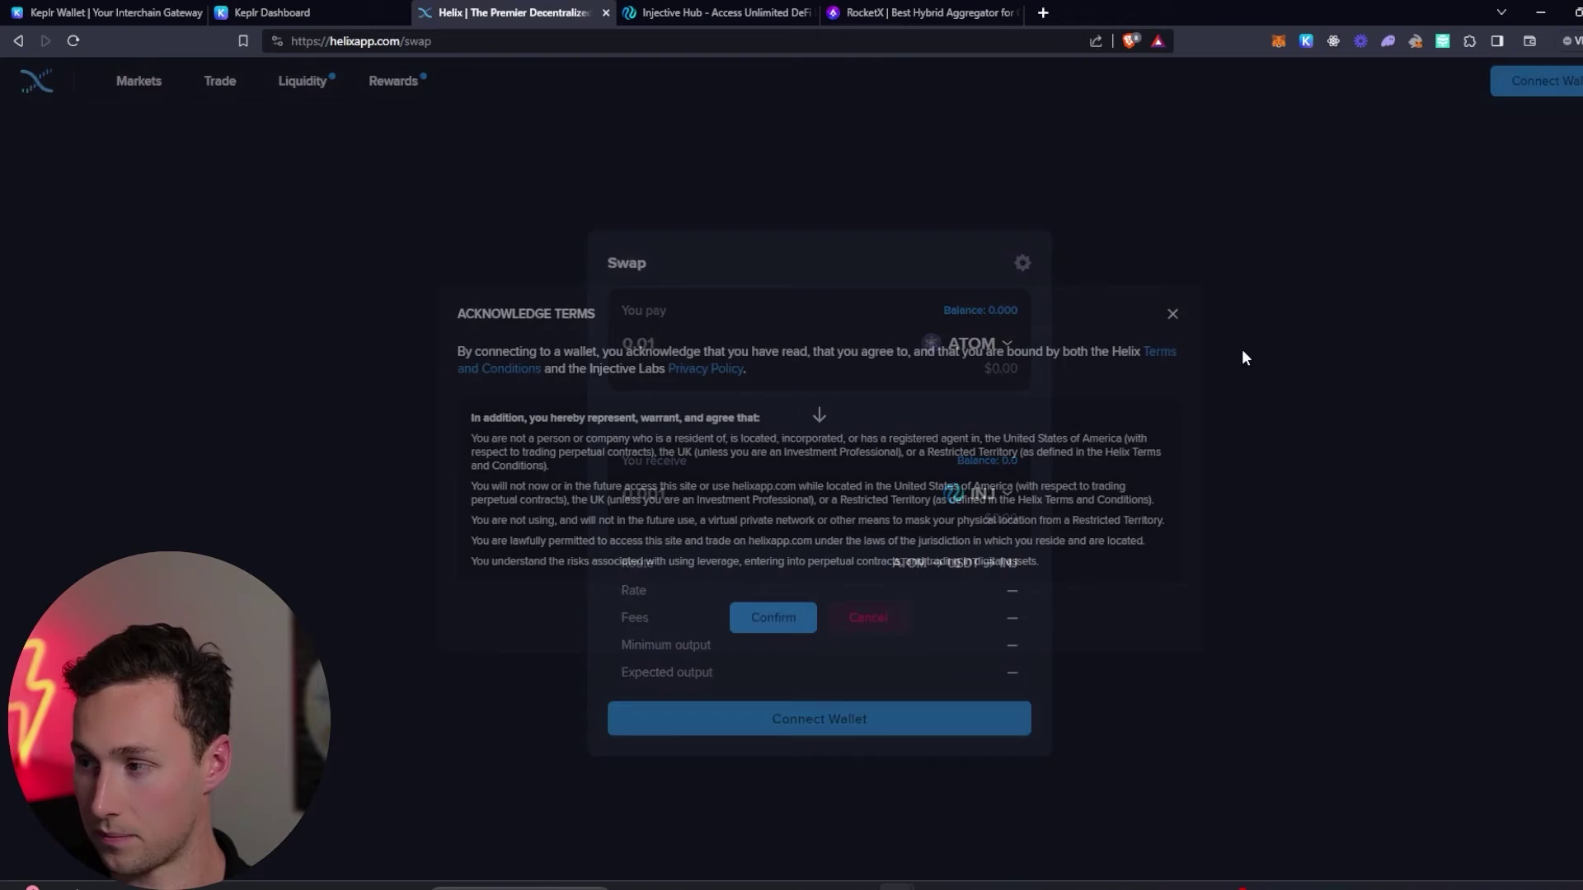
left_click(789, 624)
left_click(834, 315)
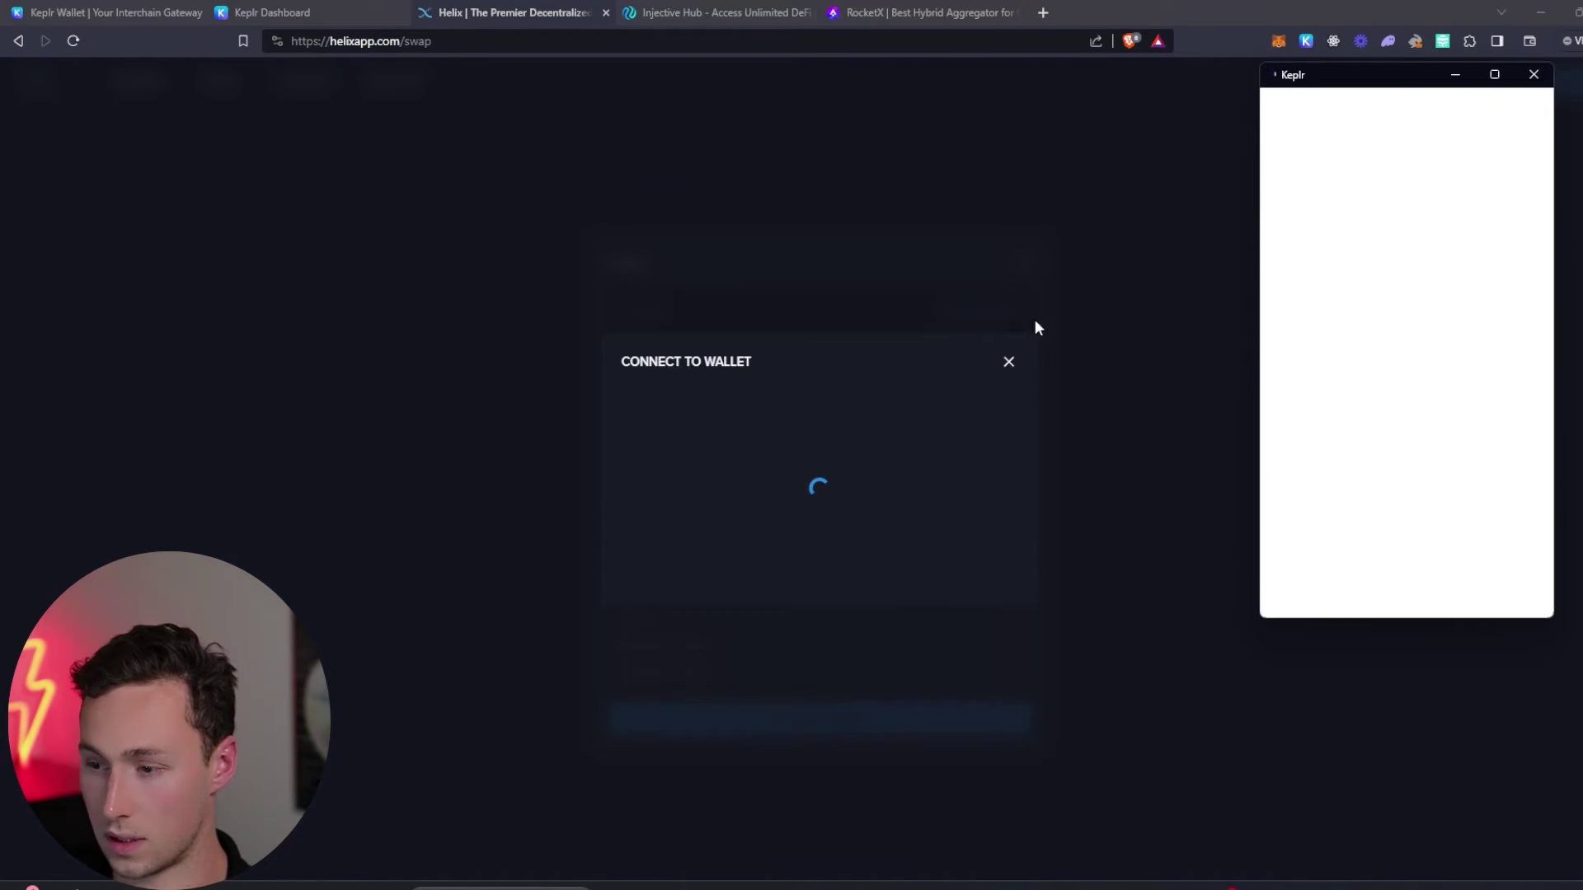
left_click(1414, 582)
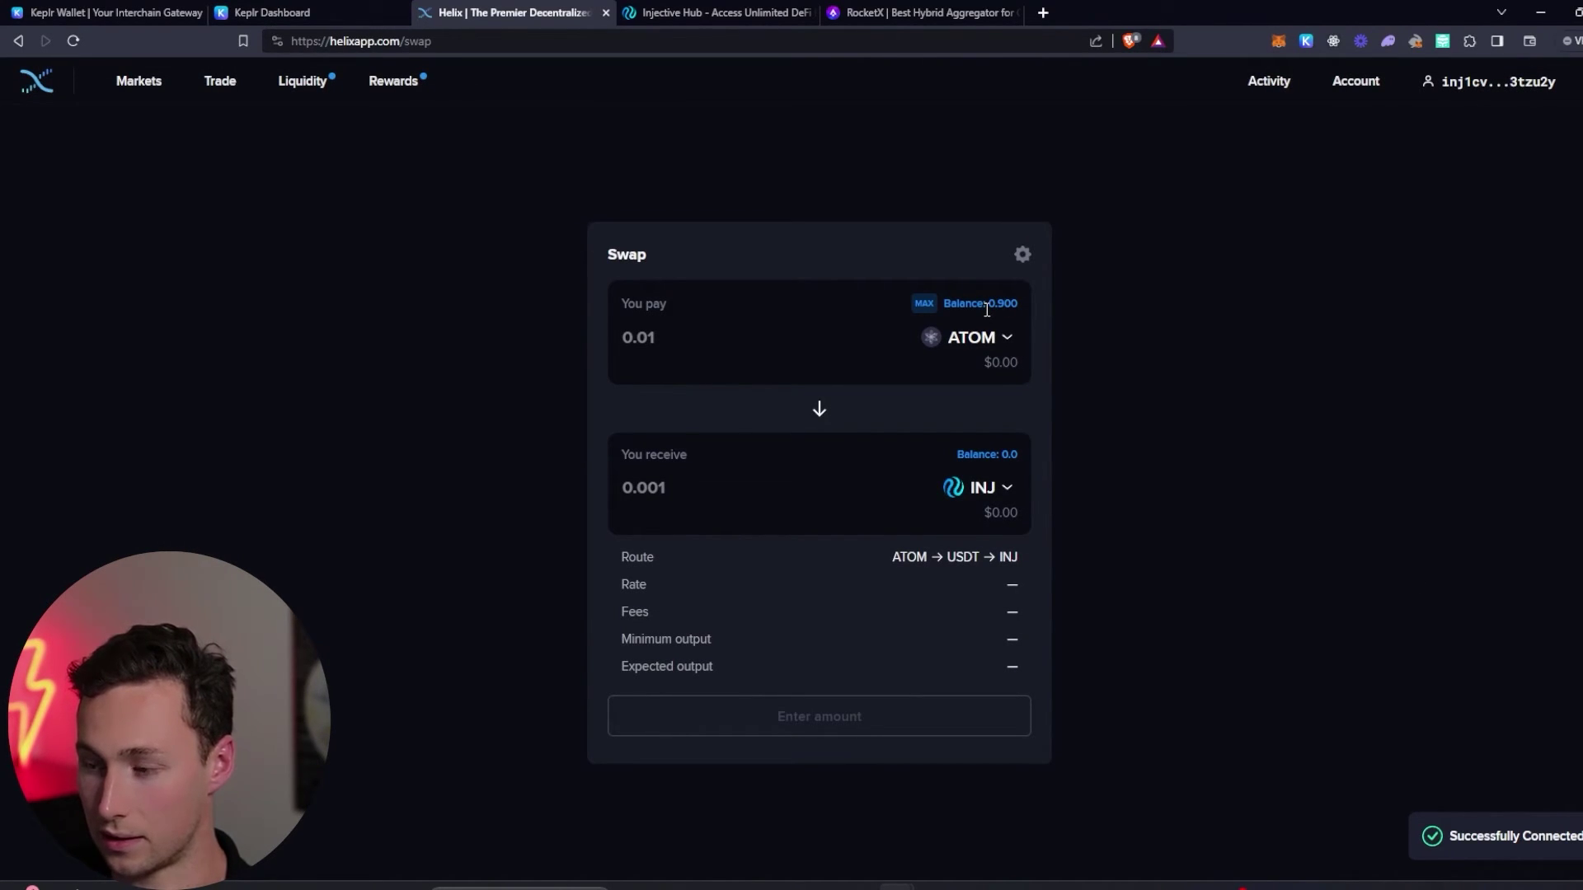
Step: Swap the full 0.900 ATOM for 0.348 INJ, approving in Keplr, then reverse the pair
left_click(925, 304)
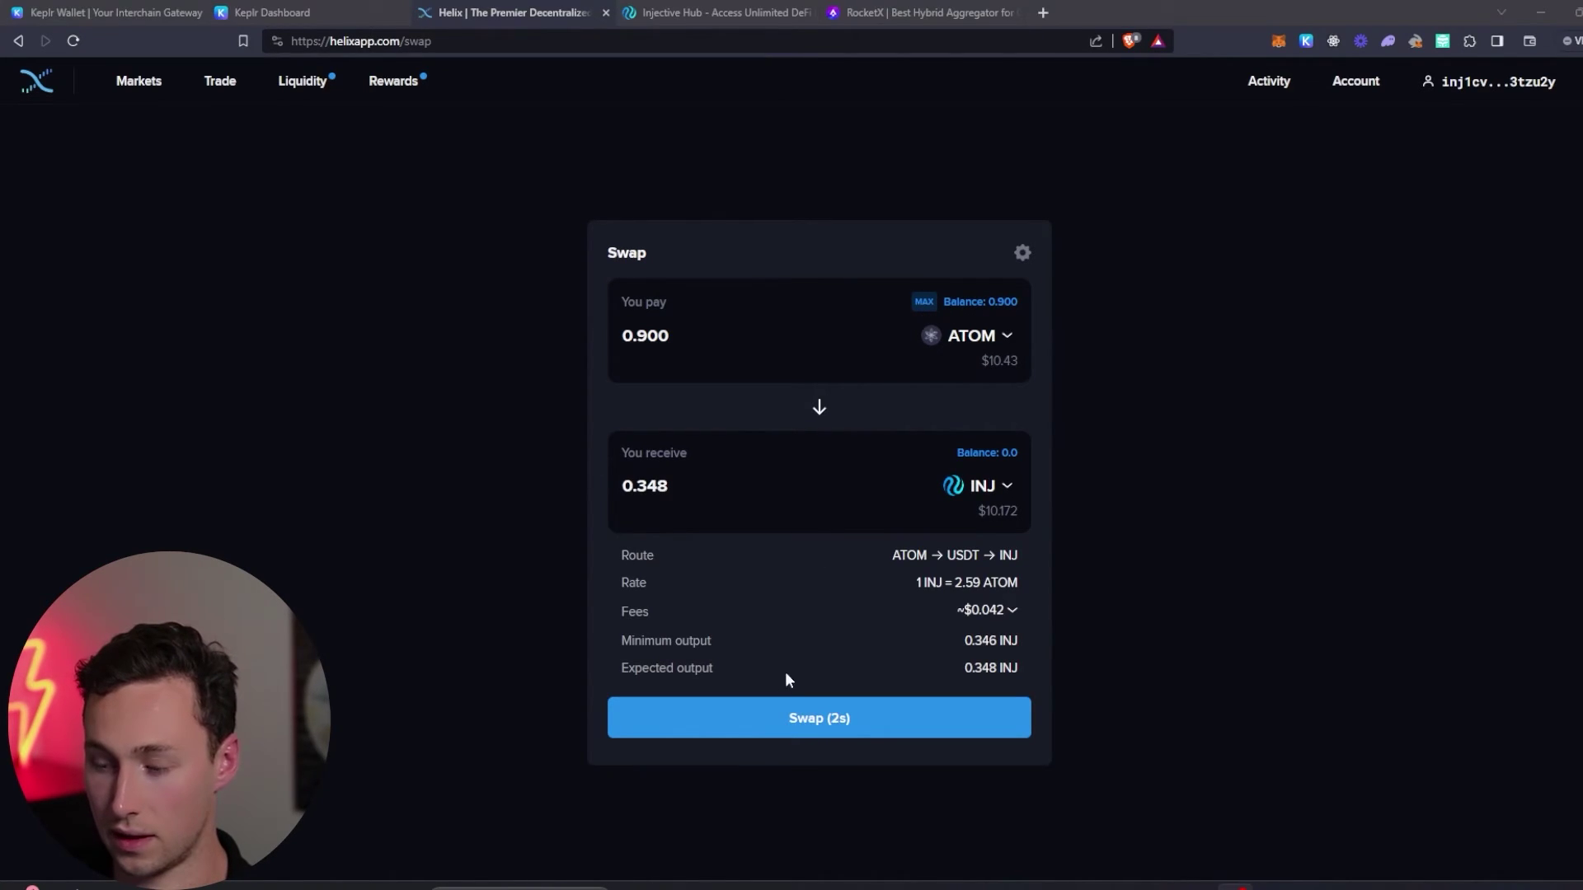
left_click(783, 718)
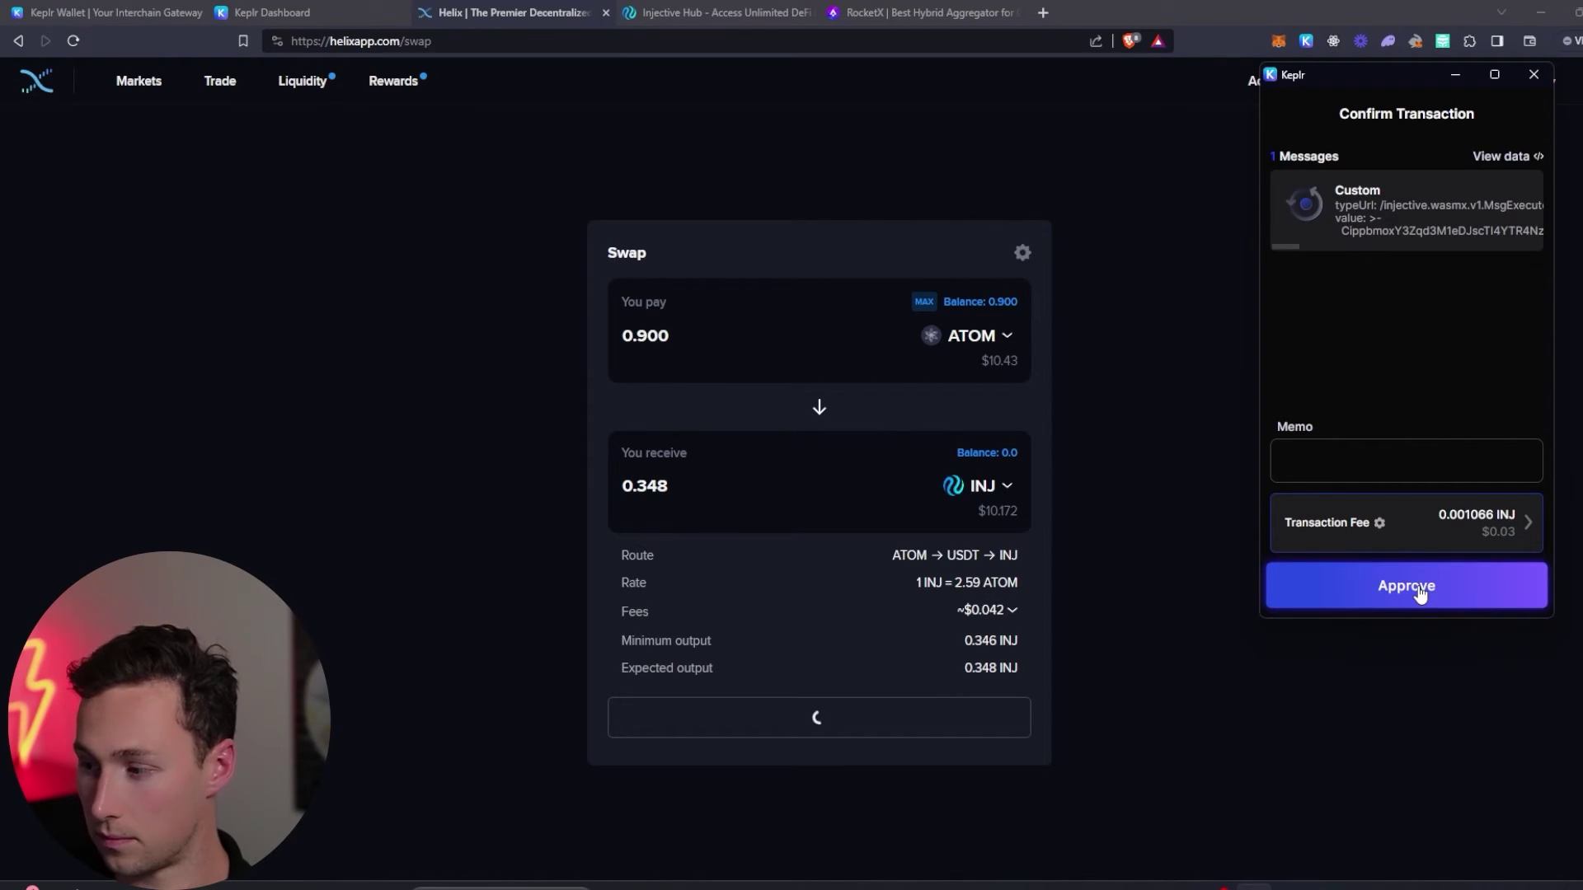
left_click(1419, 592)
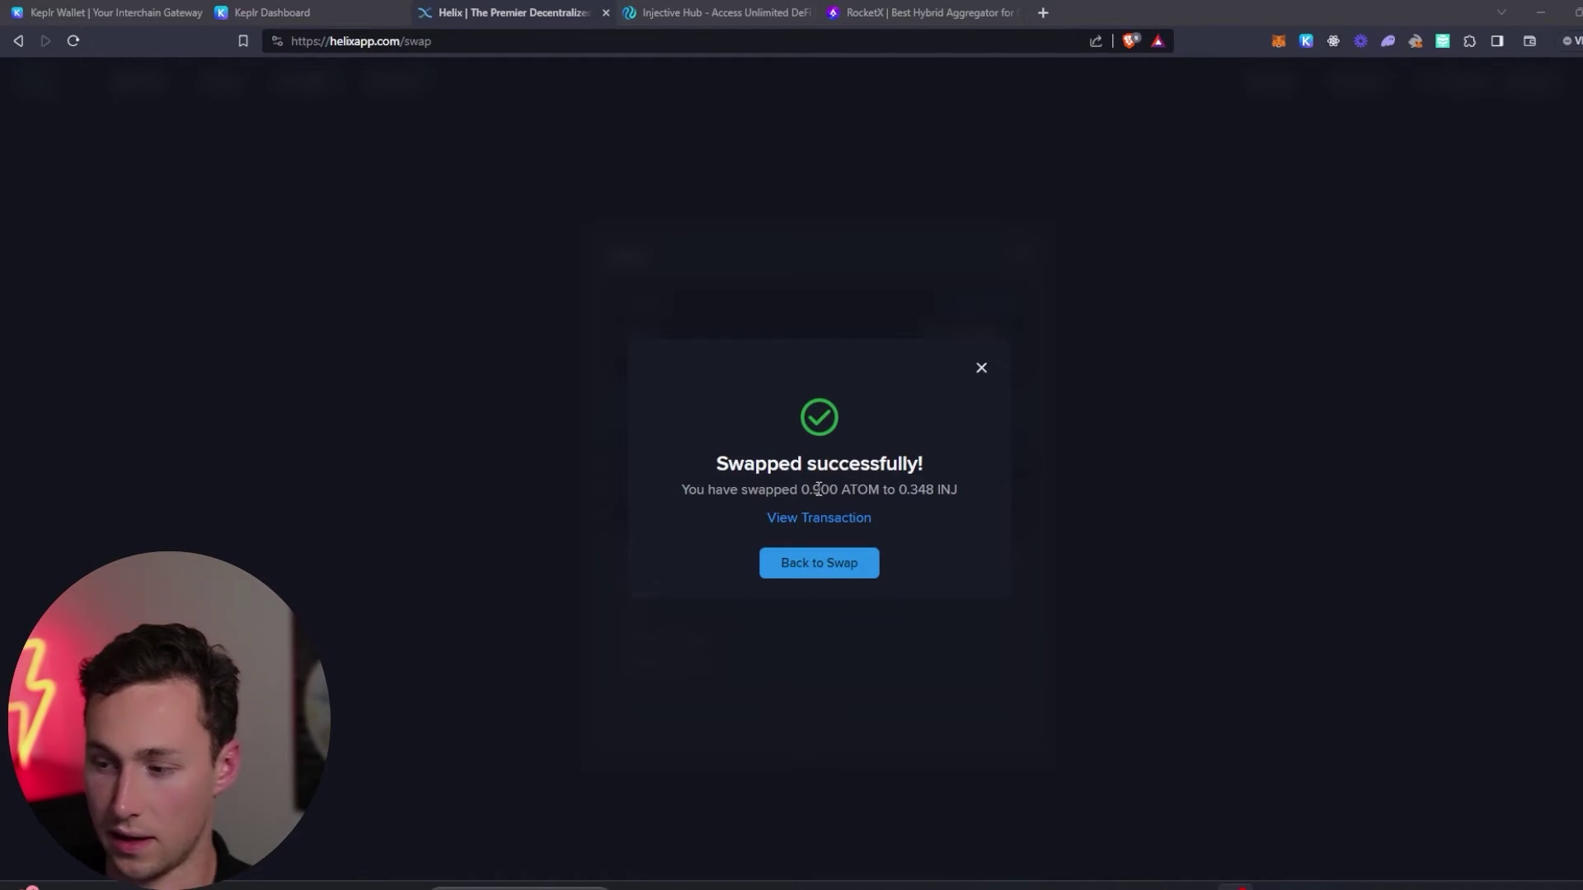
left_click(980, 368)
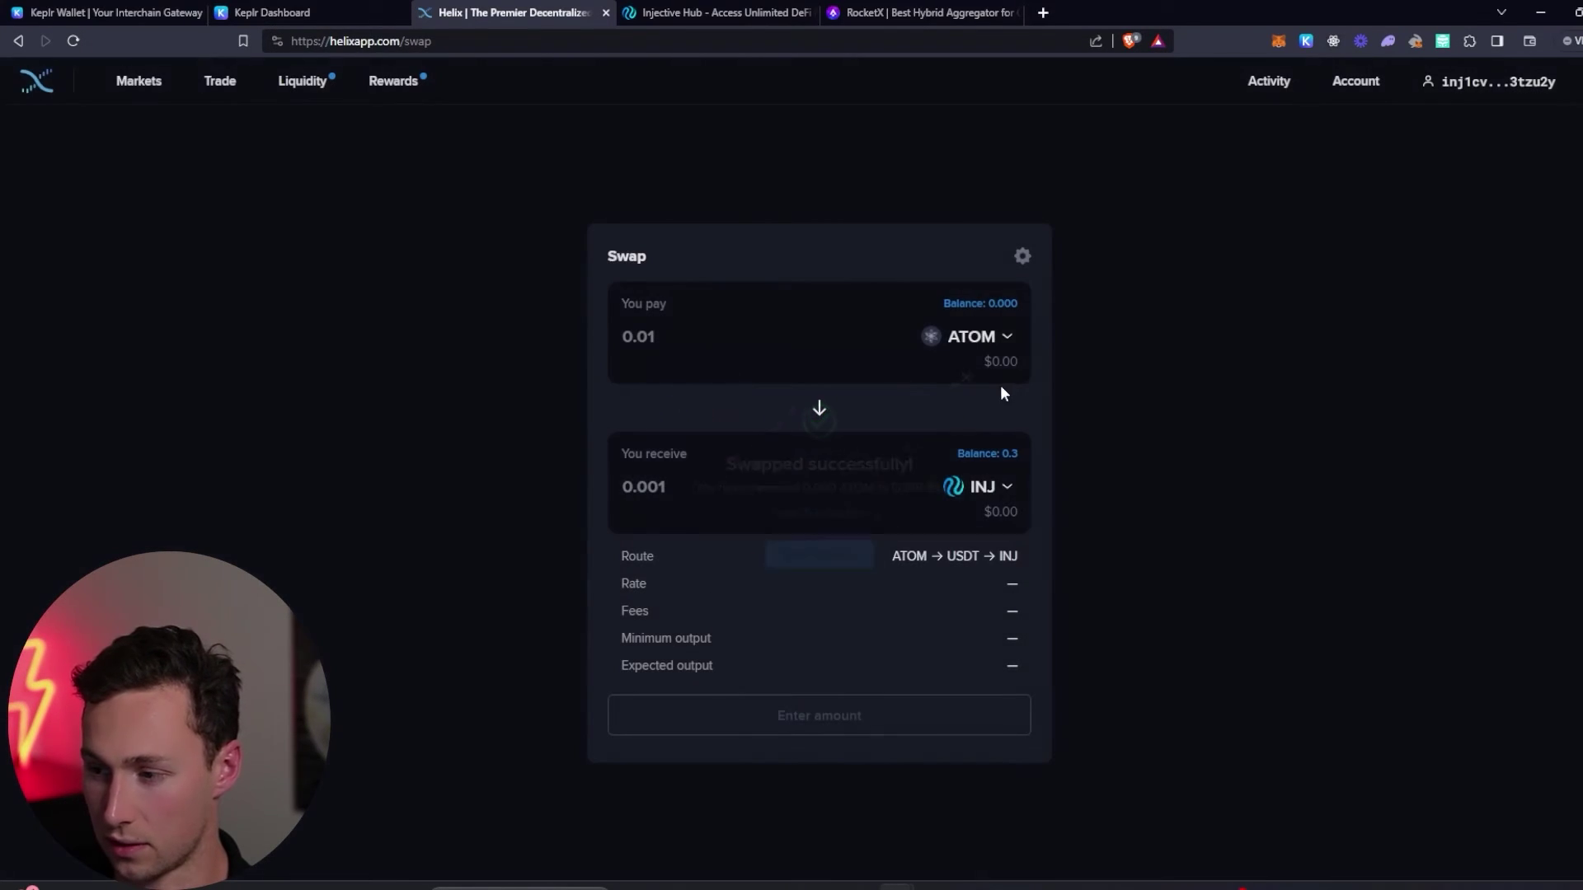
left_click(816, 412)
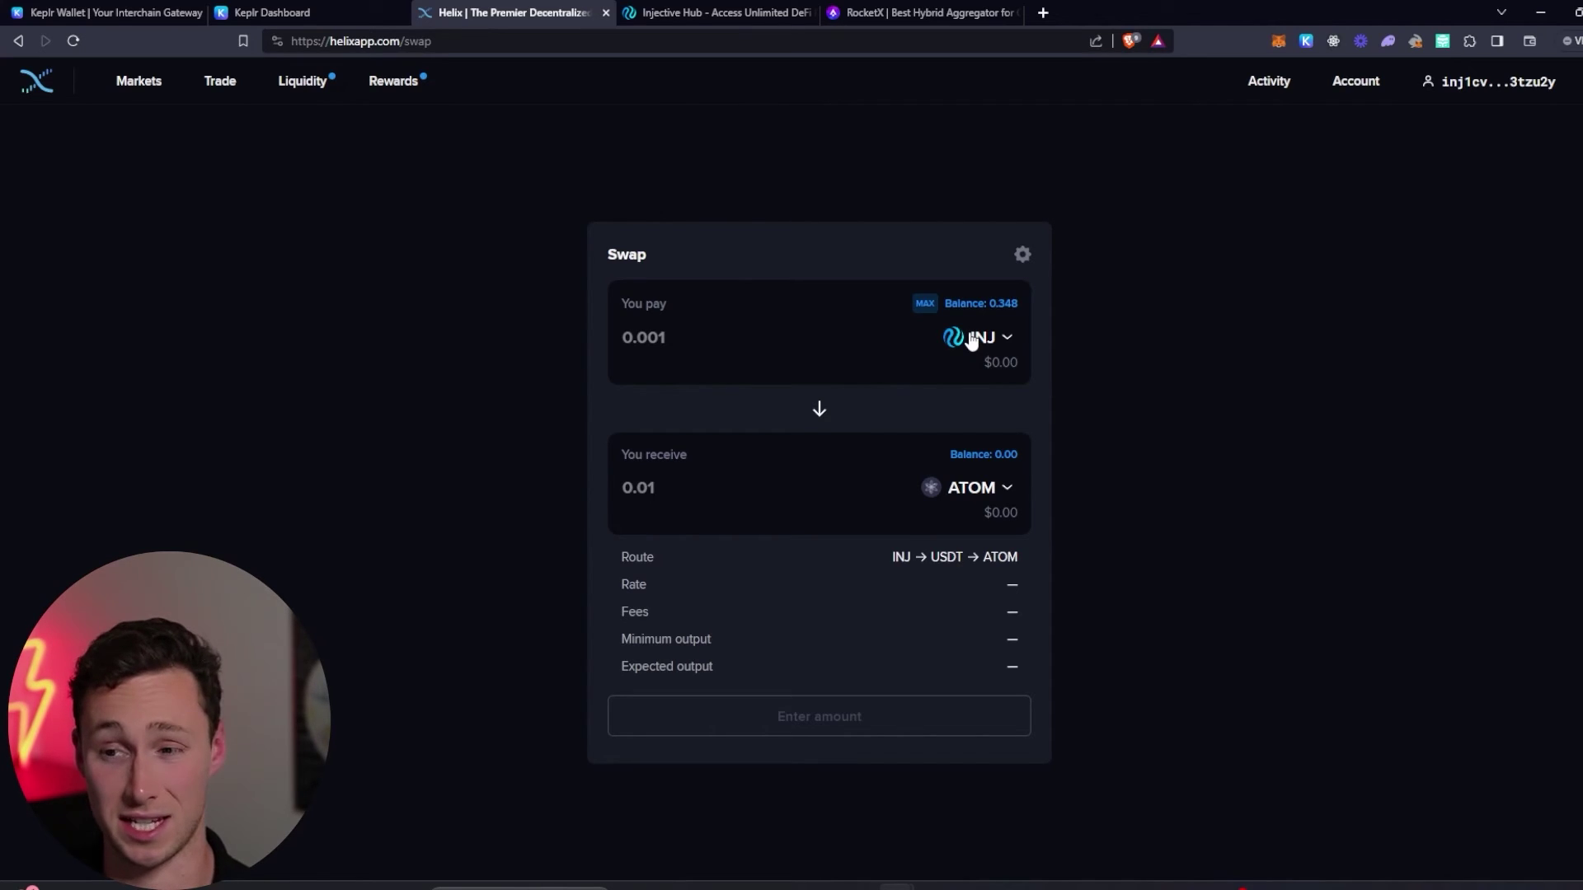
left_click(53, 12)
left_click(474, 8)
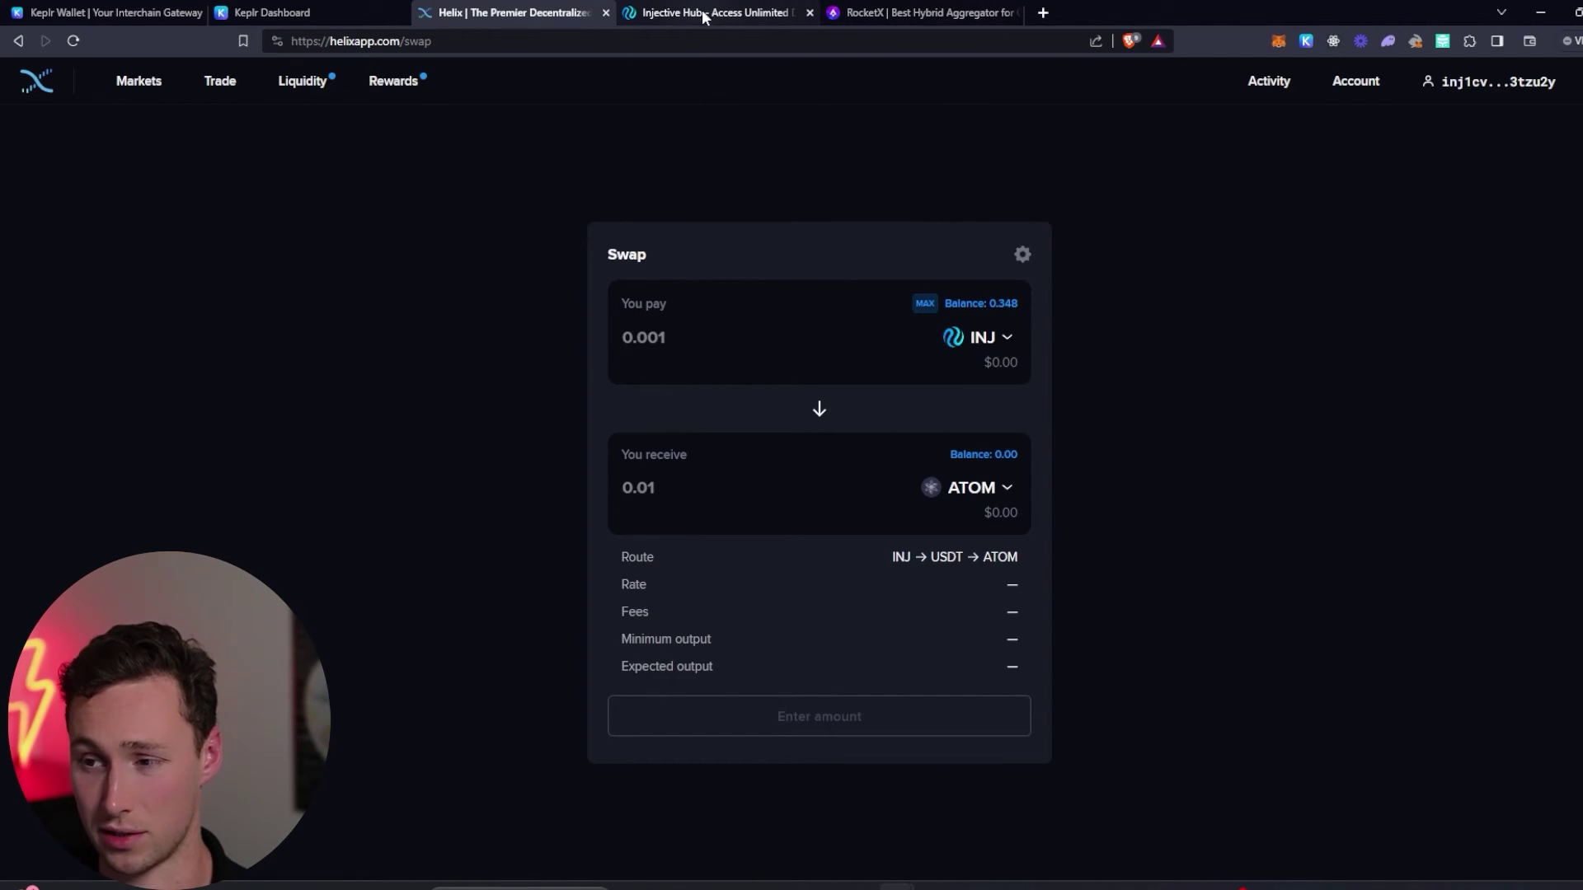
left_click(898, 17)
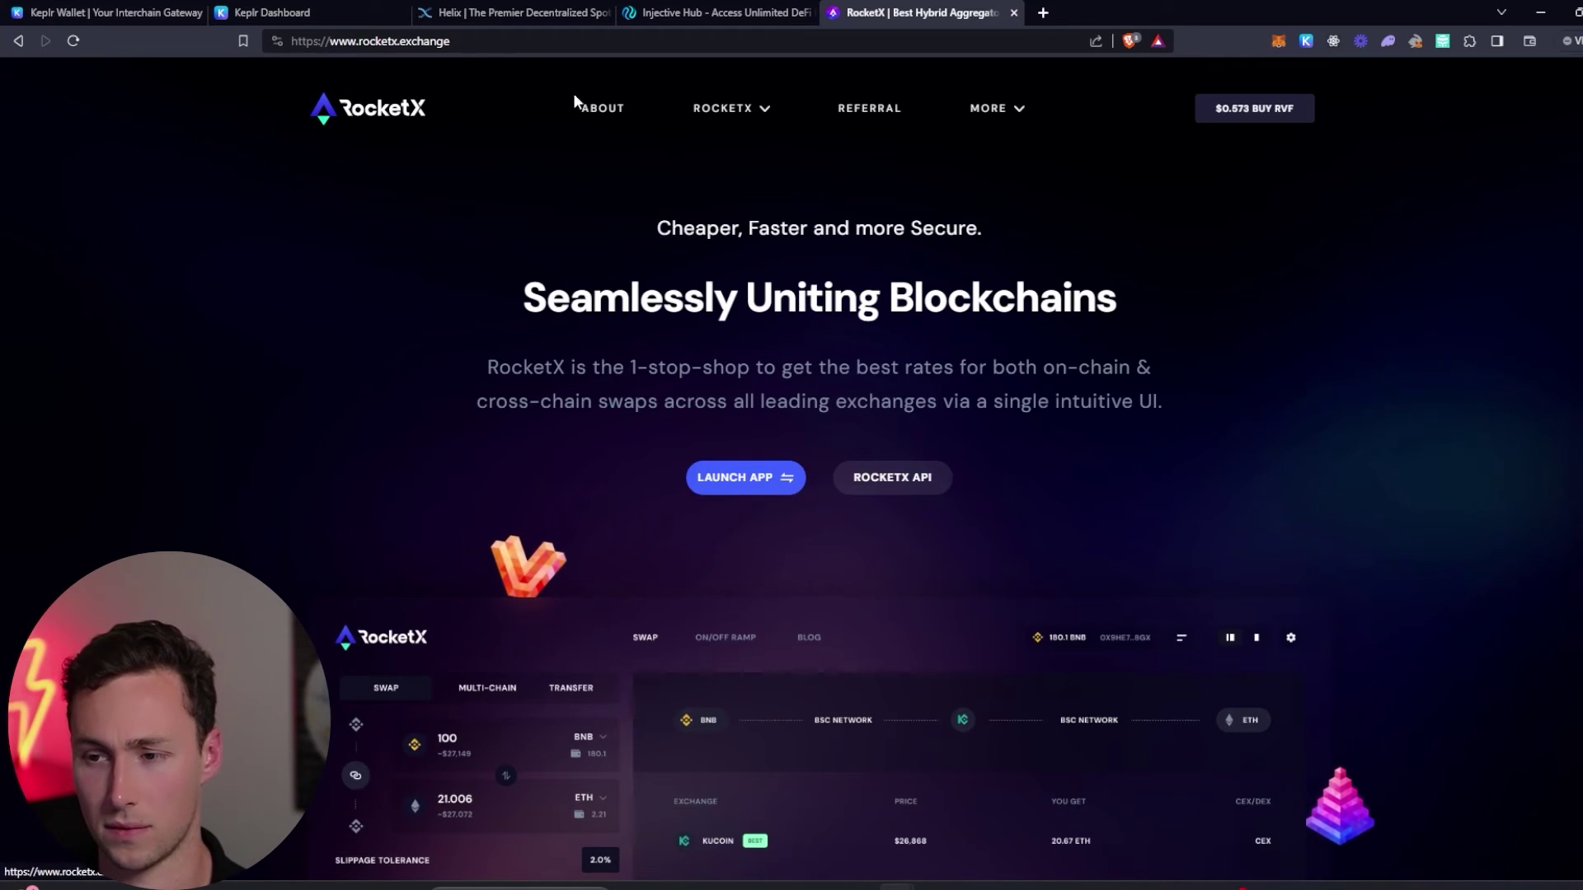
left_click(108, 12)
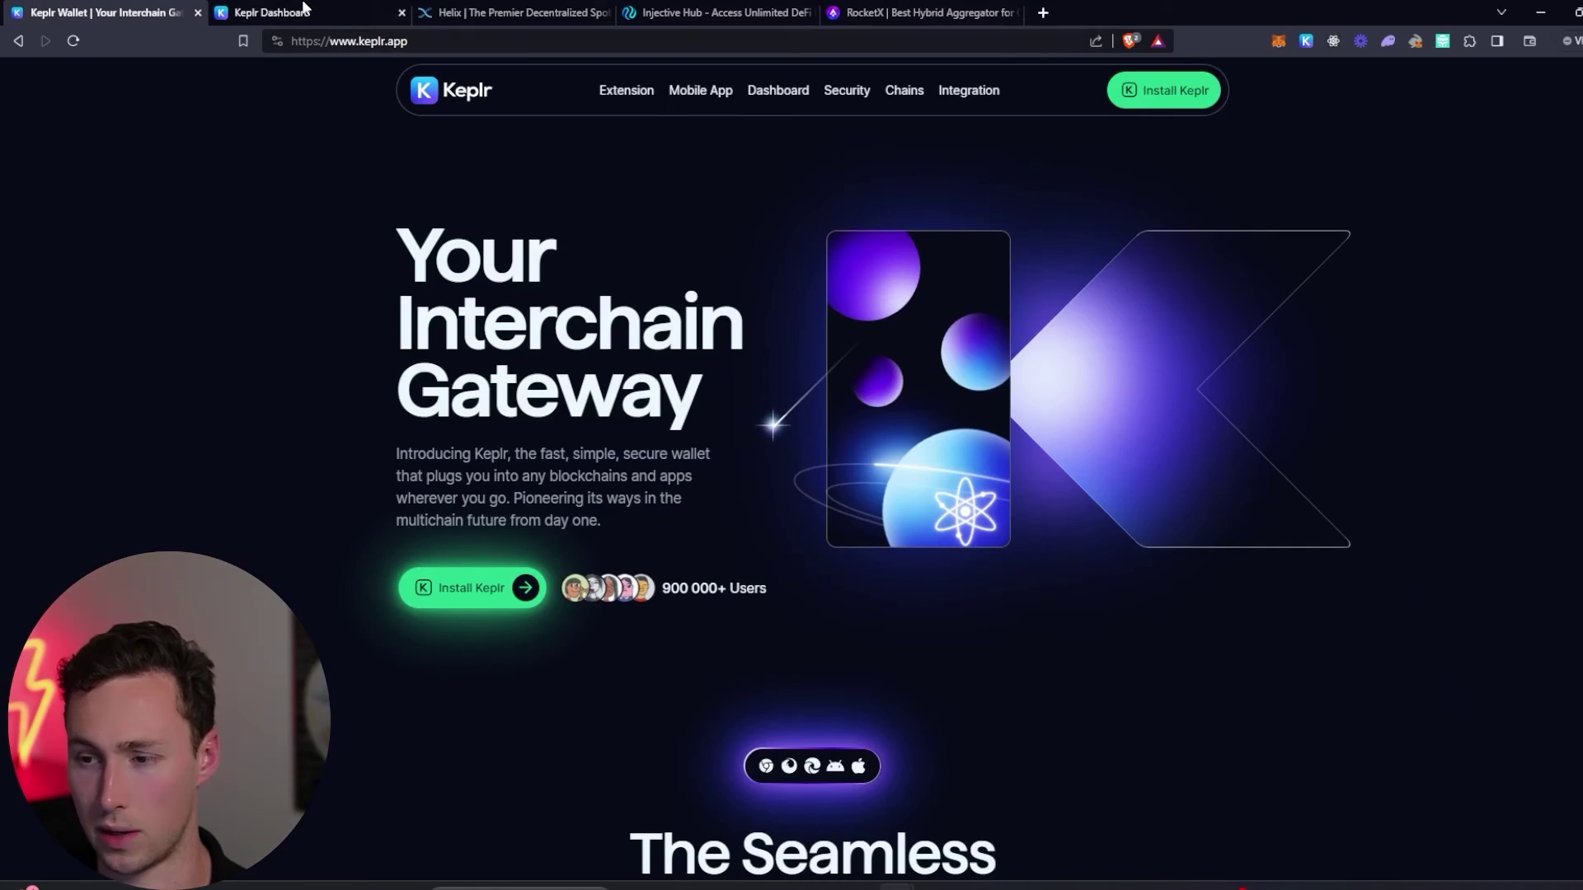
left_click(481, 12)
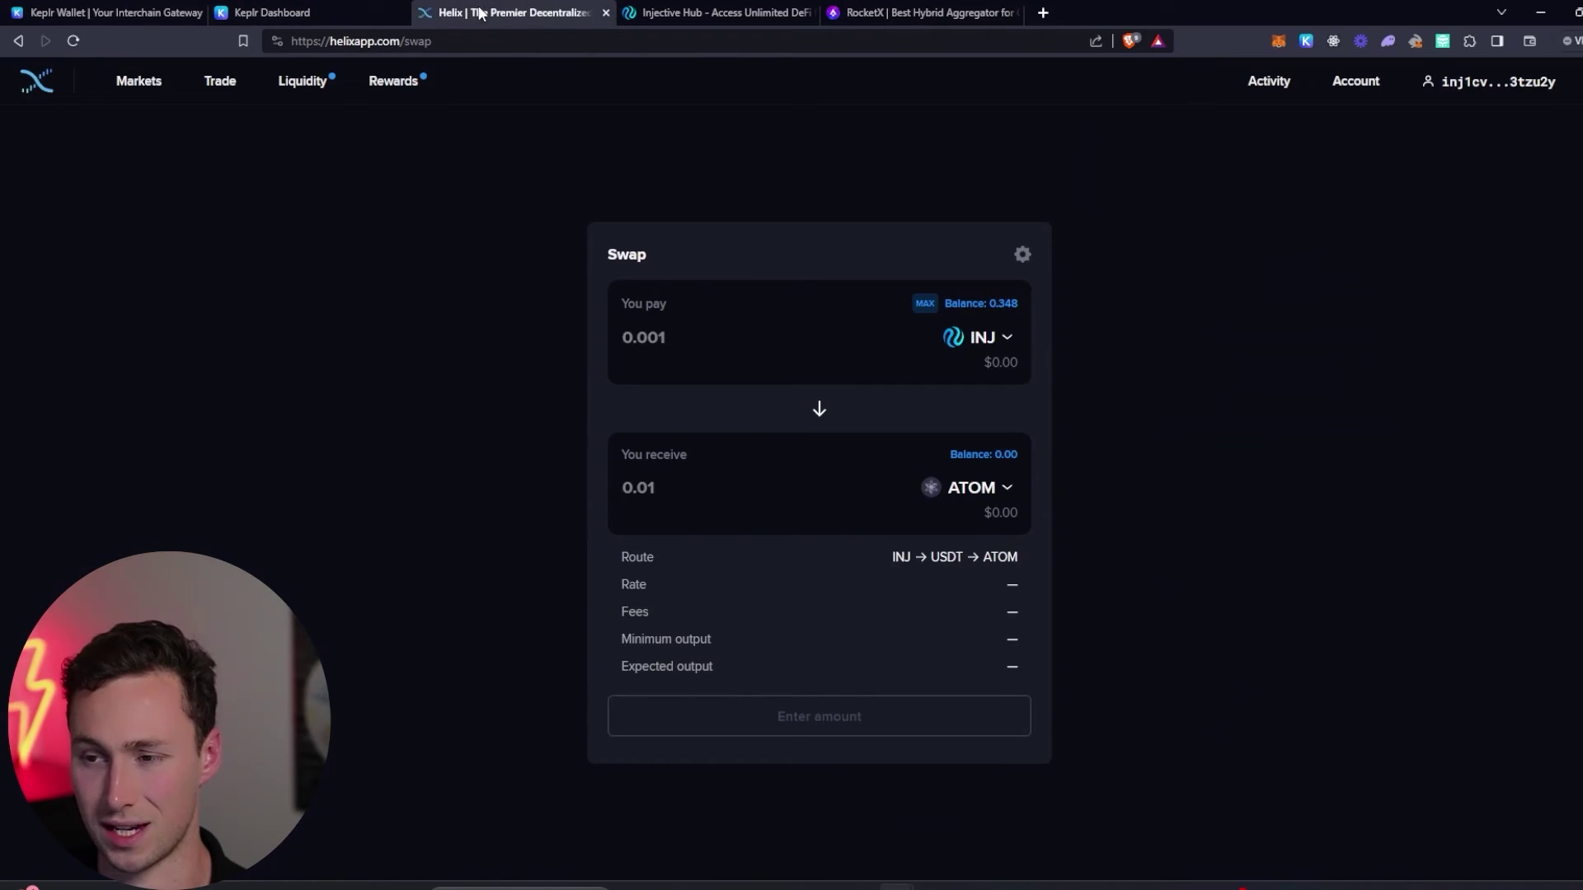
Step: Open the Injective Hub dashboard and go to its staking page
left_click(735, 10)
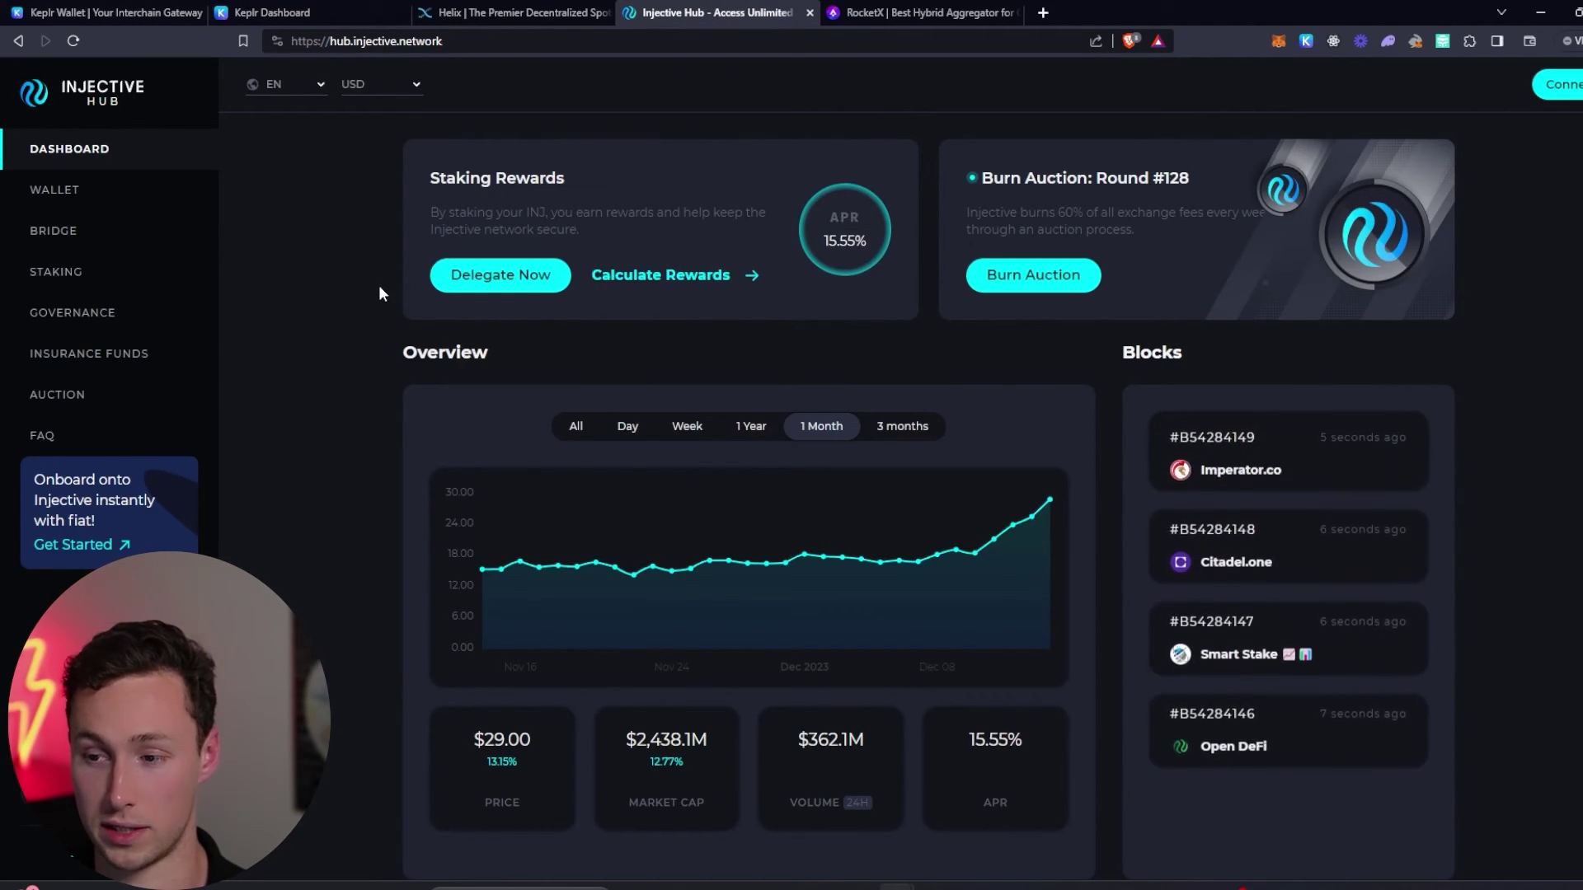
left_click(347, 41)
left_click(413, 41)
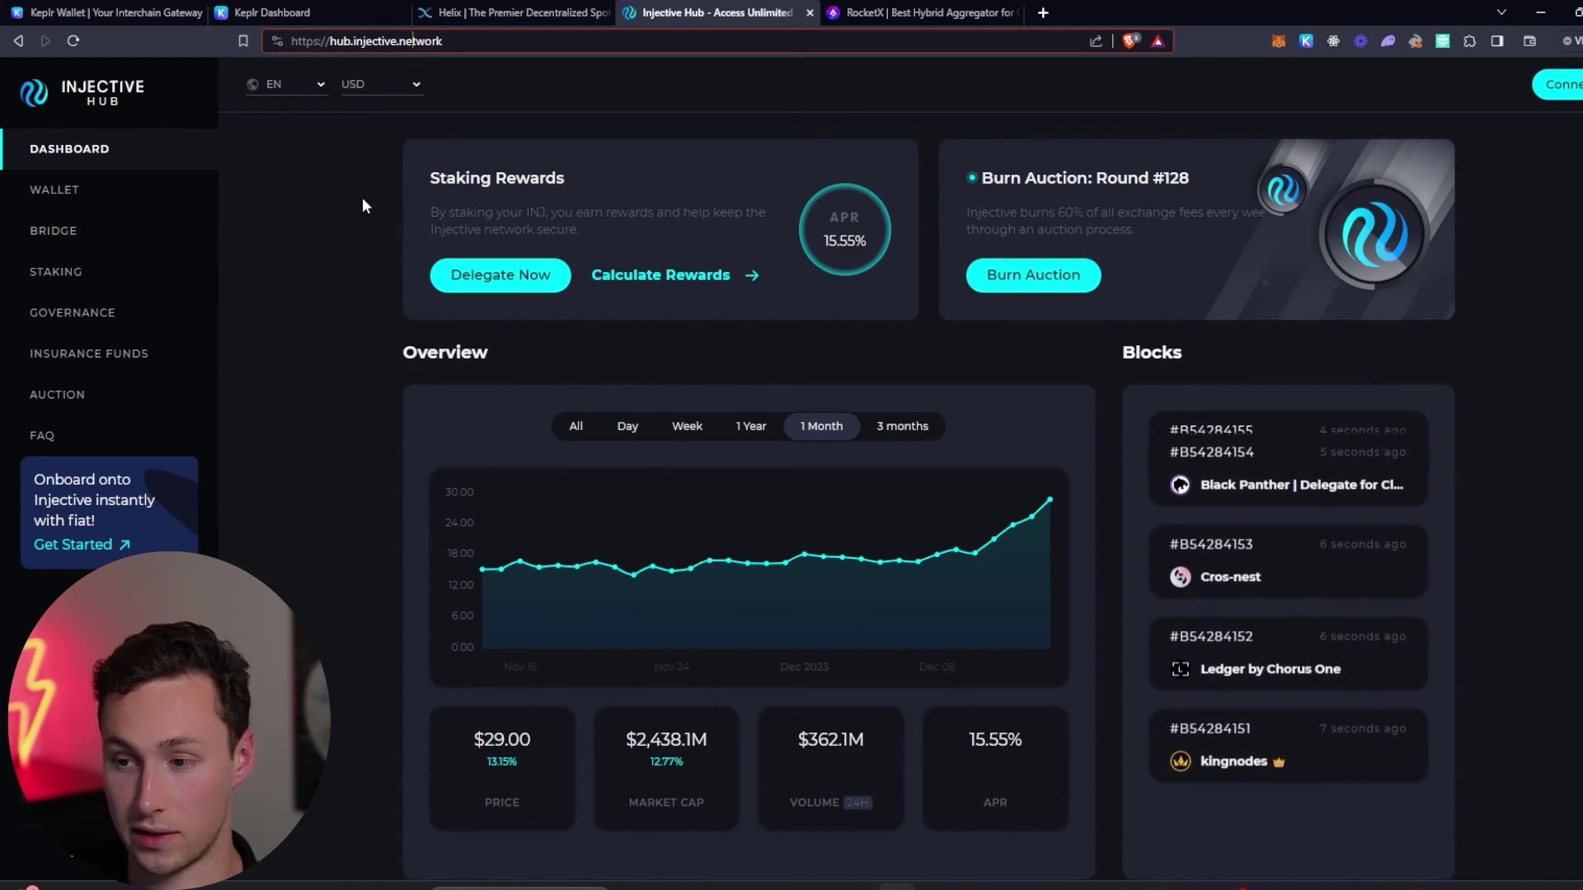
left_click(384, 220)
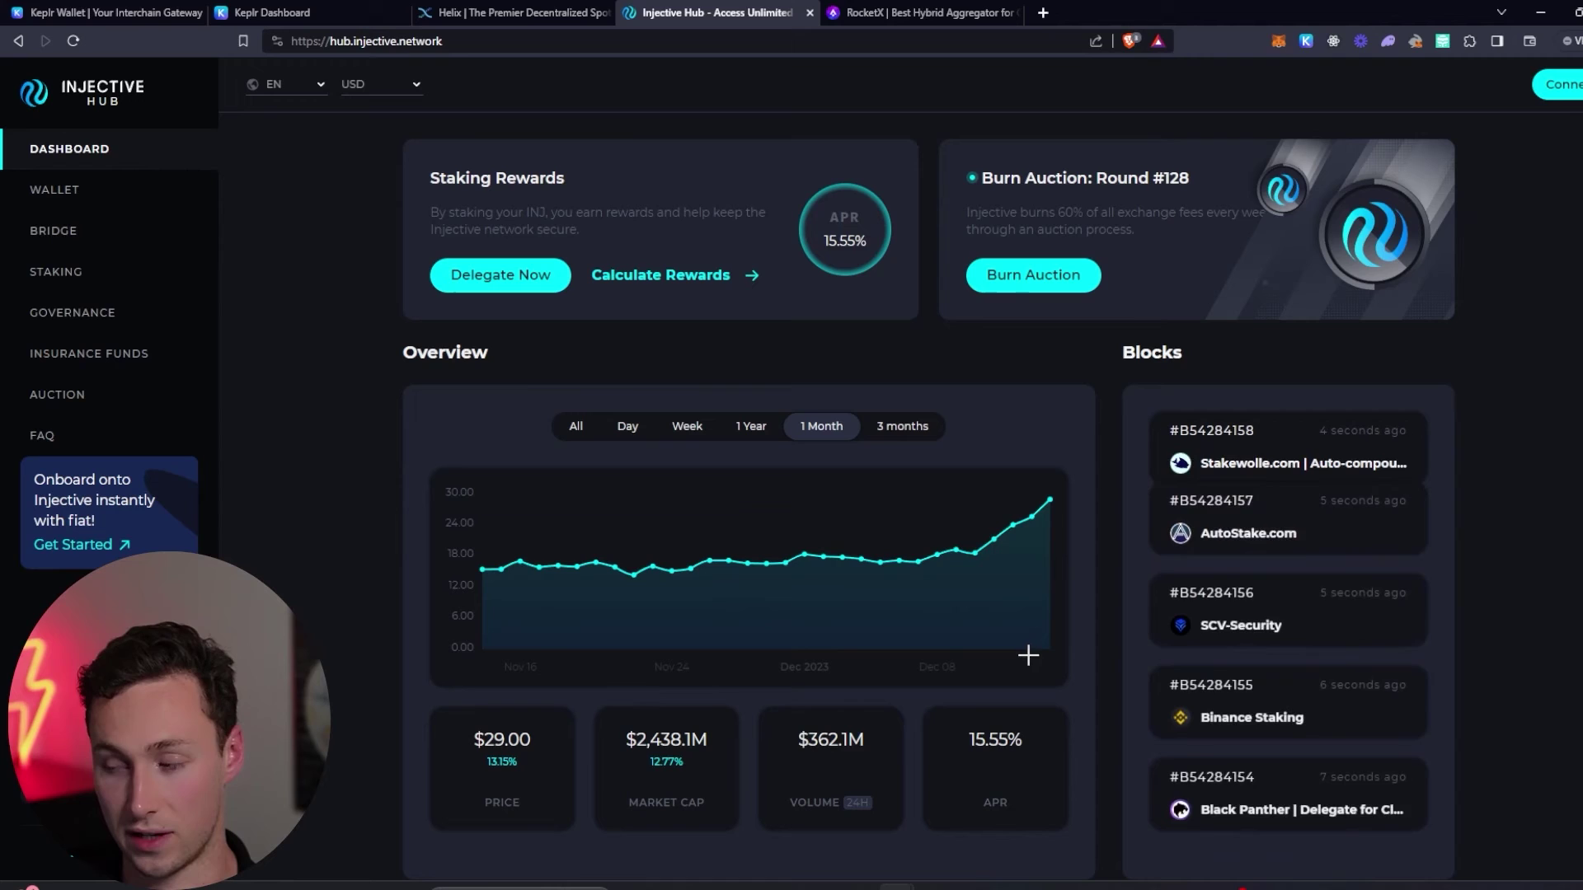
left_click(523, 283)
Step: Connect the Keplr wallet to Injective Hub, accepting the terms of service
left_click(946, 306)
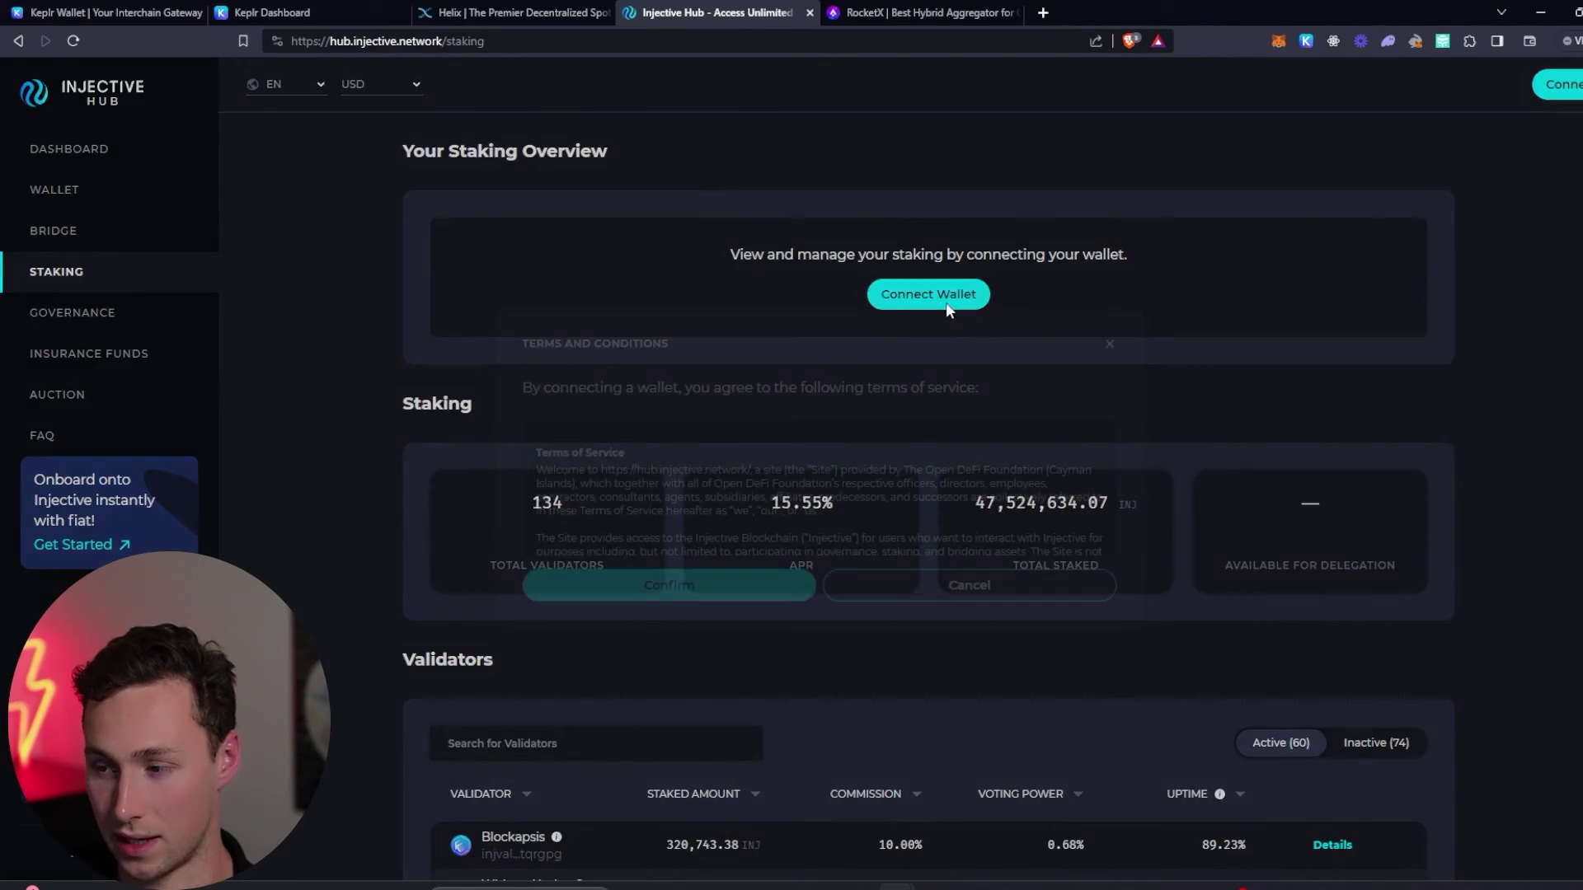
left_click(757, 601)
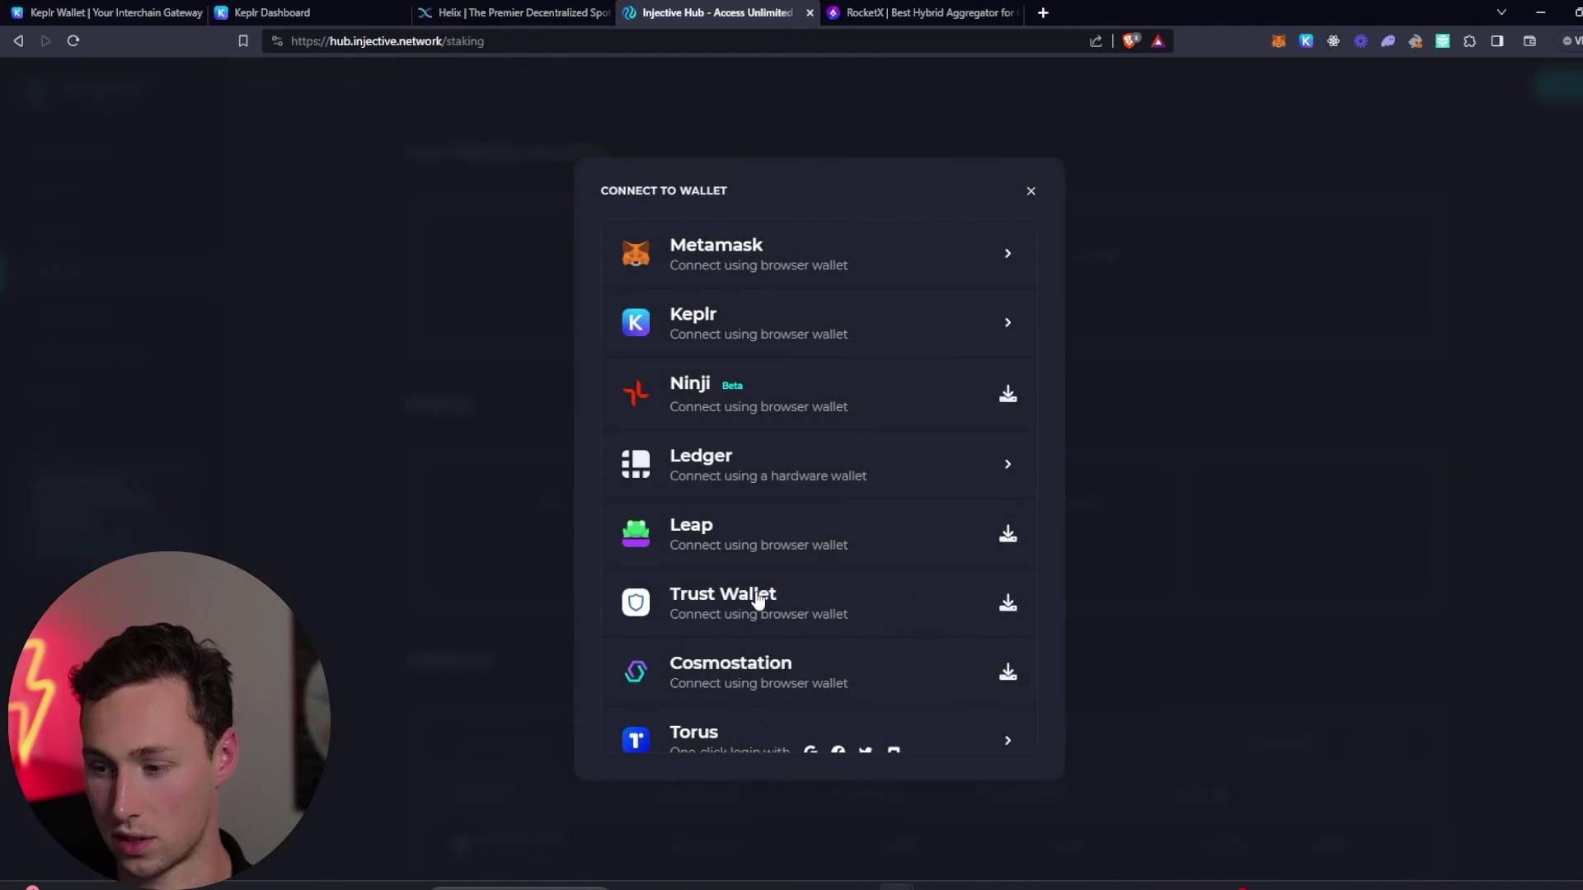
left_click(867, 323)
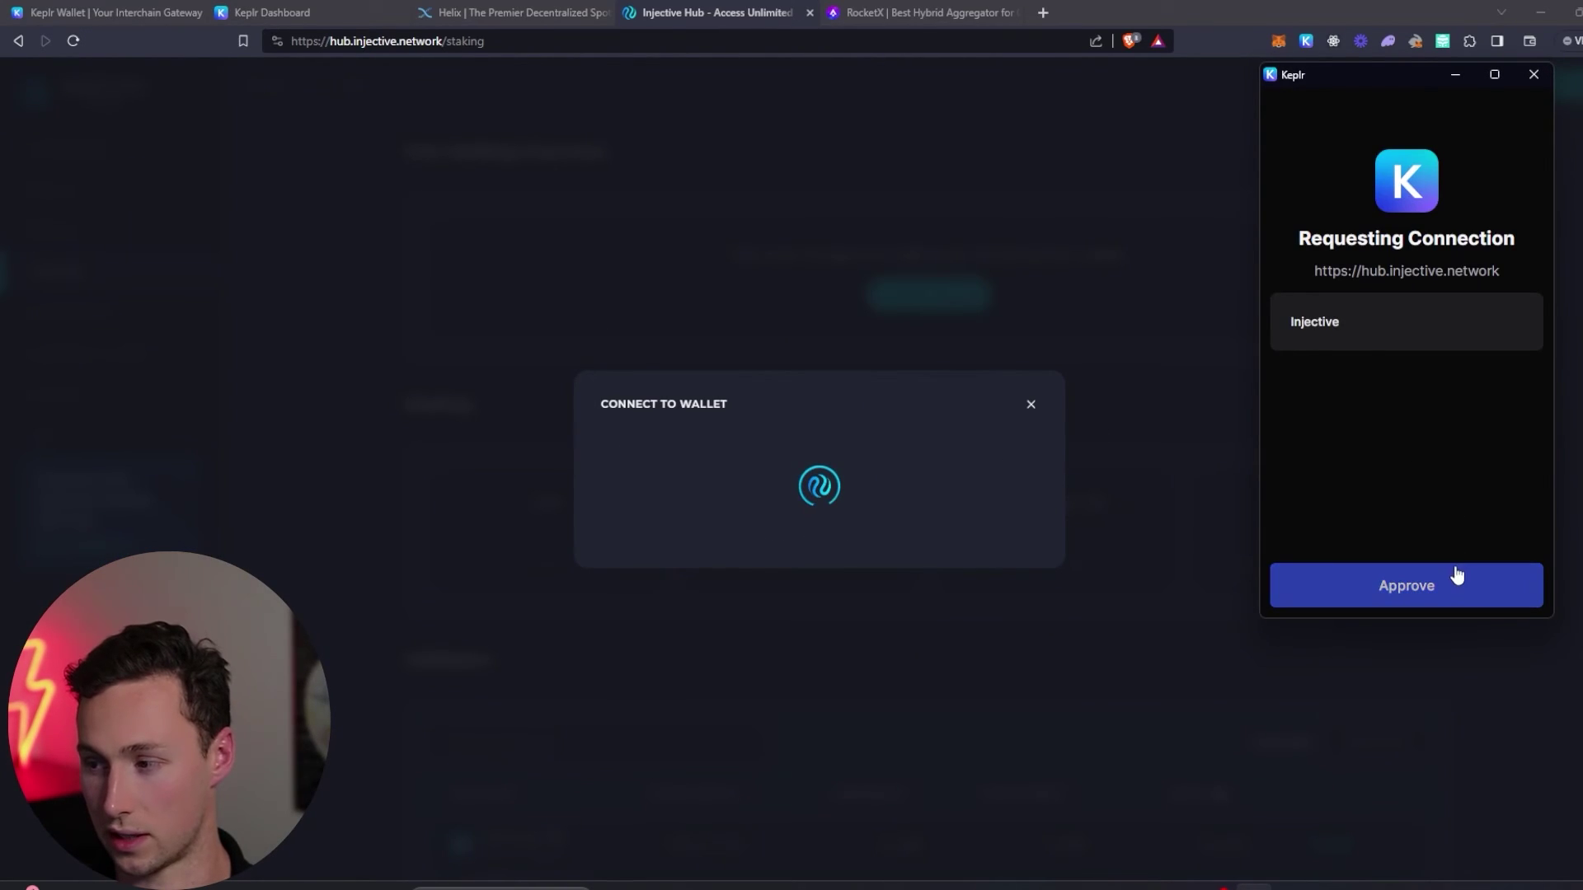
left_click(1456, 575)
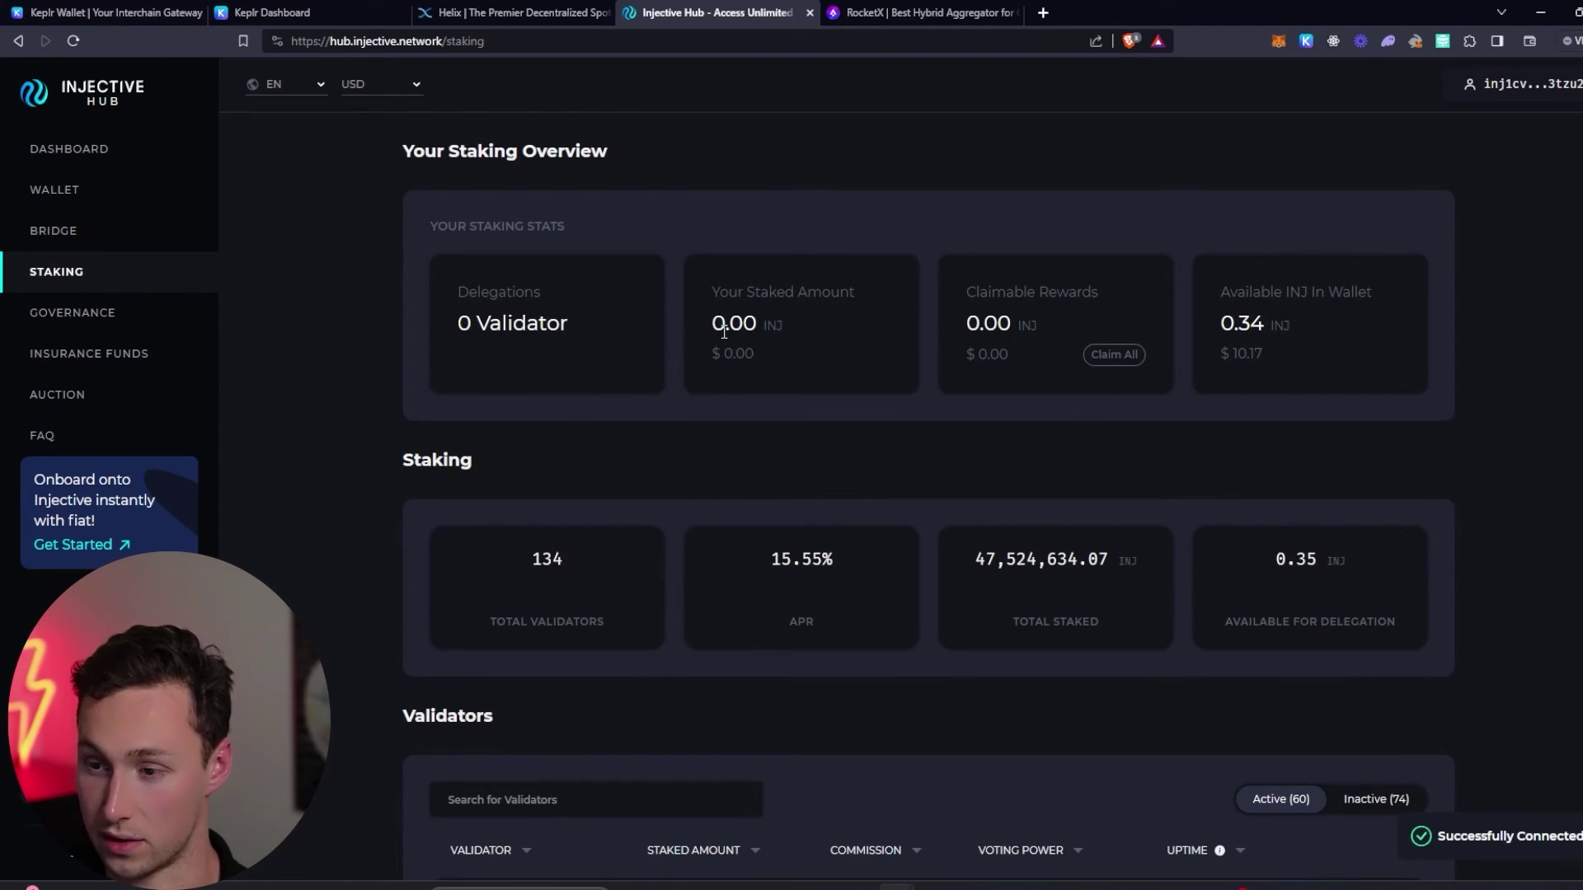
Step: Find Stakecito (5.00% commission) in the validator list and open its Delegate Now form
scroll(724, 332, "down", 4)
scroll(726, 345, "down", 1)
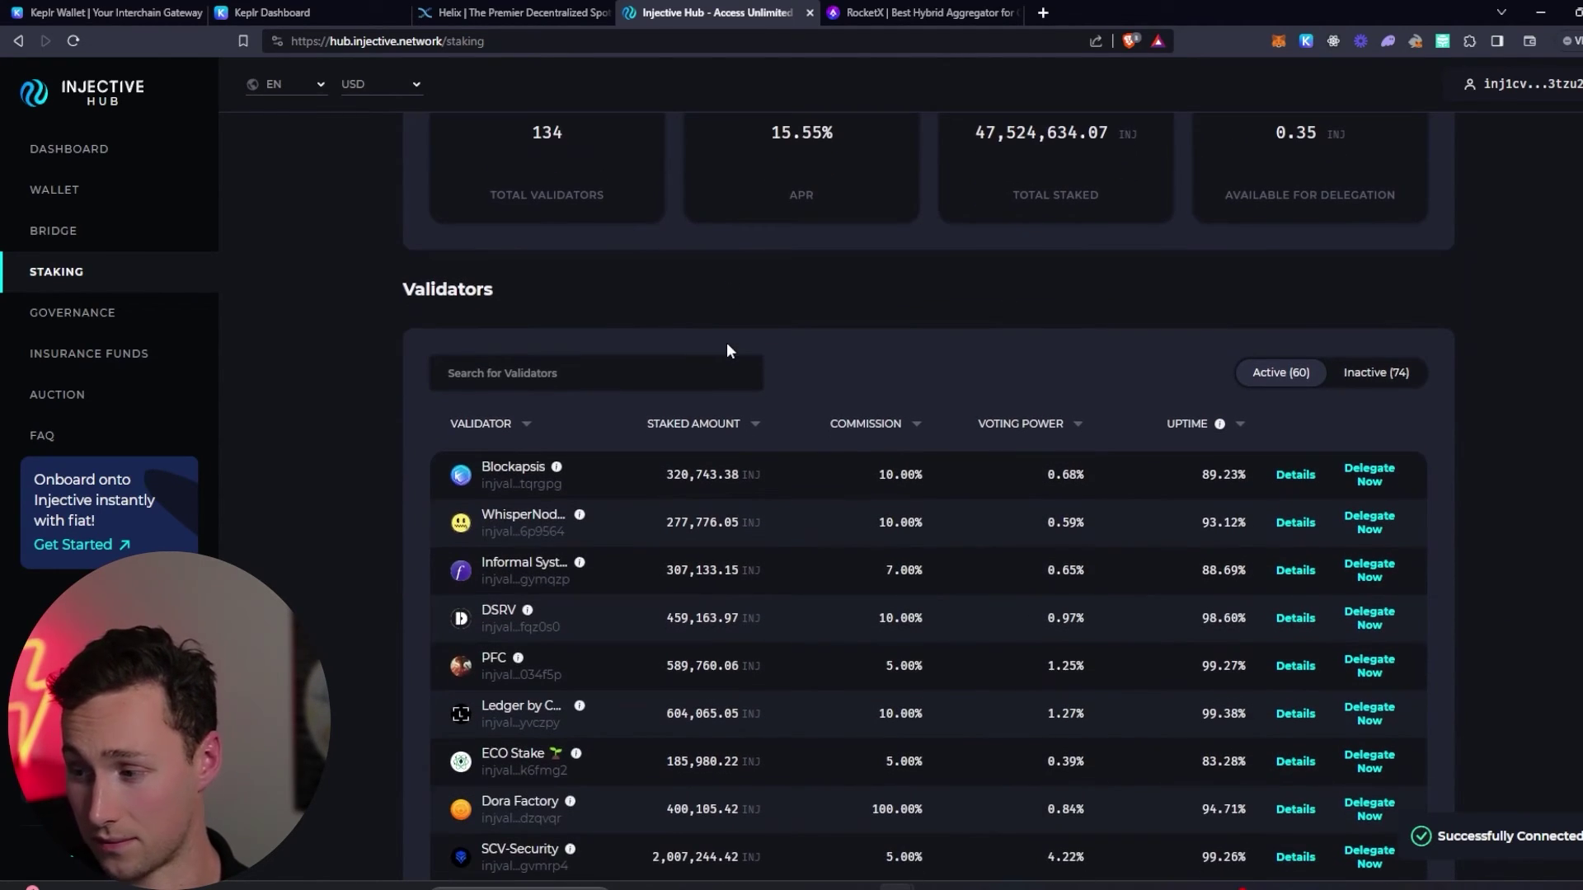
scroll(726, 345, "down", 1)
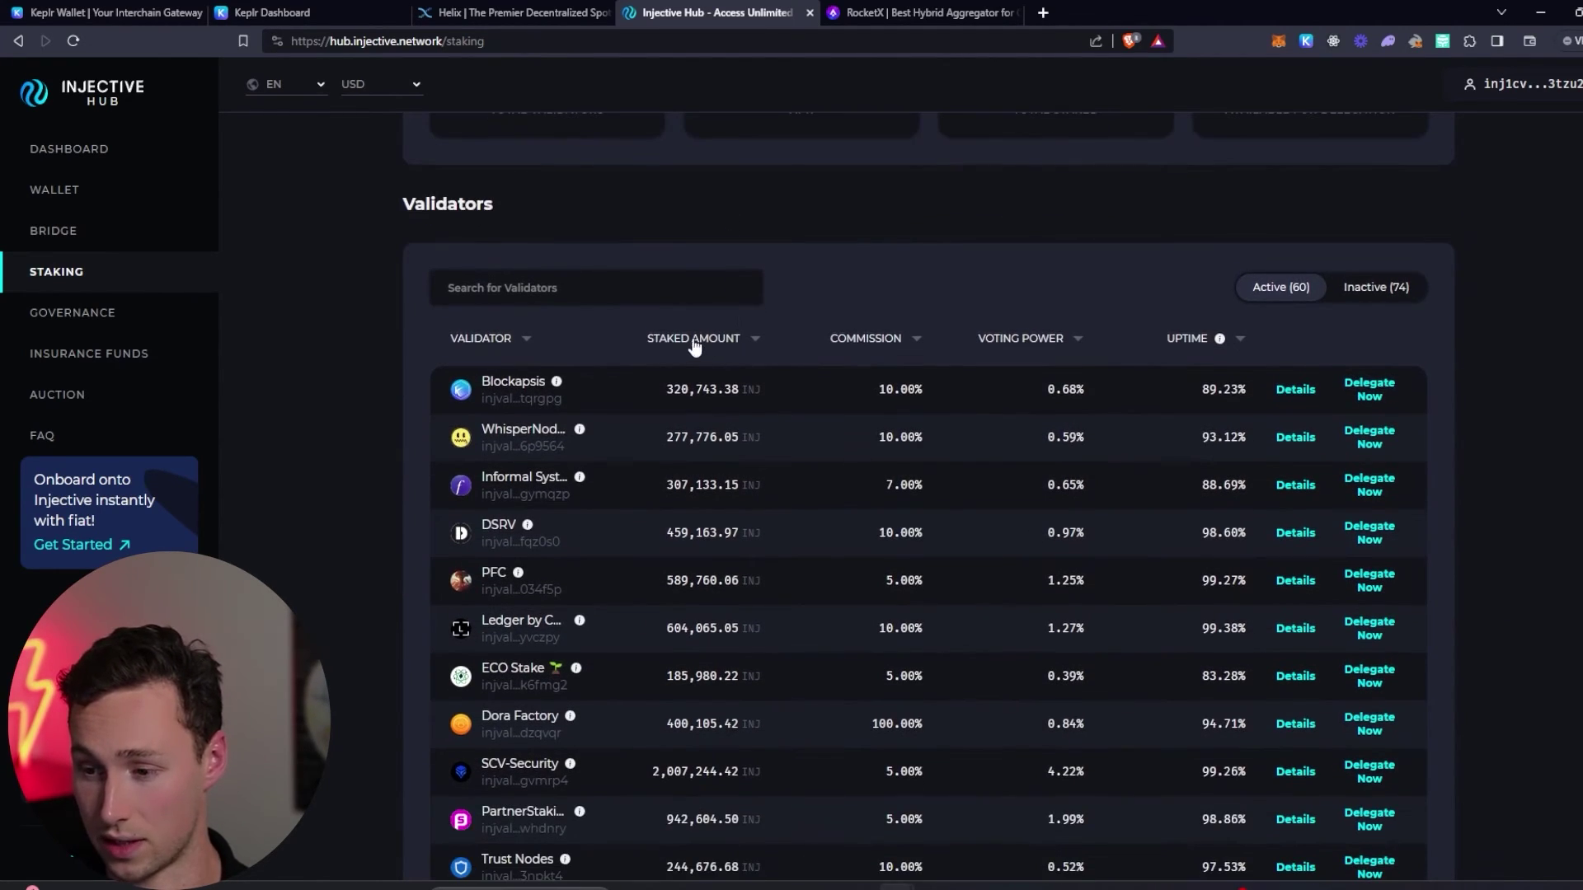
left_click(578, 297)
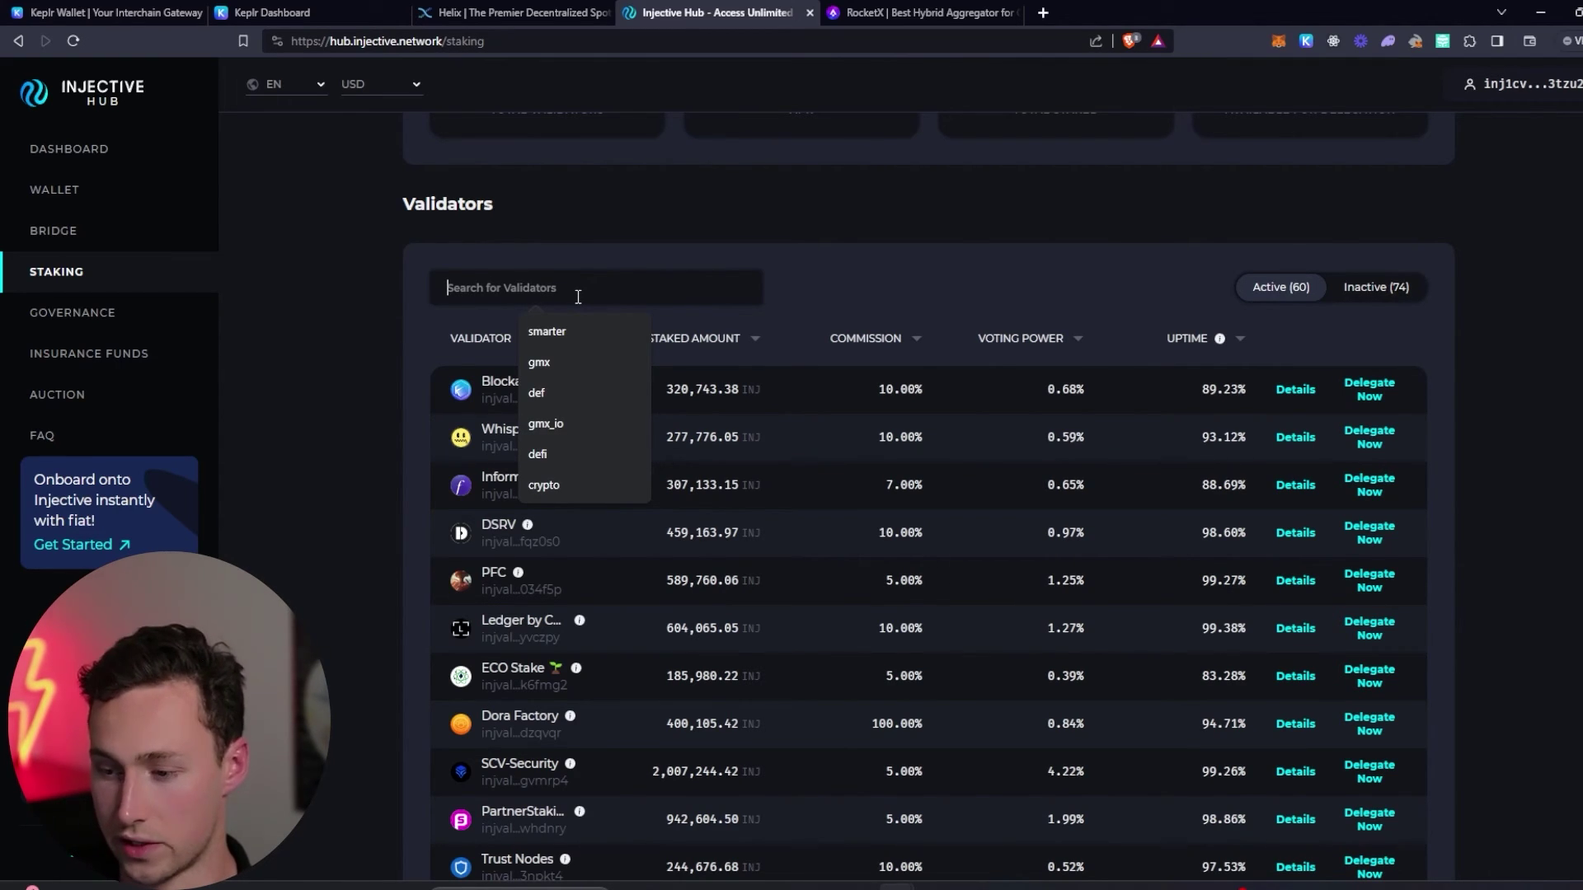
scroll(422, 447, "down", 3)
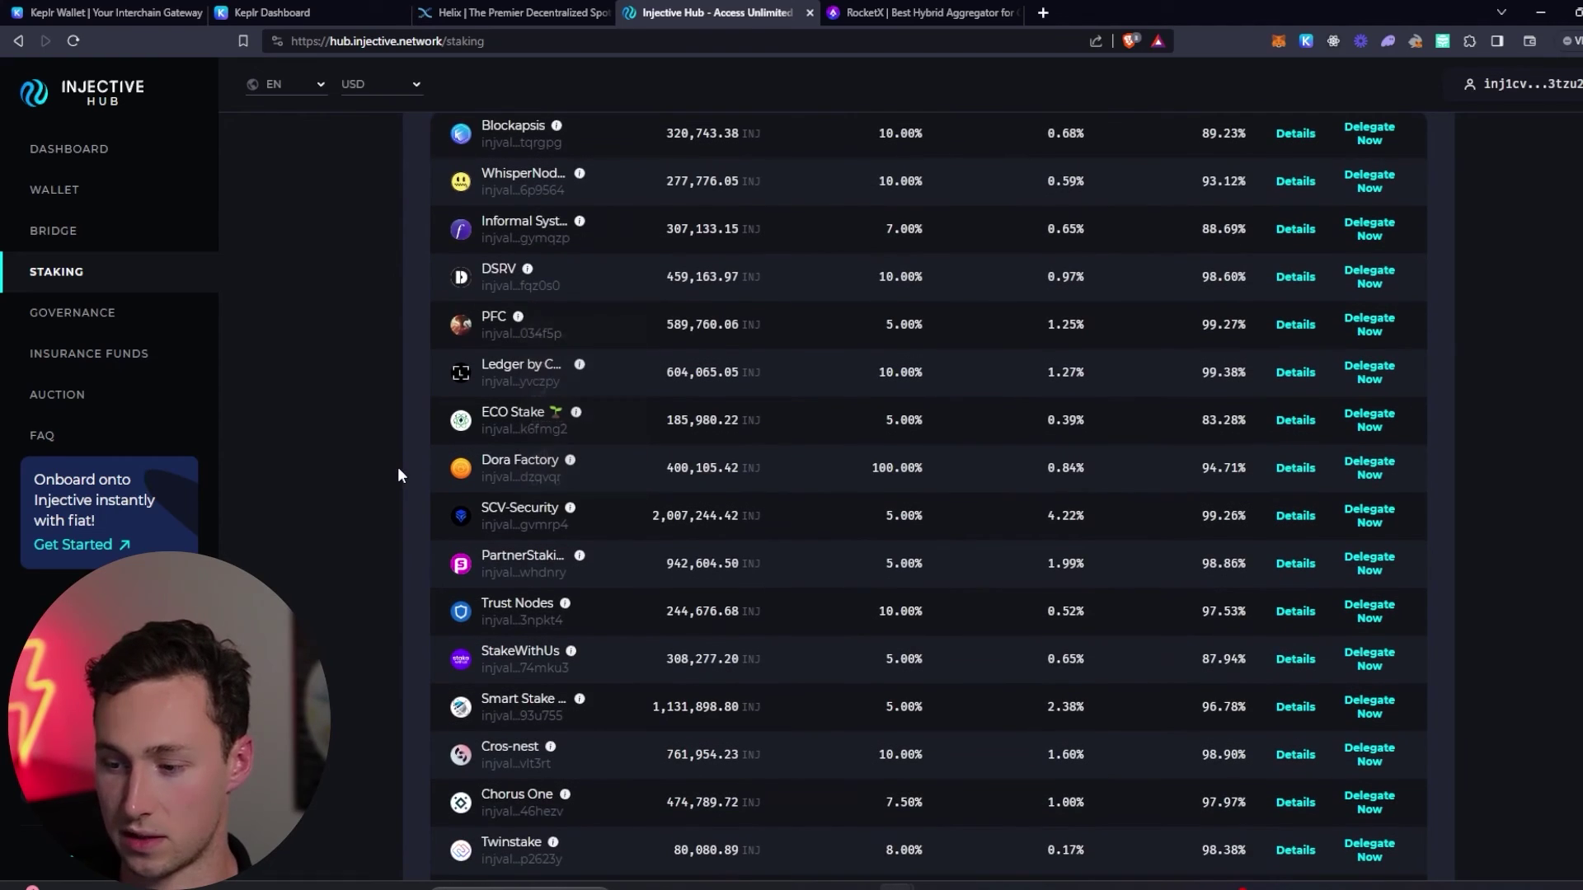
scroll(398, 464, "down", 2)
scroll(406, 474, "down", 1)
scroll(413, 470, "down", 9)
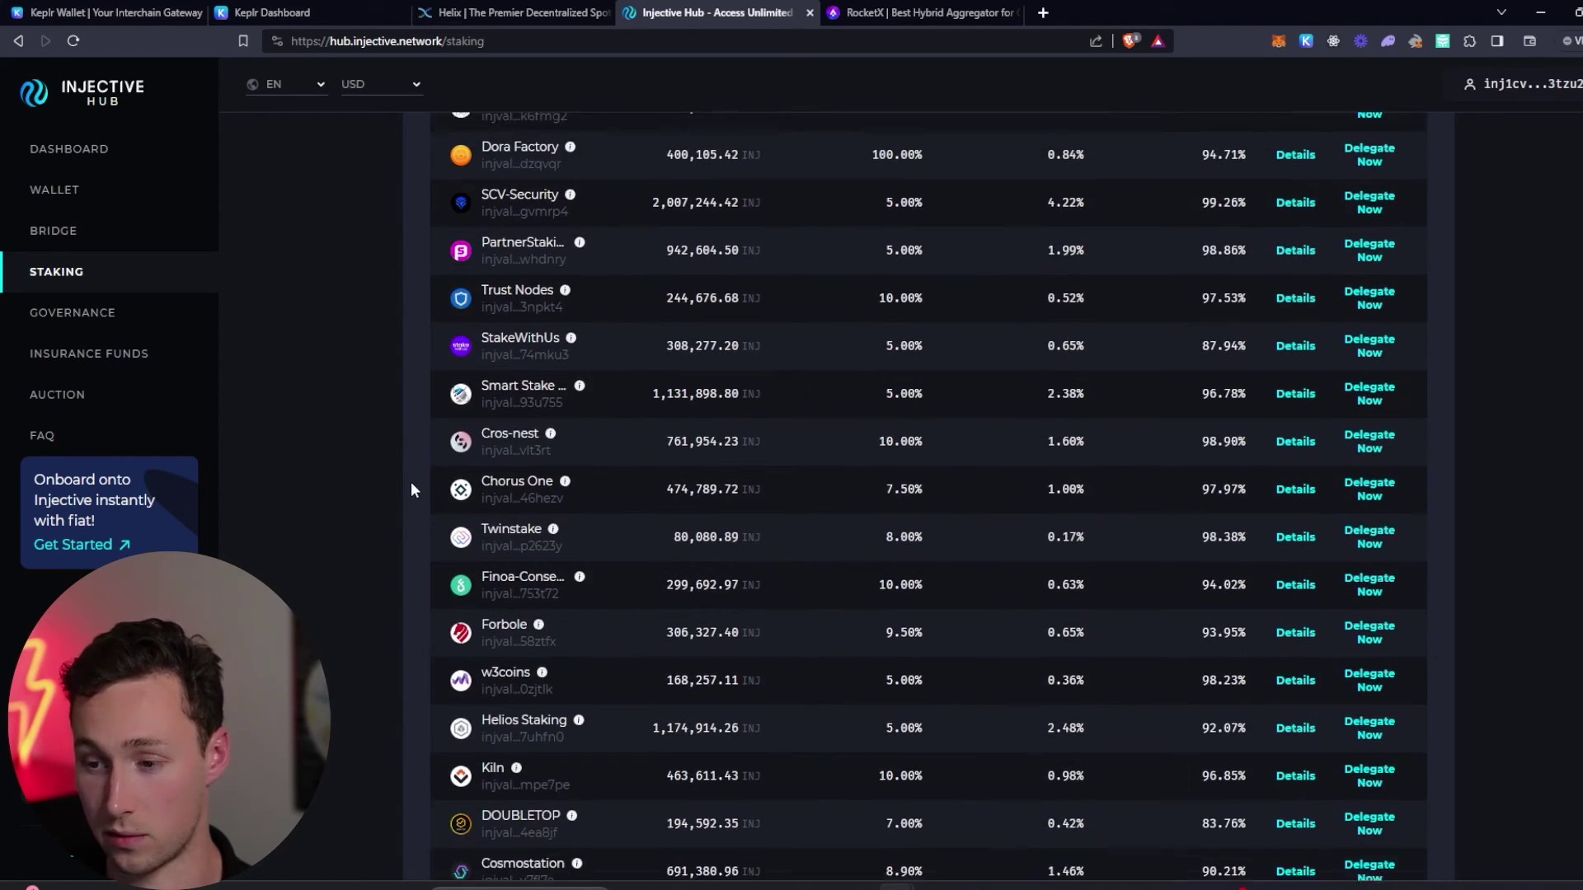
scroll(417, 487, "down", 1)
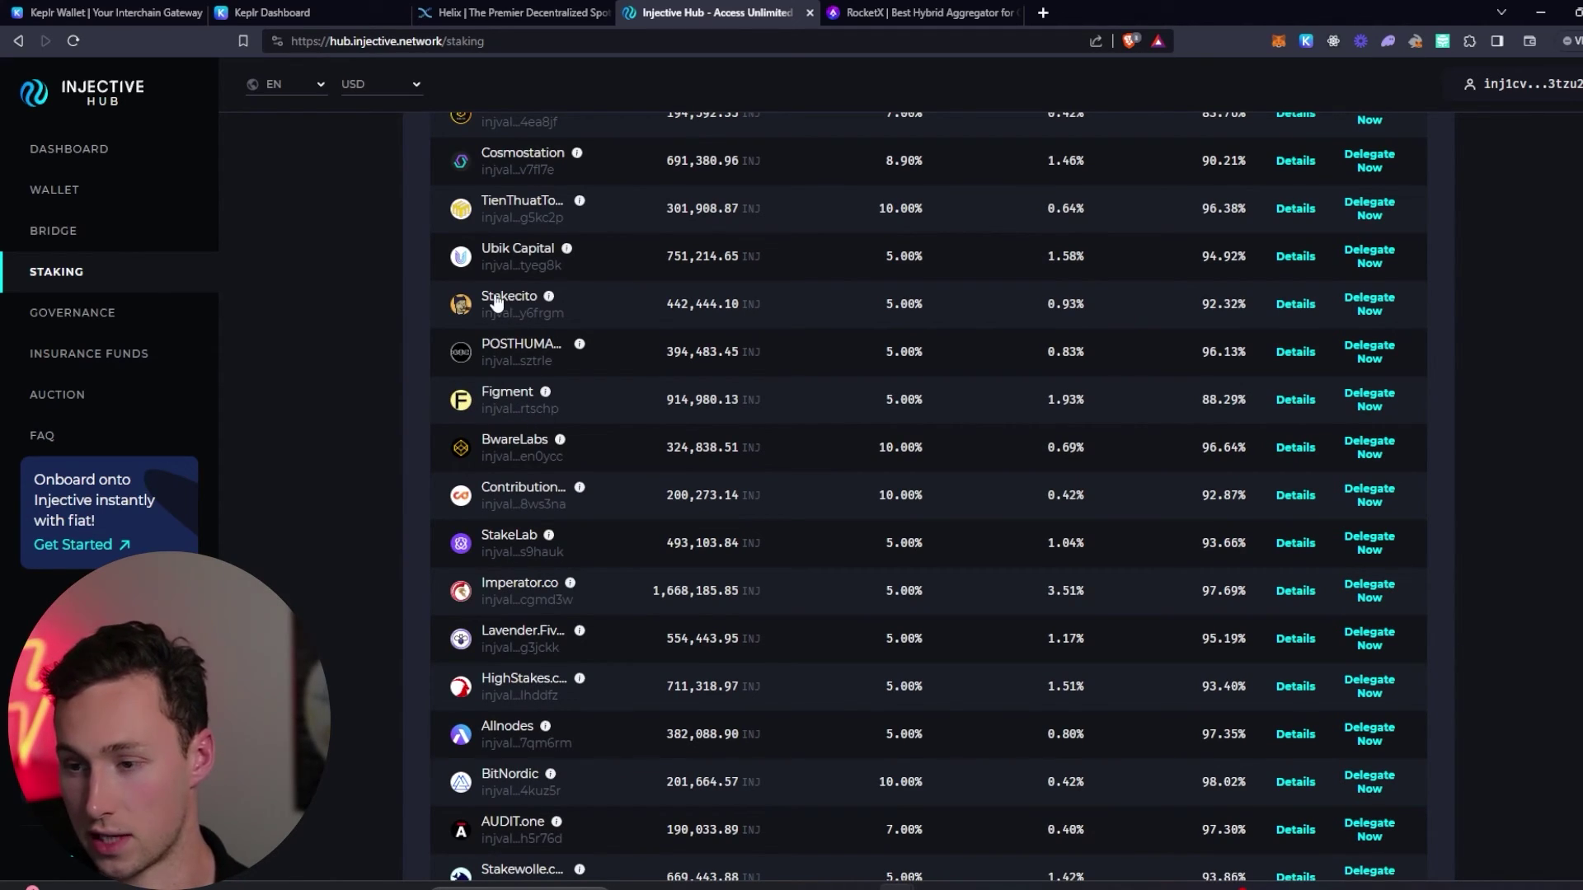
mouse_move(546, 302)
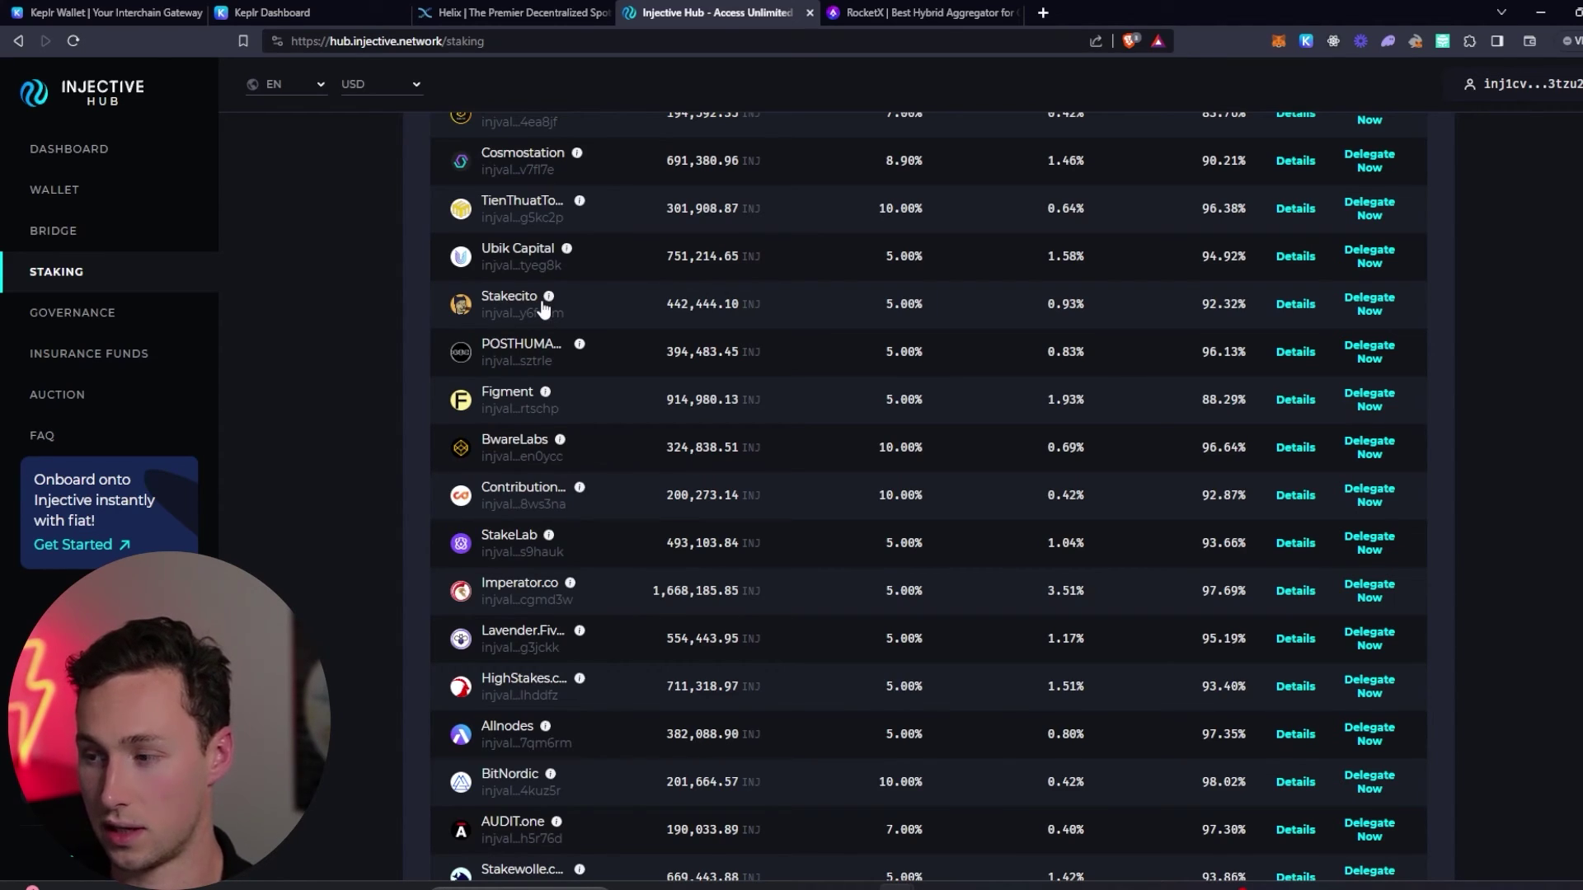
left_click(1370, 304)
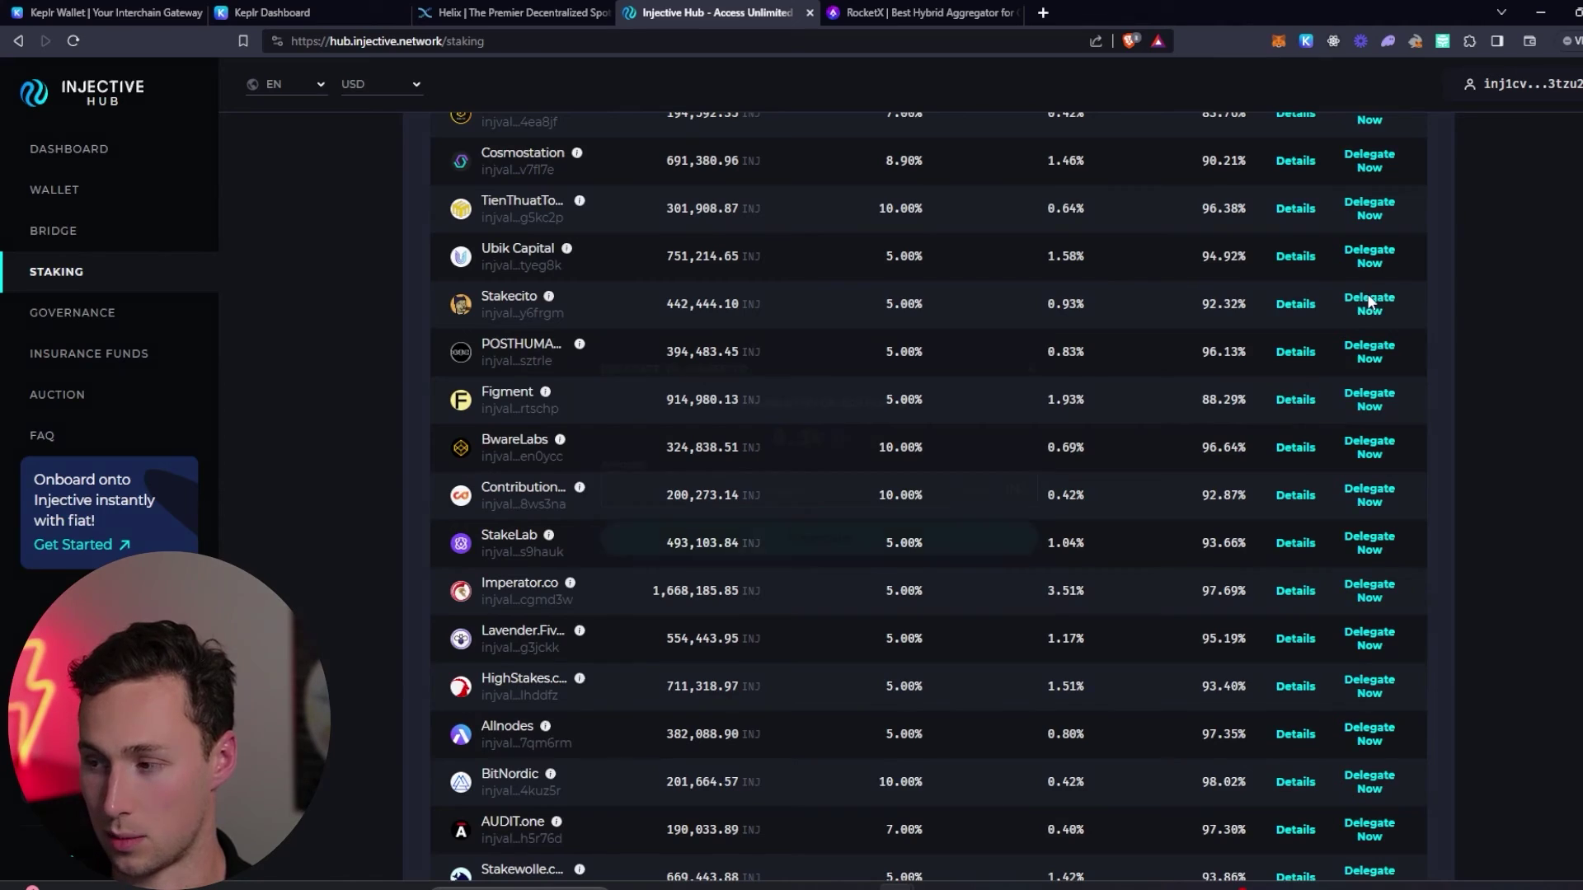
Step: Delegate 0.3 INJ to Stakecito, approve it in Keplr, and check the staking overview
left_click(832, 495)
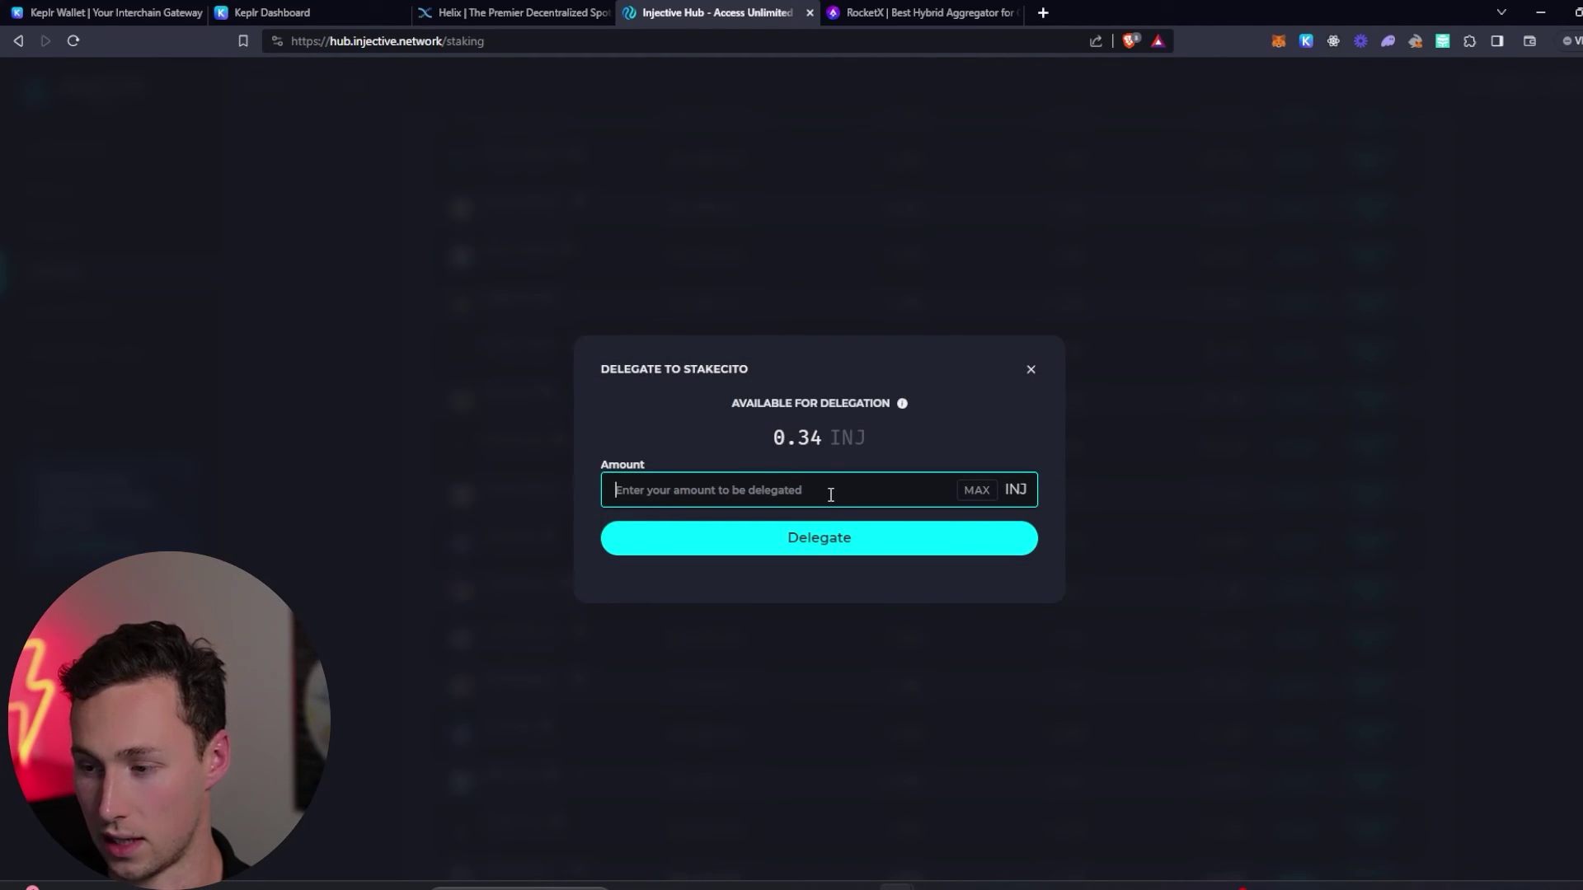
type("0.")
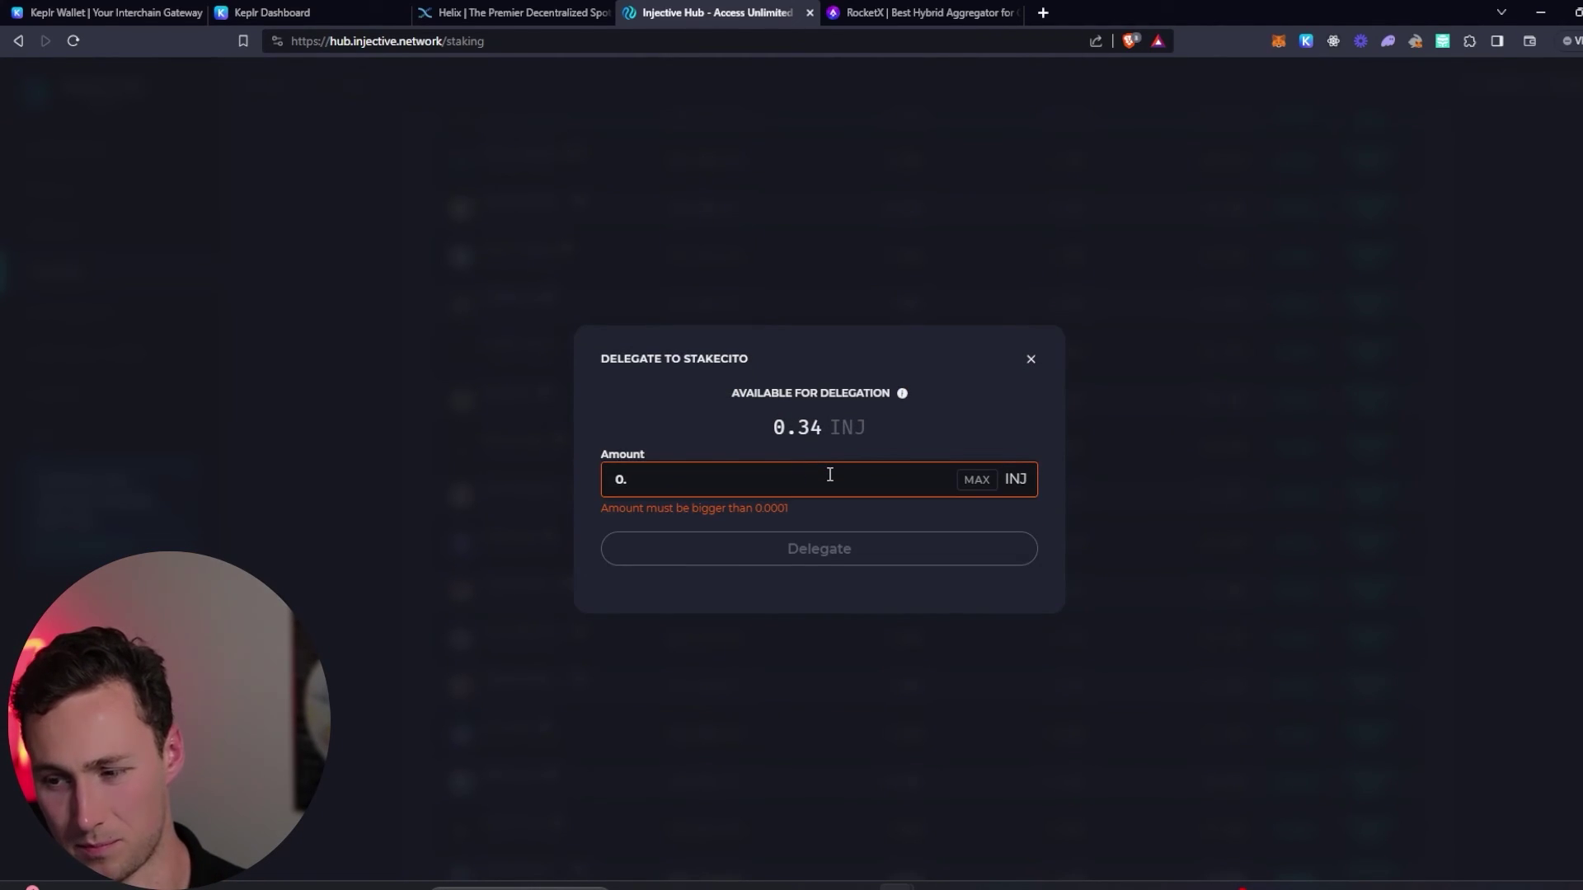
type("3")
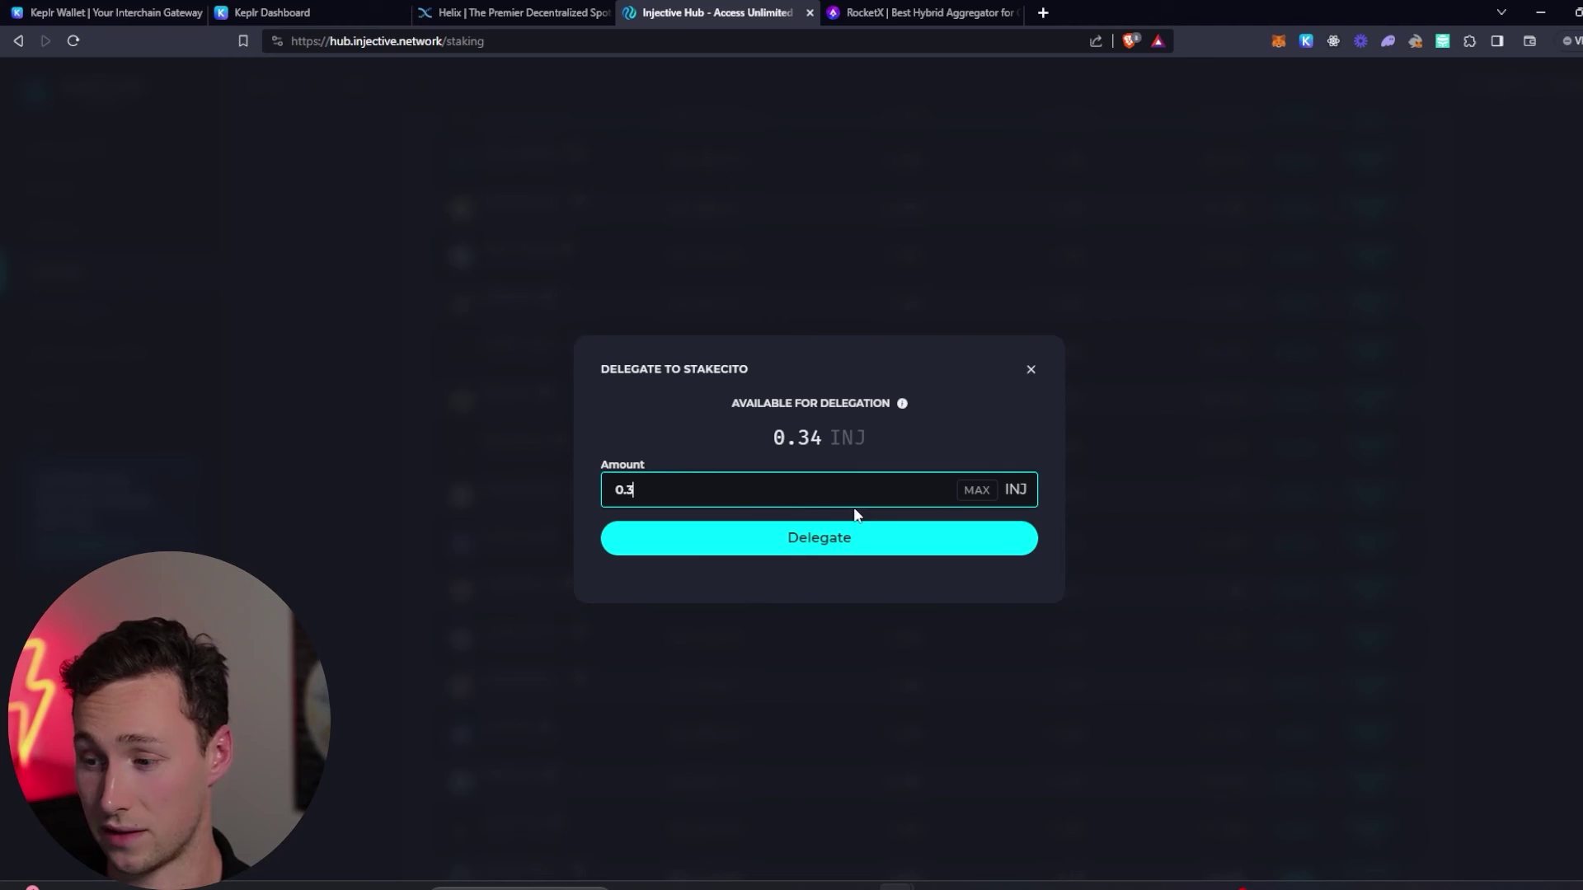
left_click(842, 550)
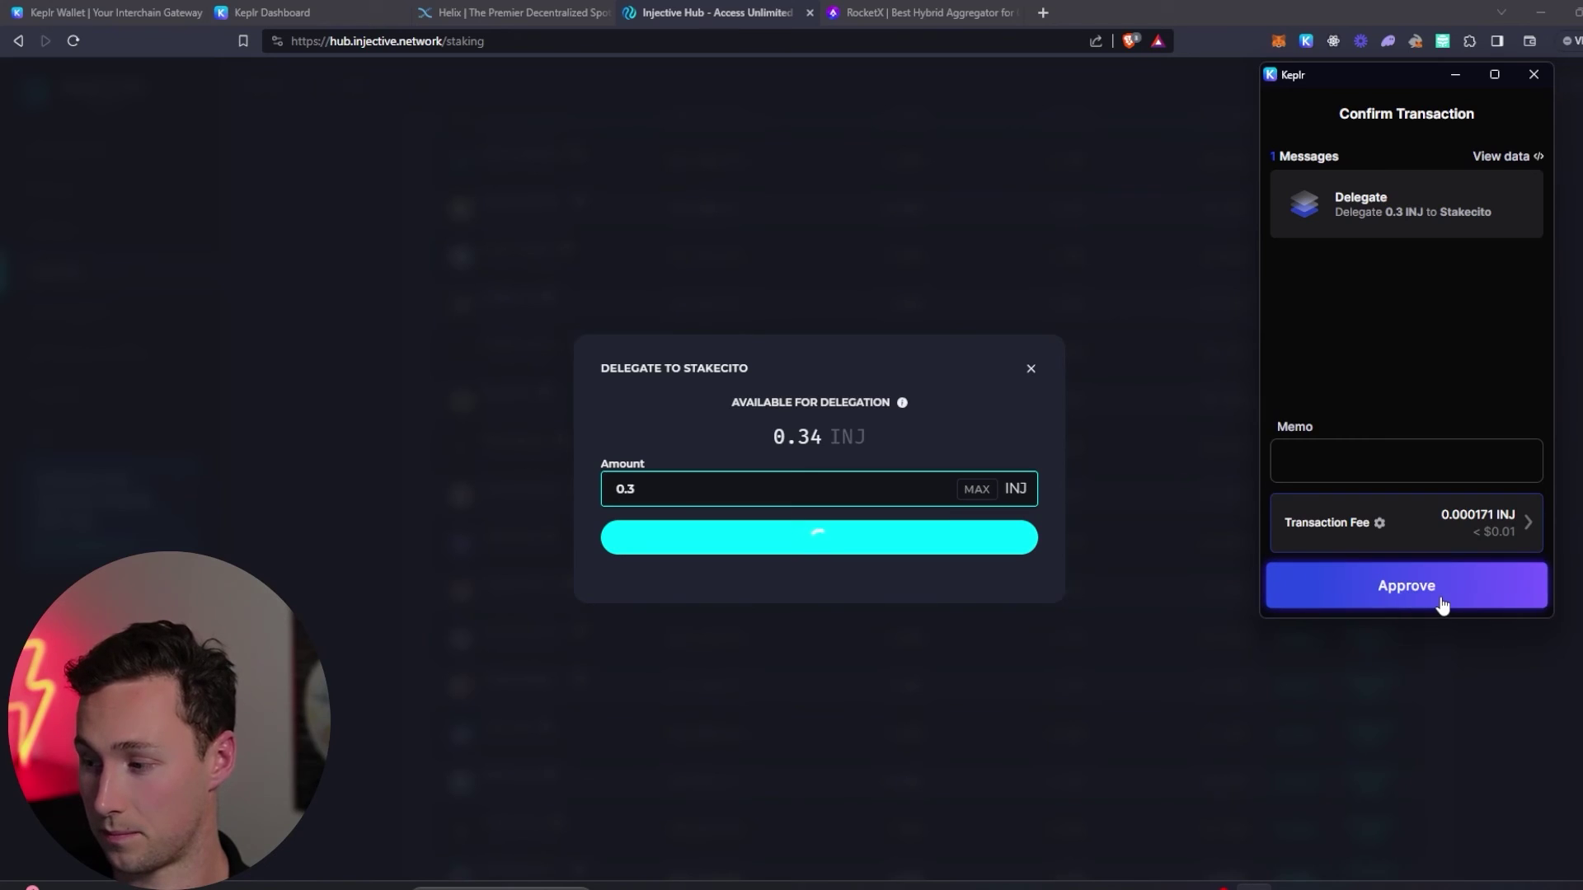
left_click(1441, 600)
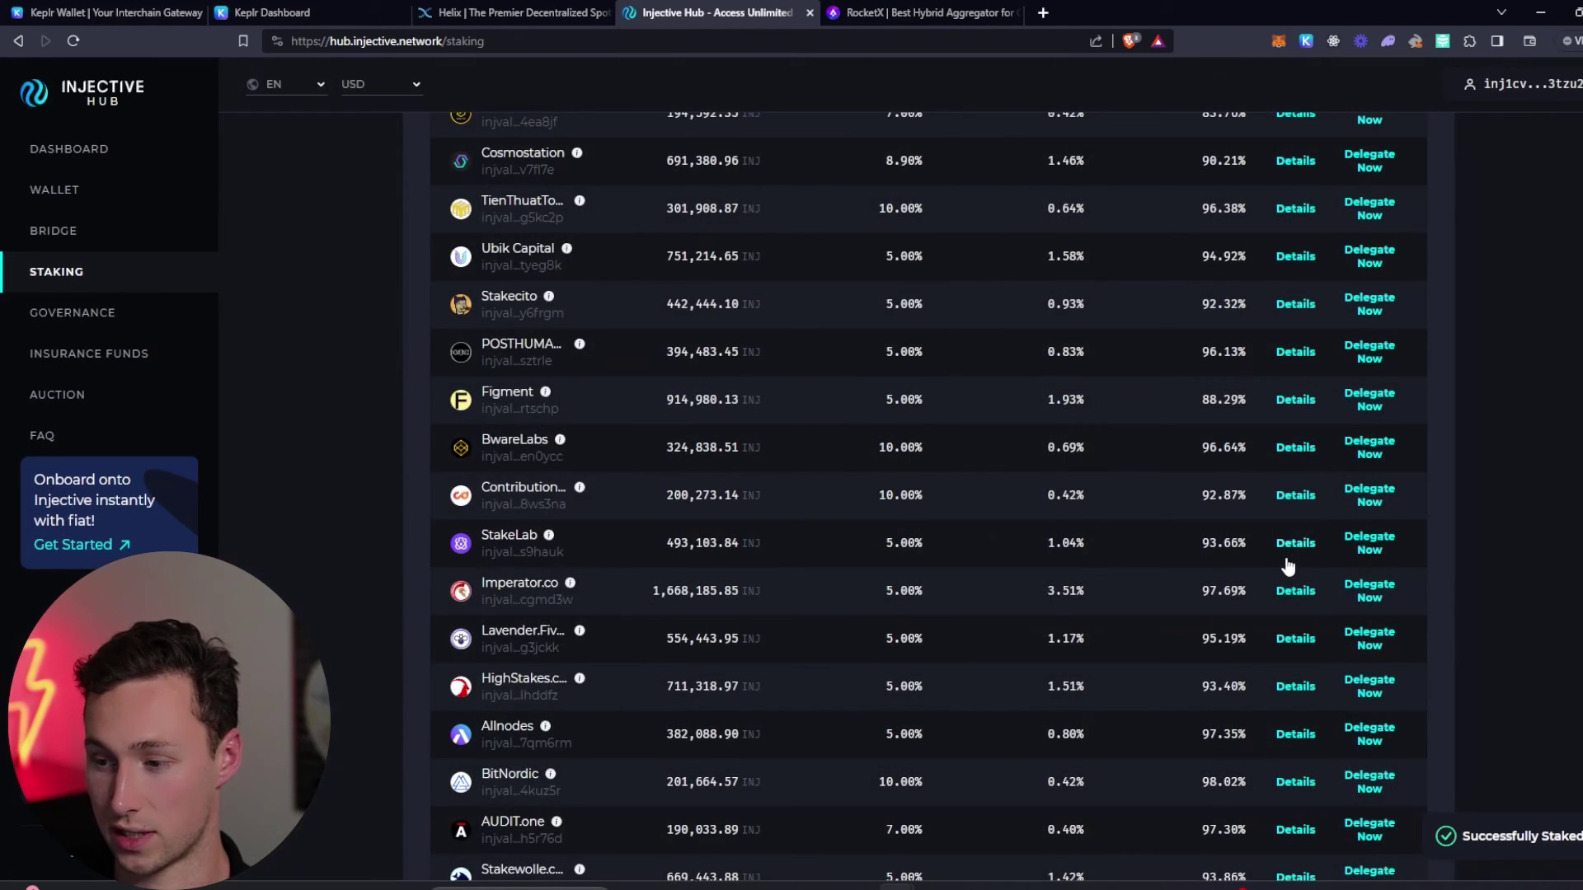
scroll(1289, 566, "up", 15)
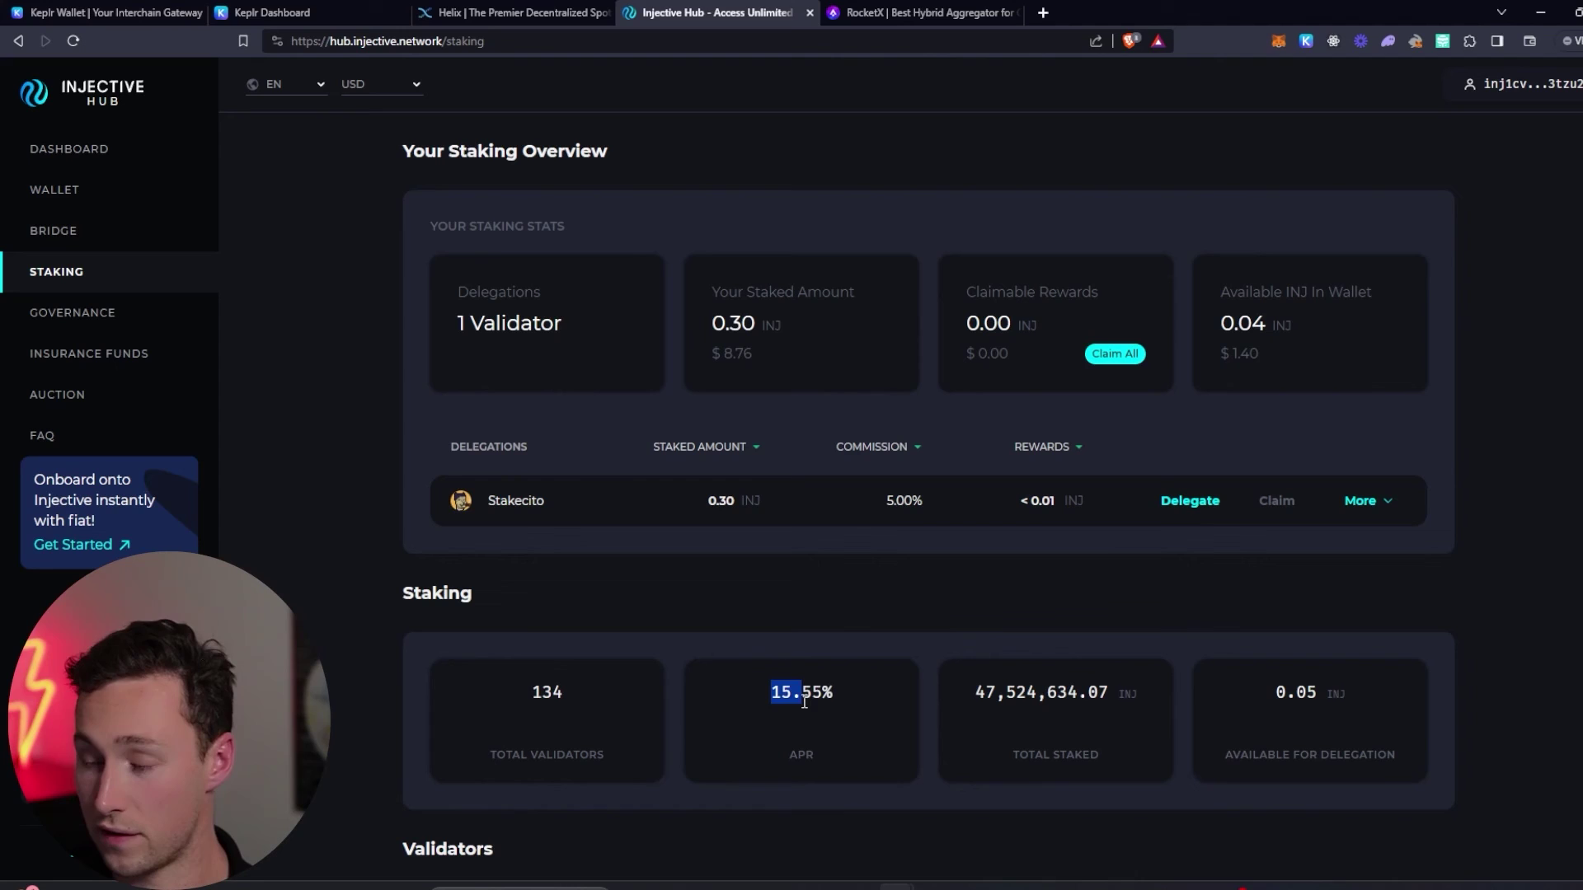
left_click_drag(804, 703, 842, 694)
left_click(842, 694)
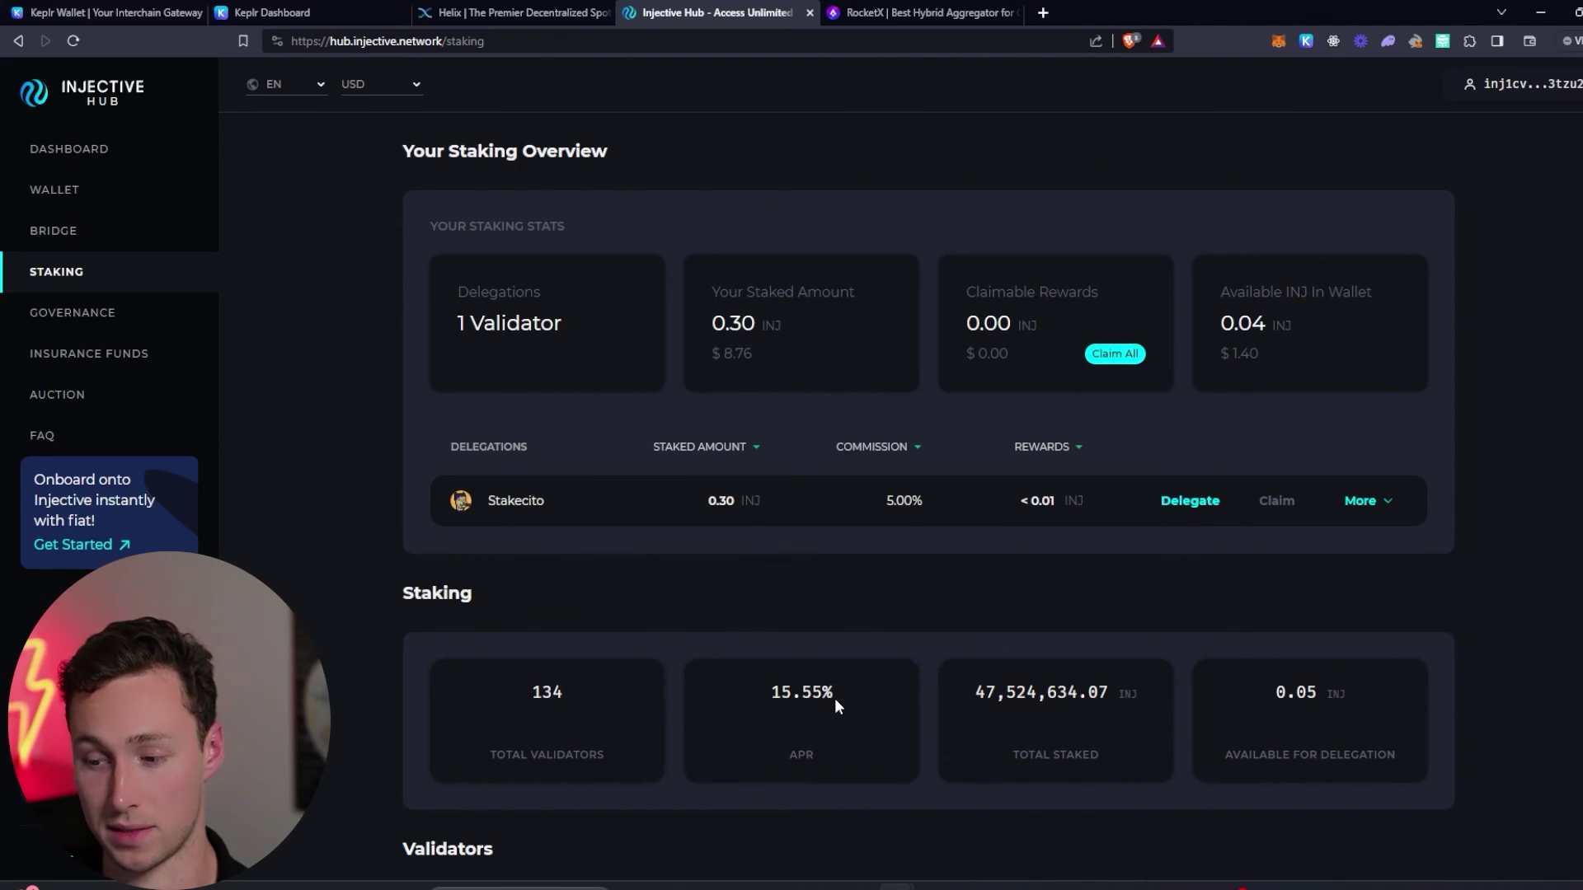
scroll(835, 699, "down", 1)
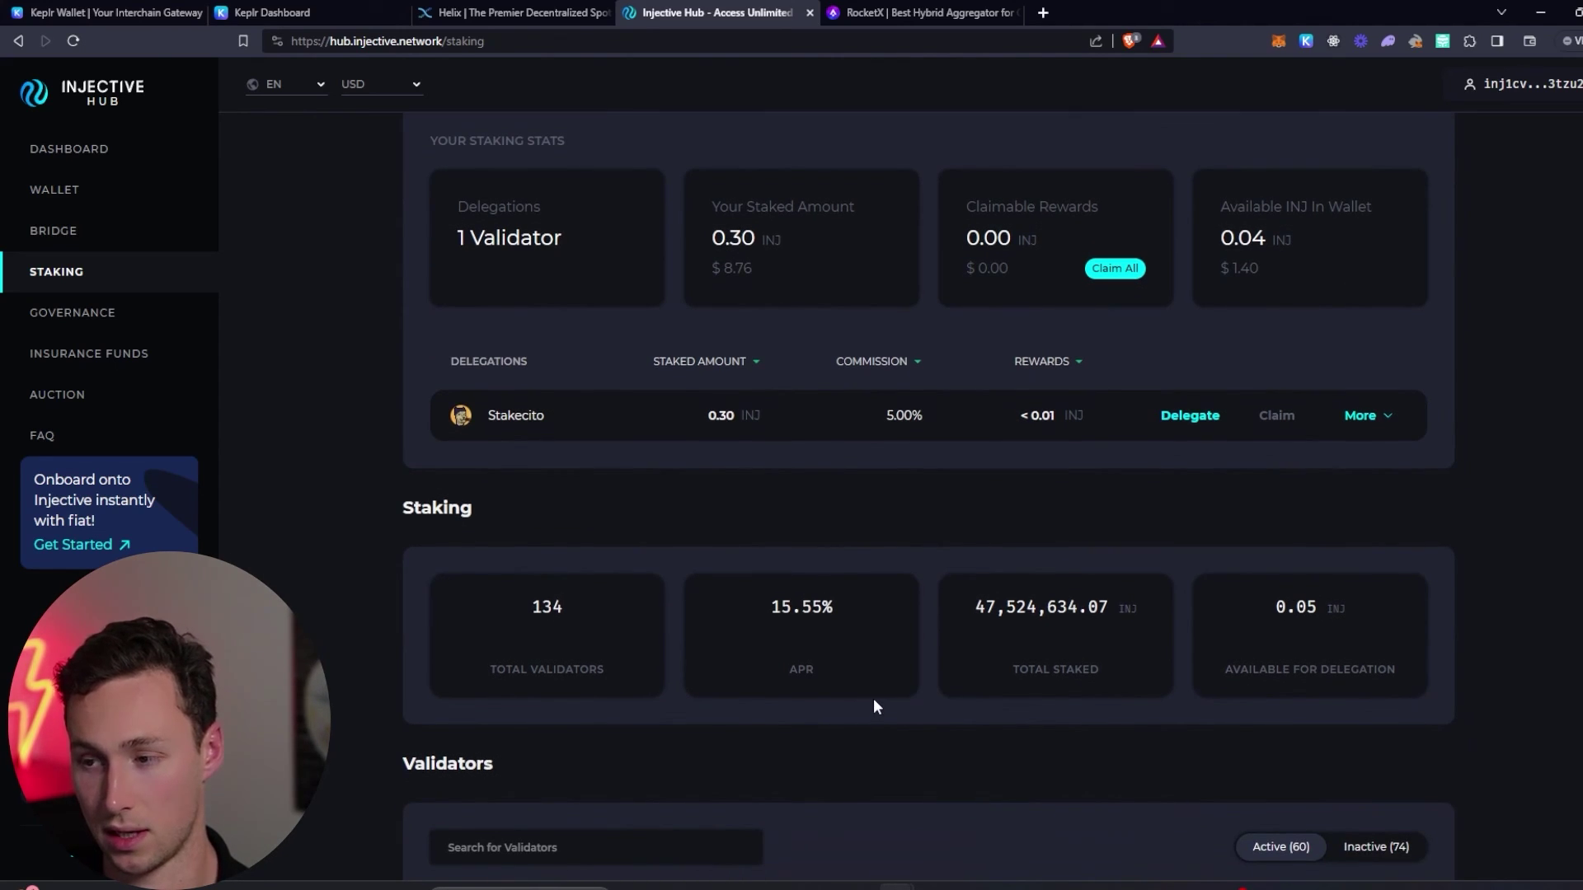
triple_click(740, 241)
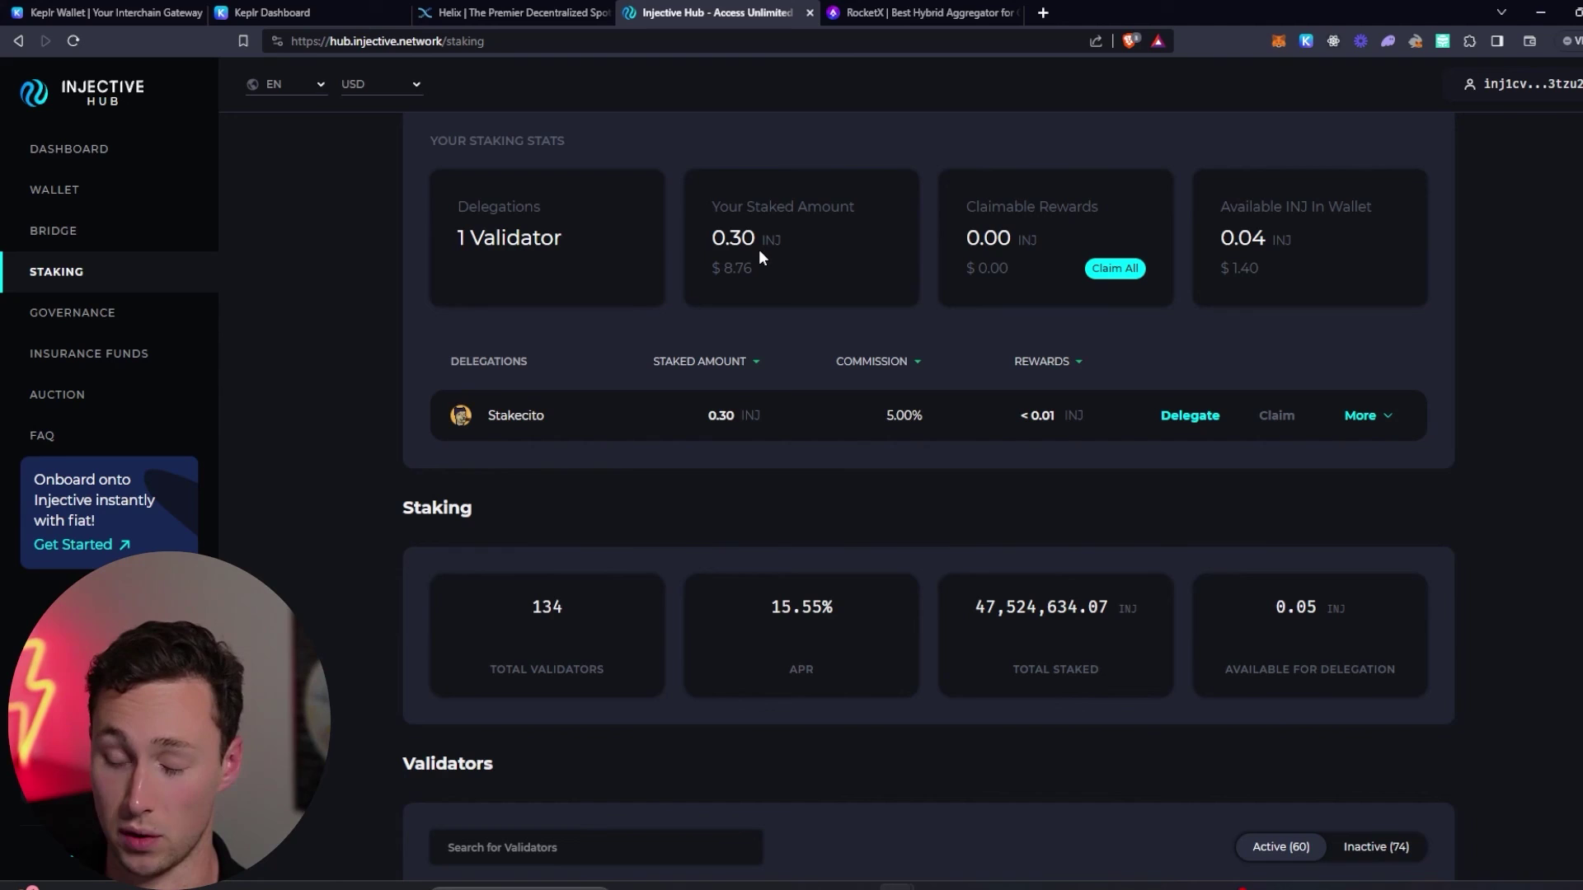
left_click_drag(716, 244, 755, 241)
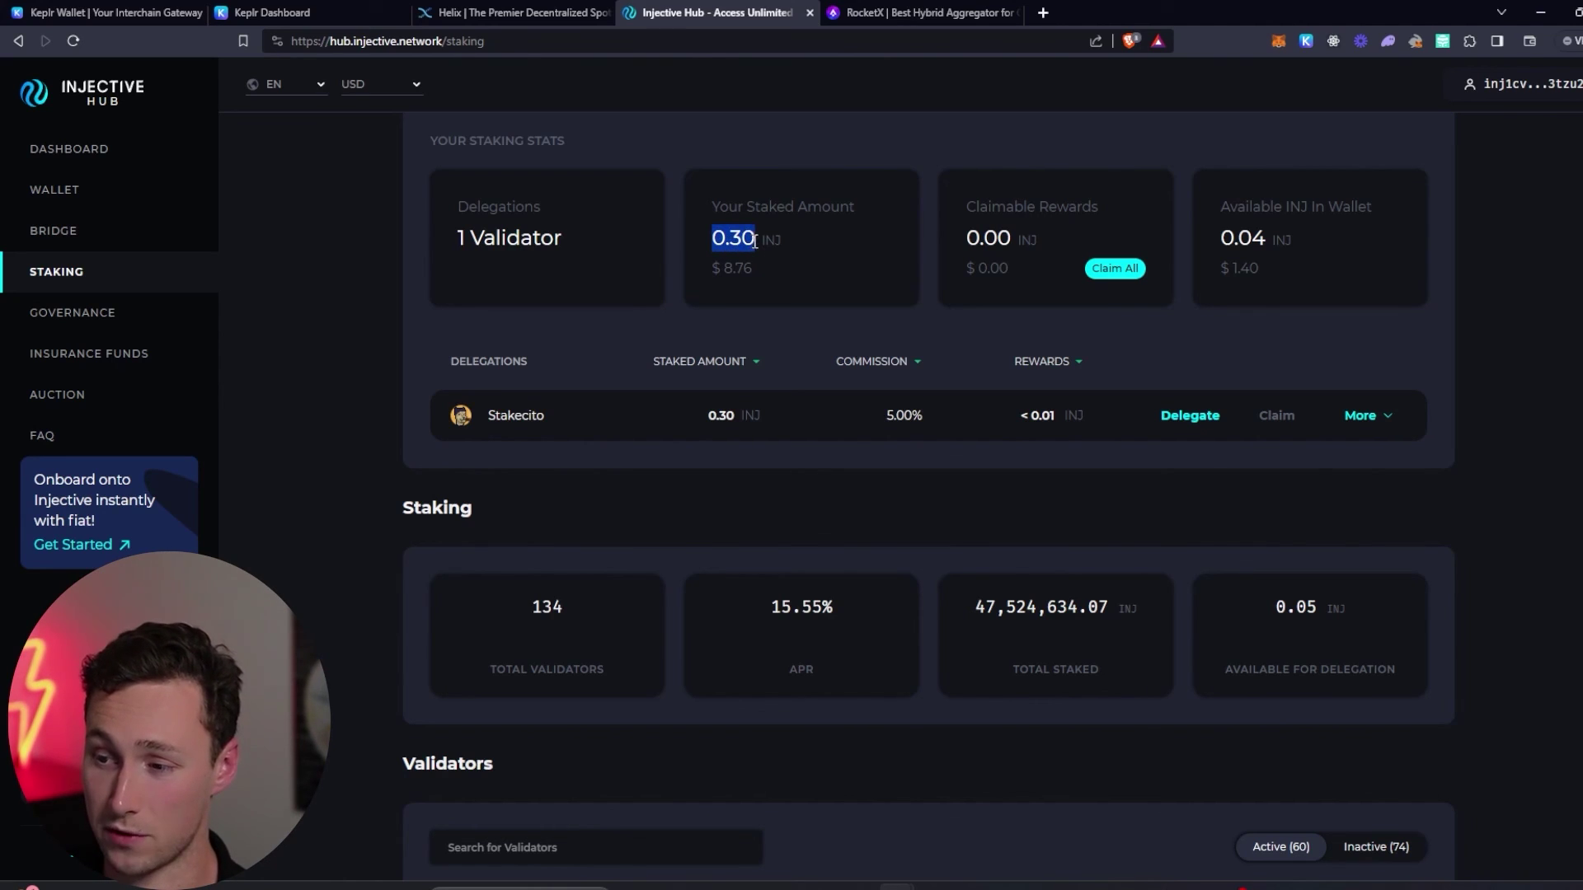
left_click(786, 246)
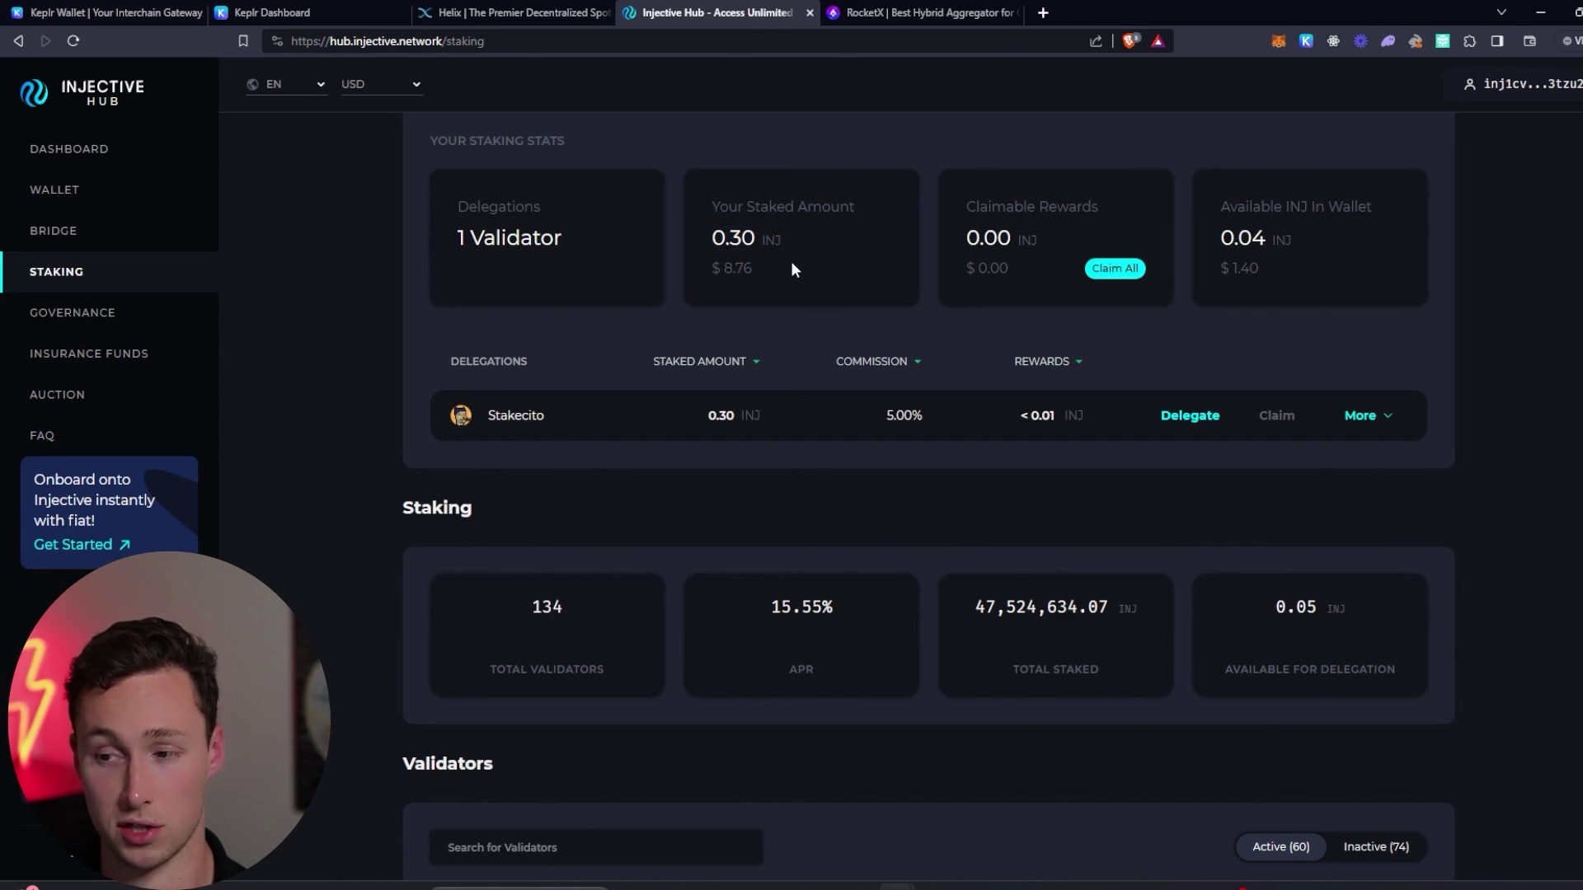
scroll(792, 266, "up", 1)
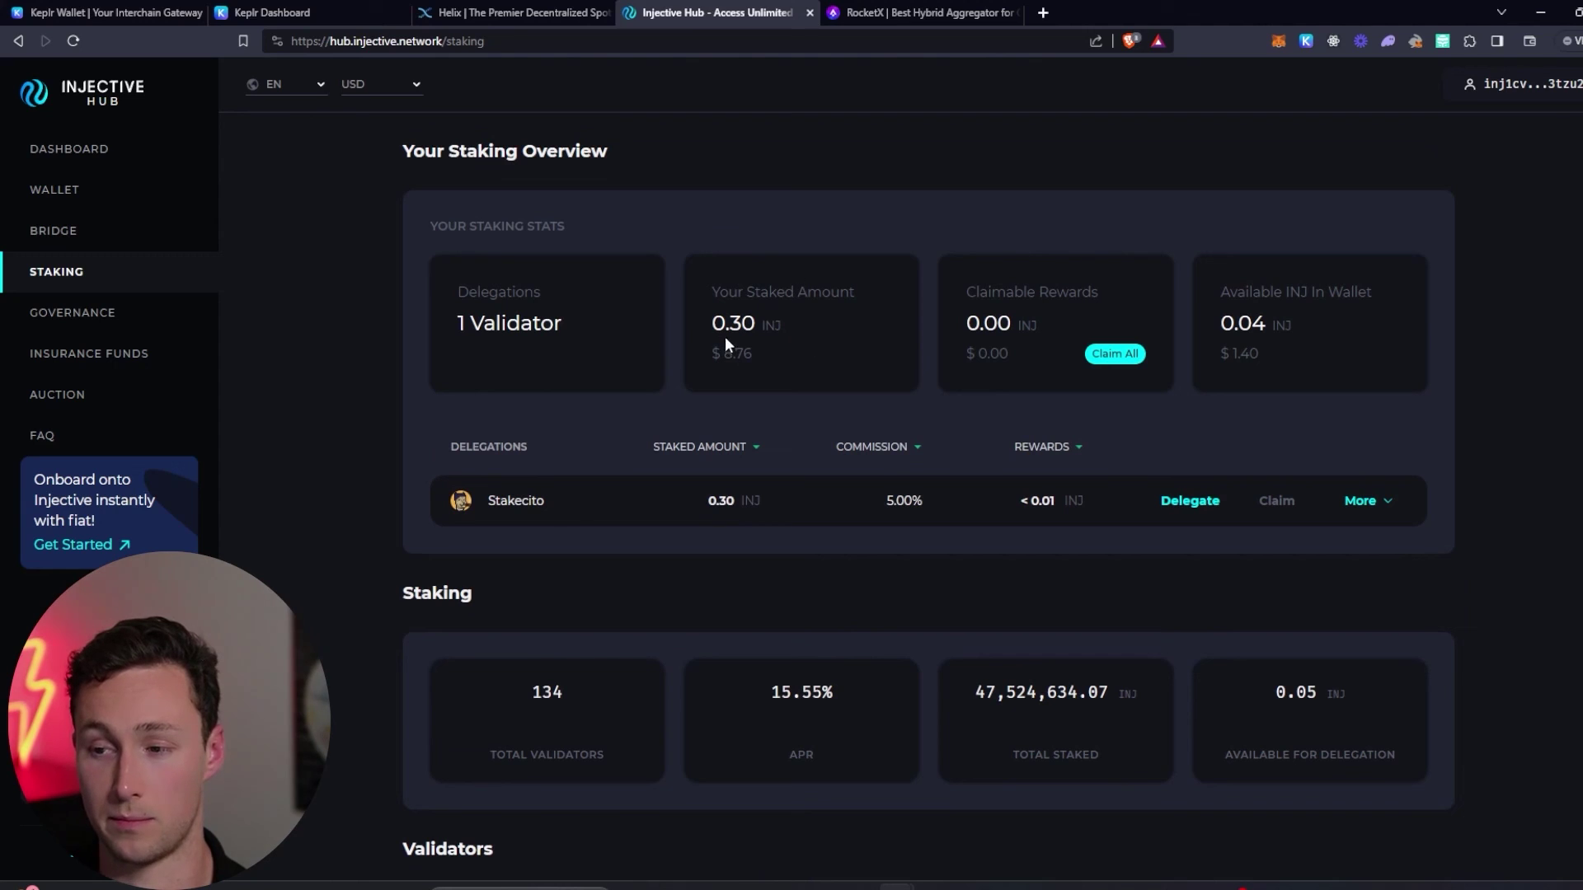
left_click(71, 323)
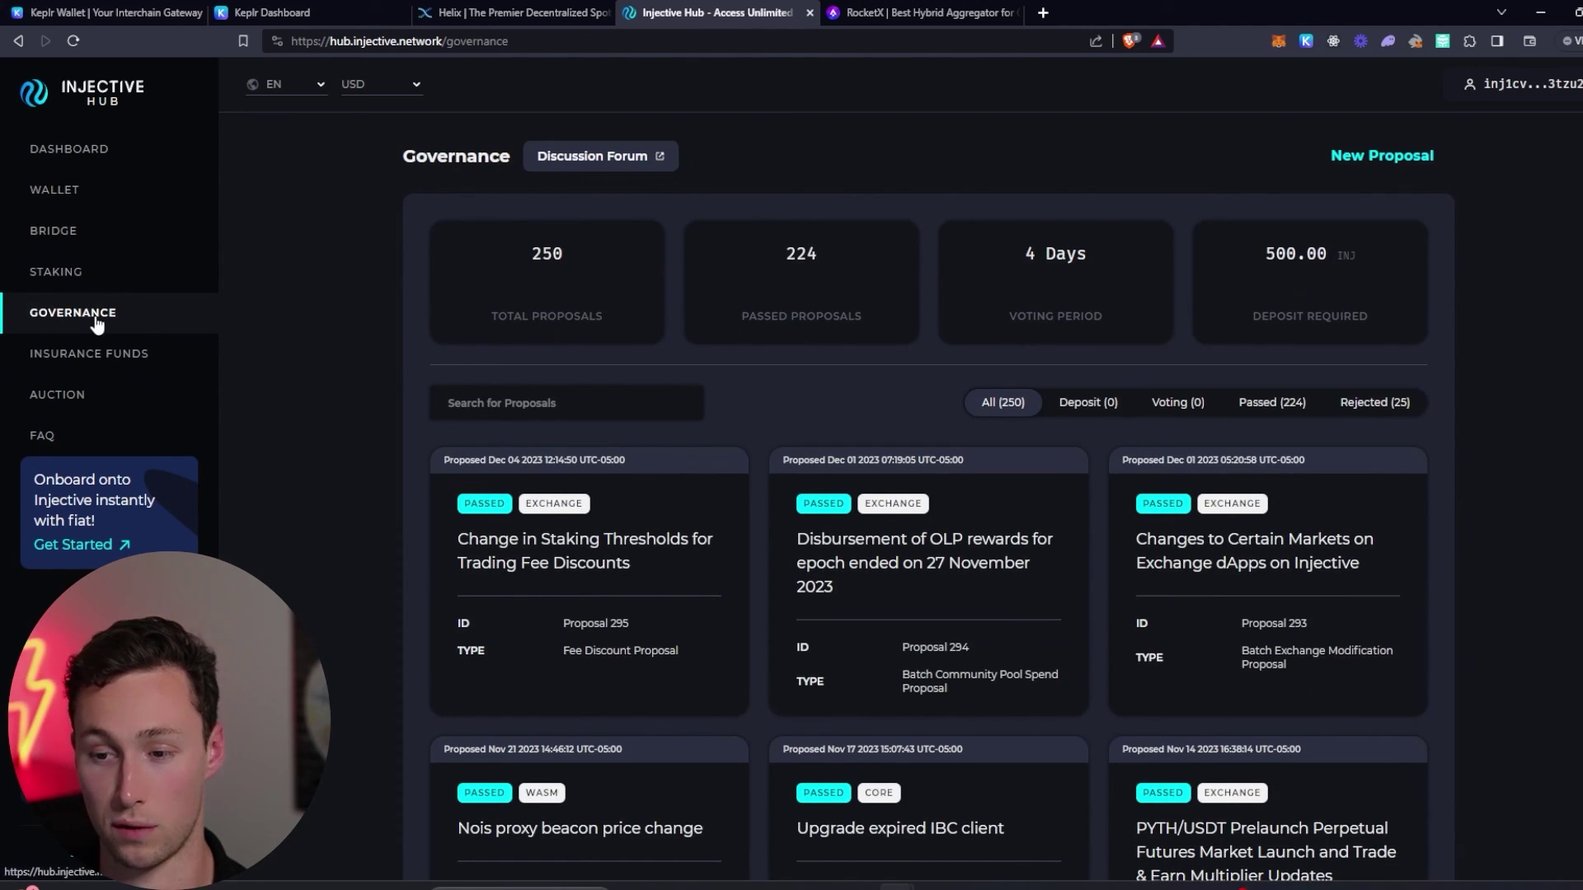
scroll(577, 462, "down", 2)
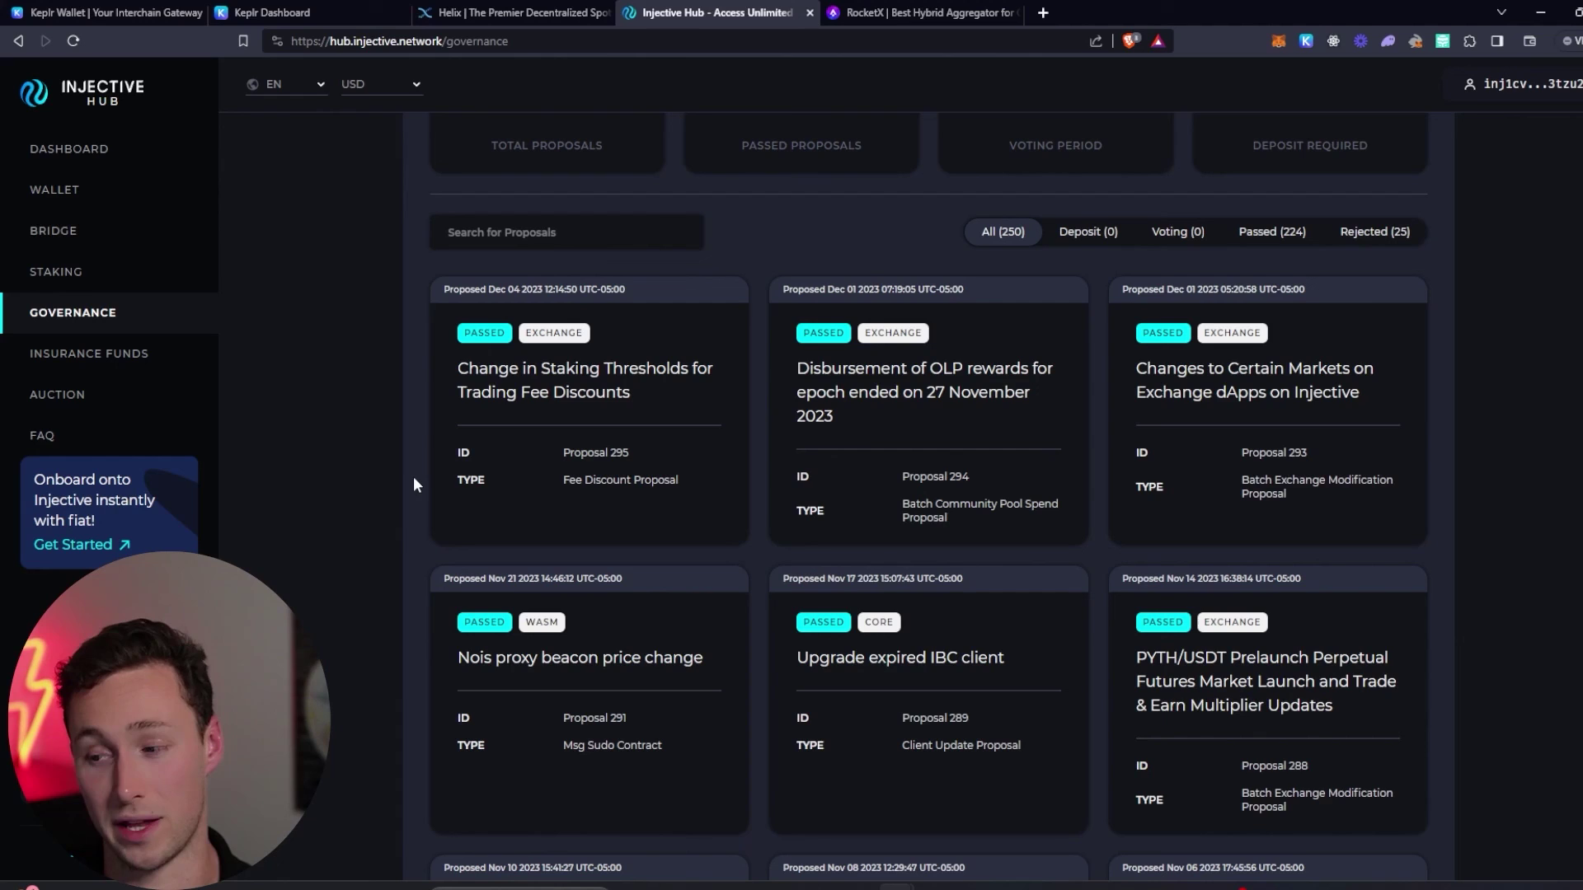
left_click(130, 270)
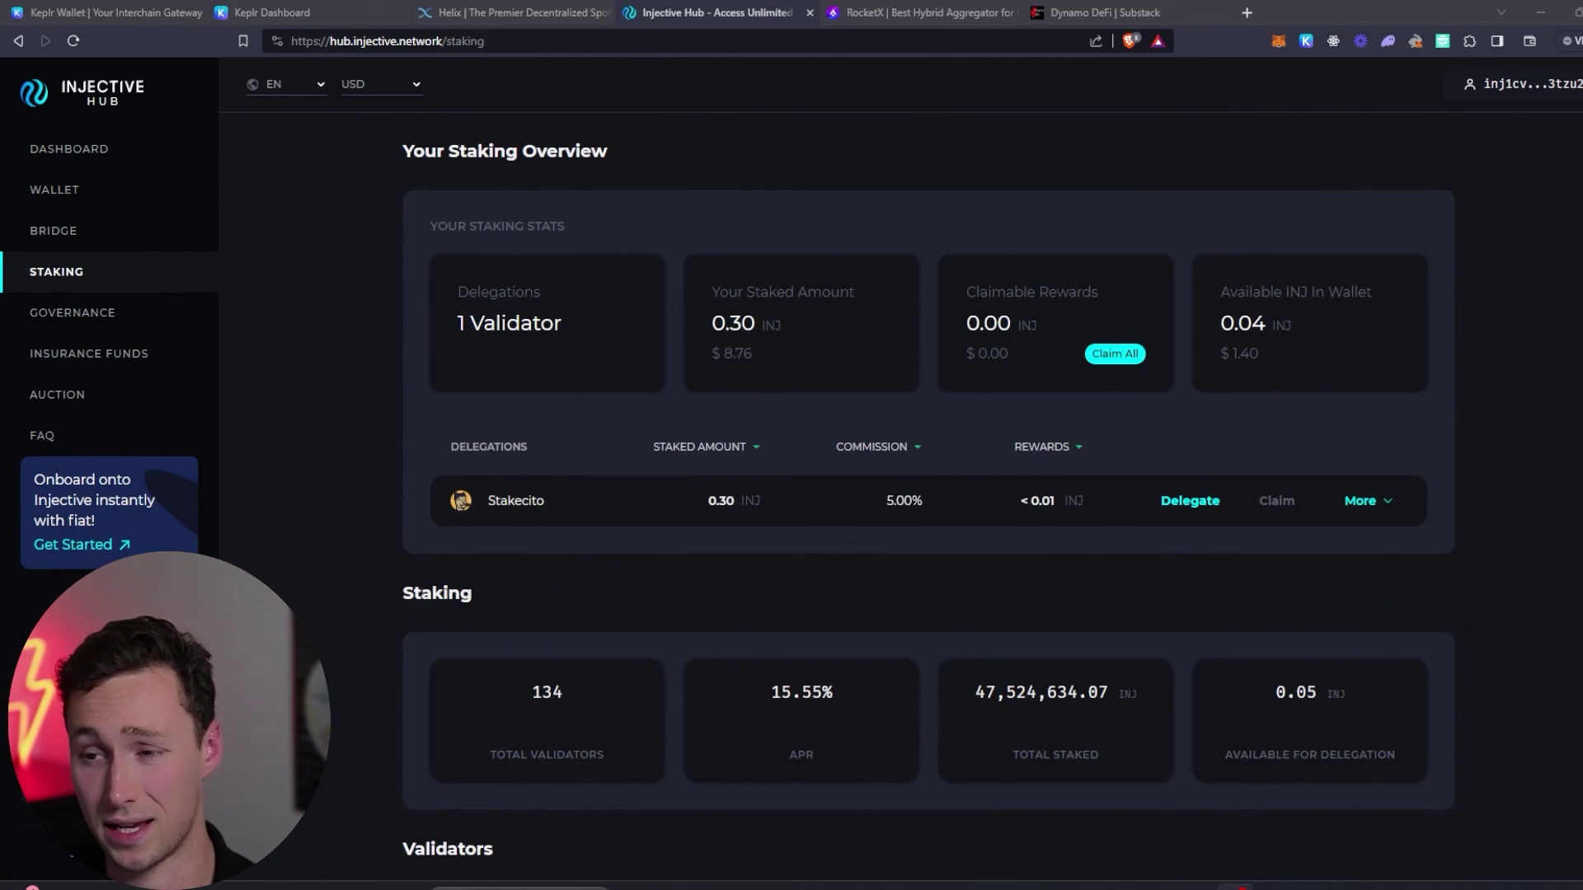
Step: Open the Dynamo DeFi post 'The New Layer 1 Rotation' and read down to the Dropbook Tool Spotlight
left_click(1096, 13)
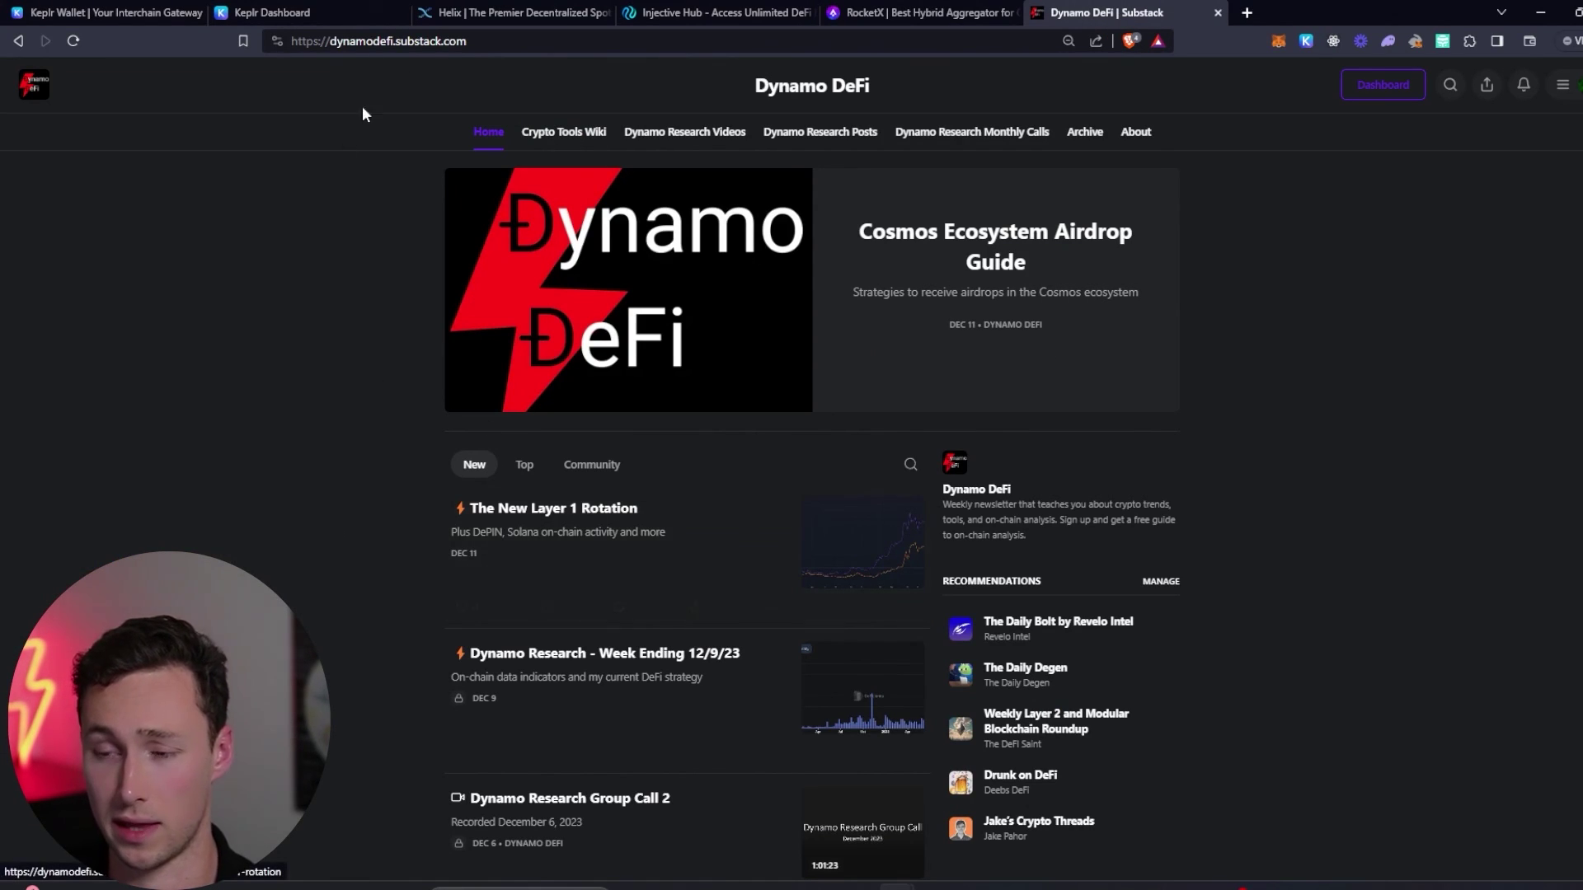
double_click(361, 42)
left_click(457, 45)
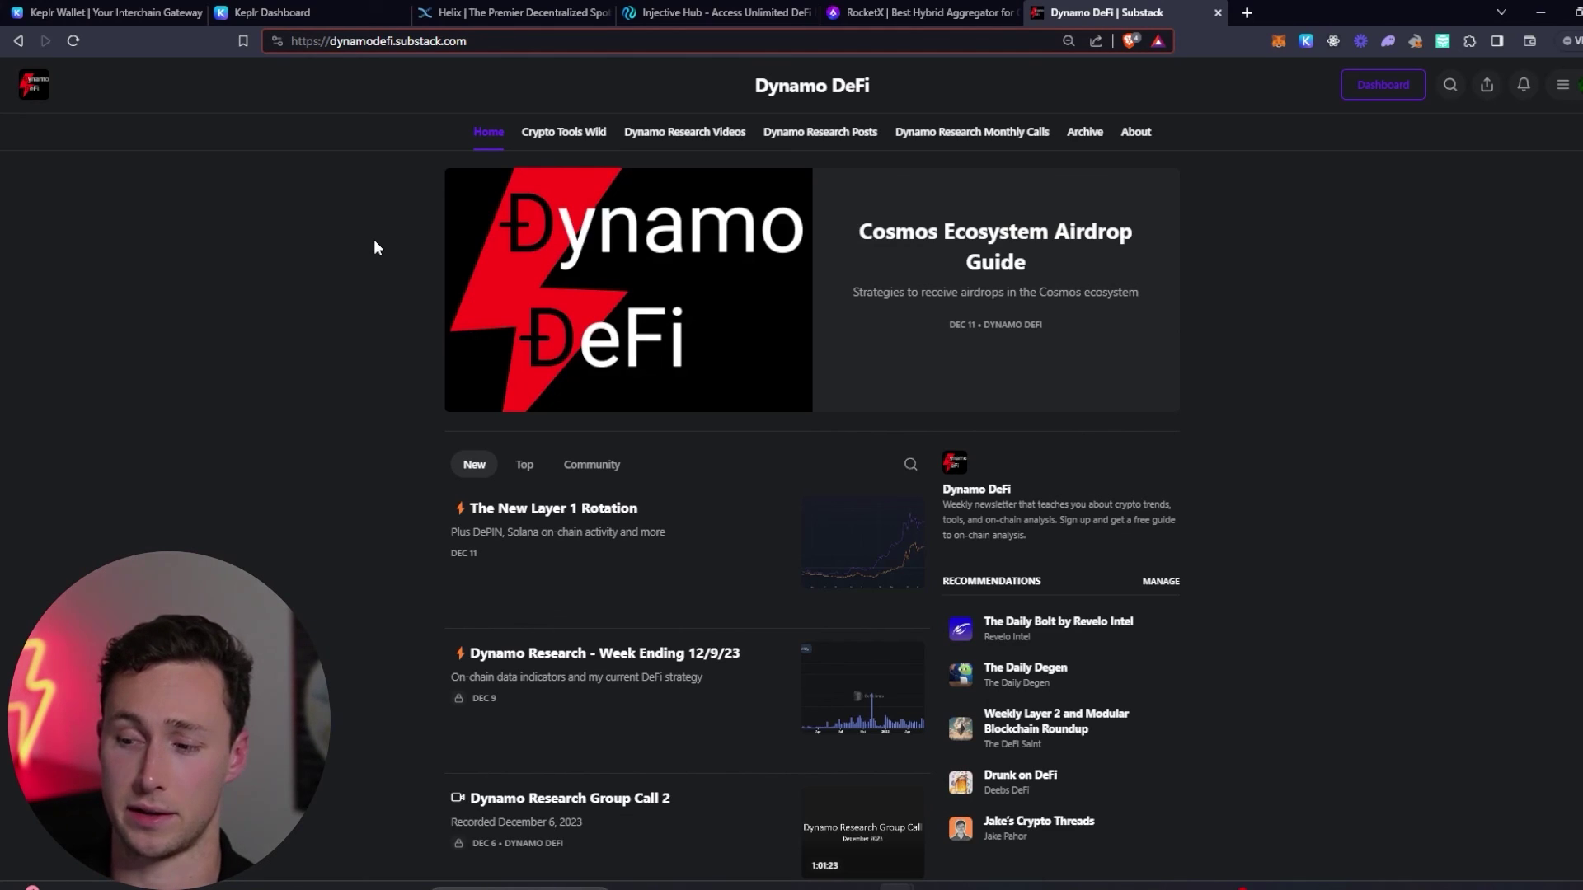
scroll(363, 247, "down", 1)
scroll(631, 461, "down", 1)
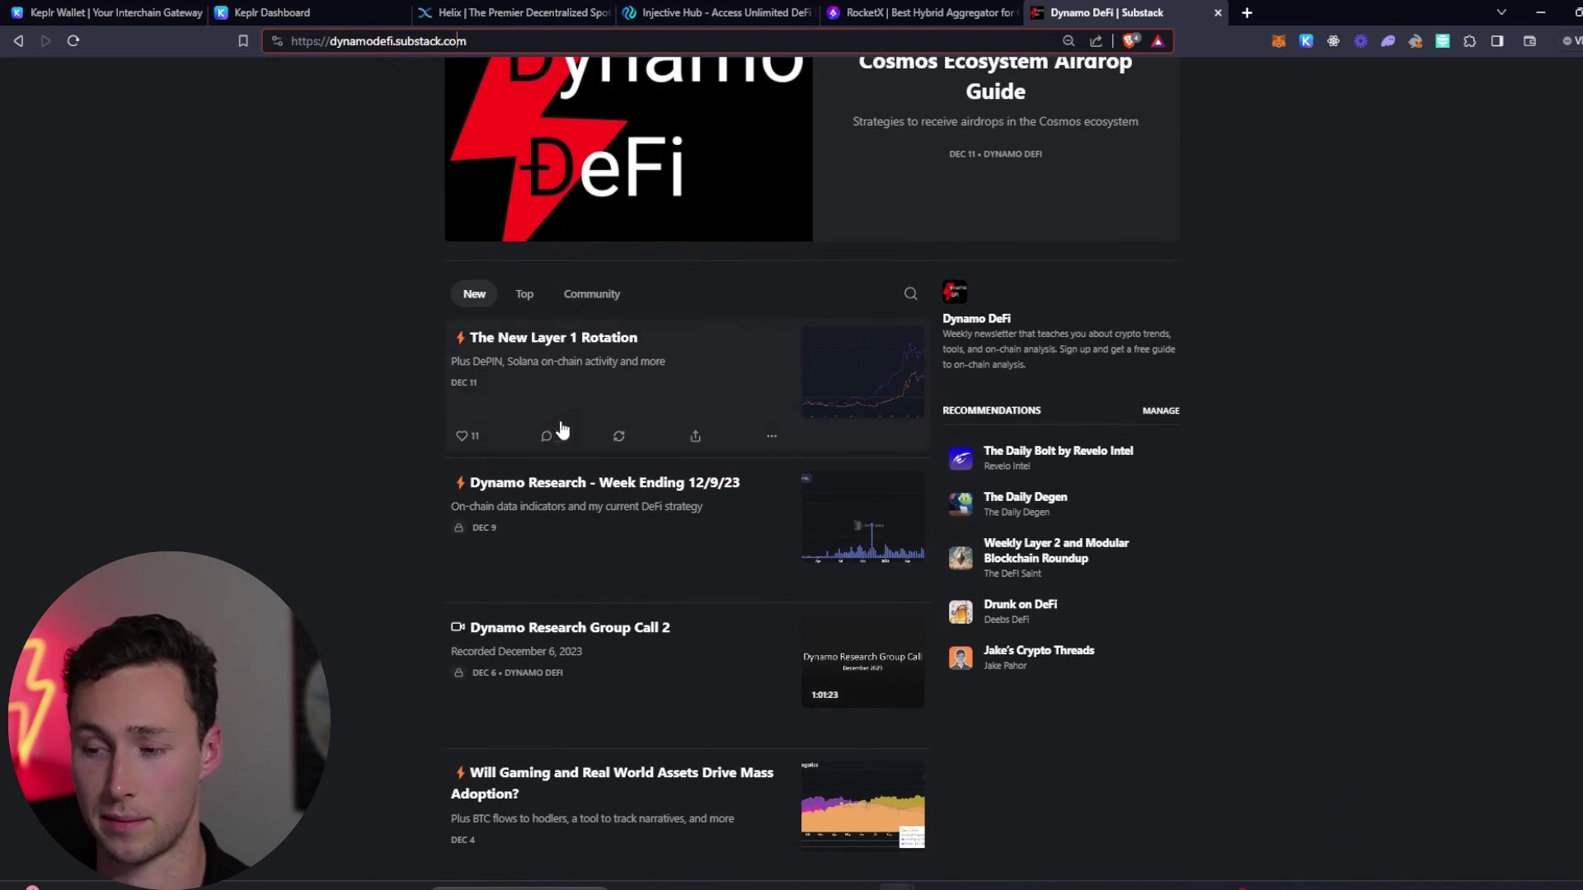
left_click(641, 377)
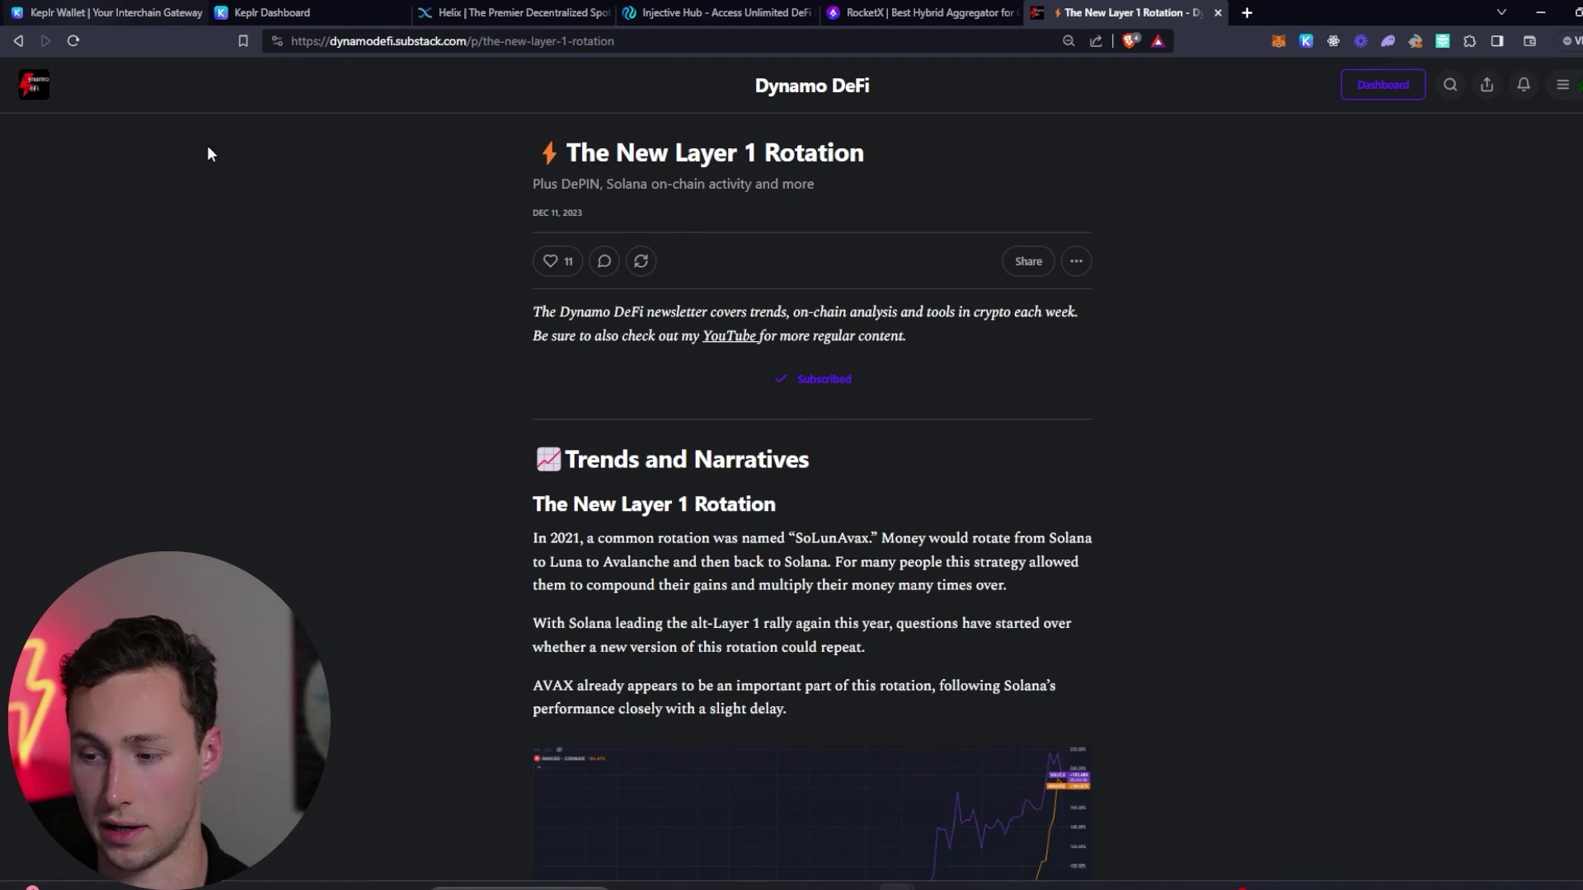
scroll(314, 340, "down", 20)
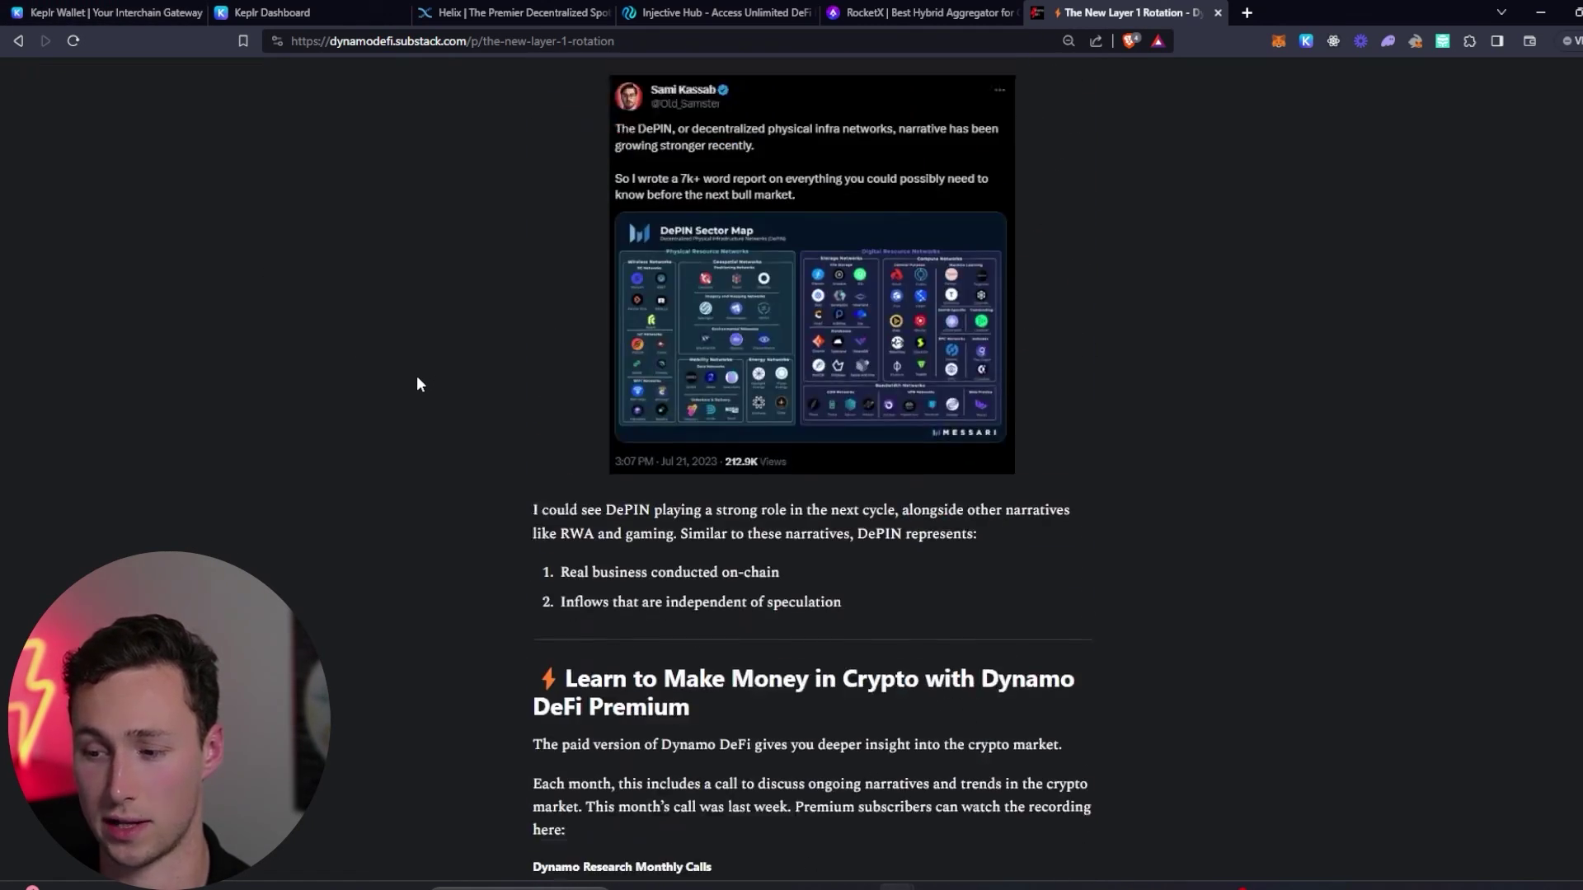
scroll(417, 383, "down", 20)
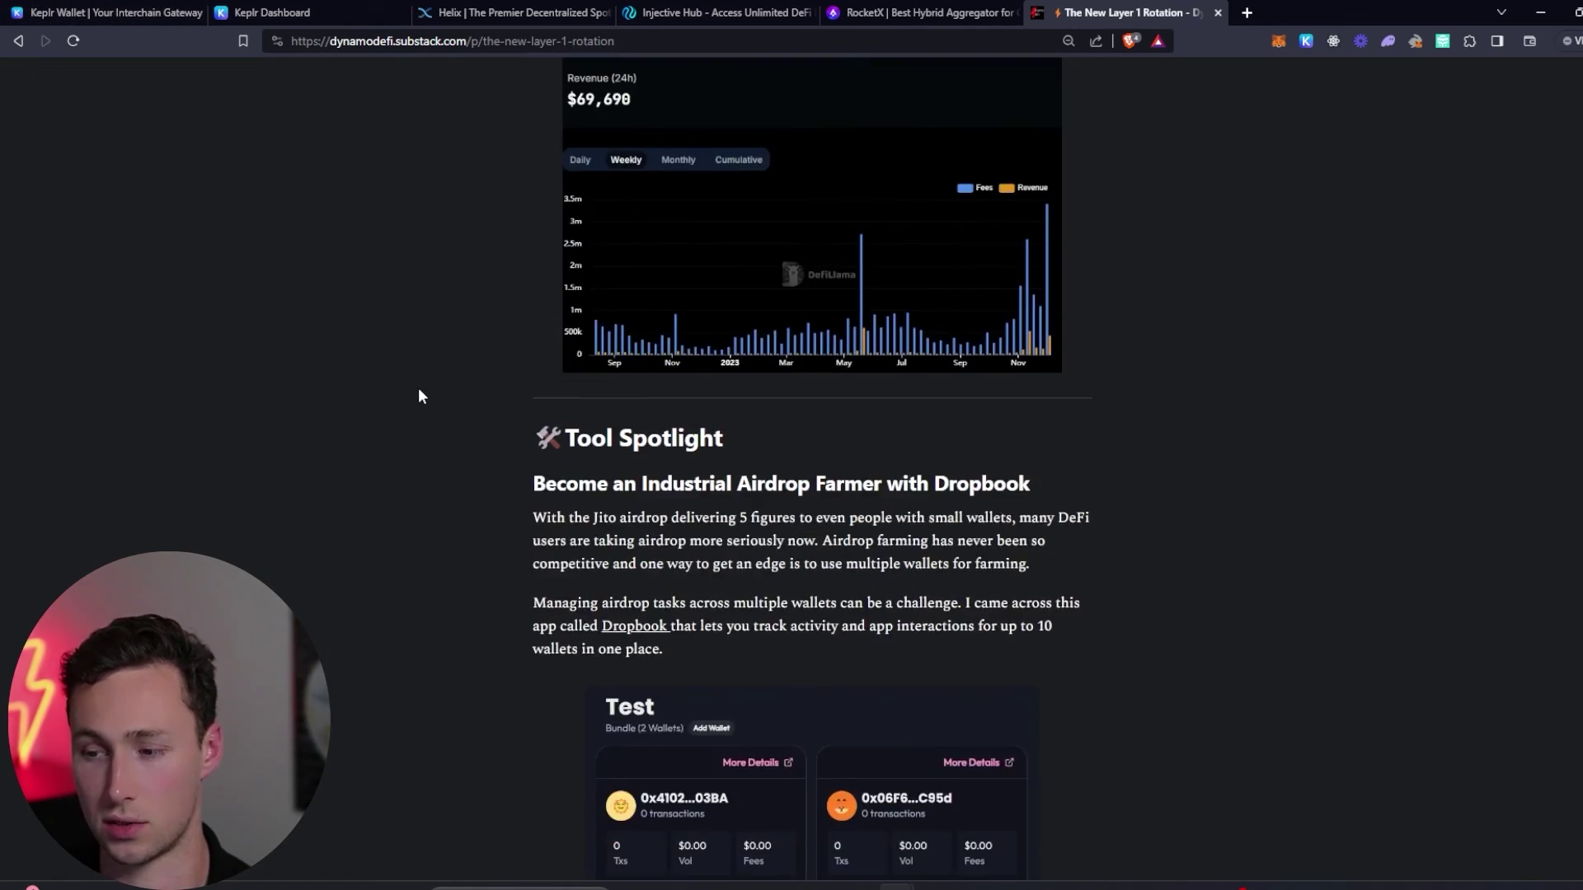